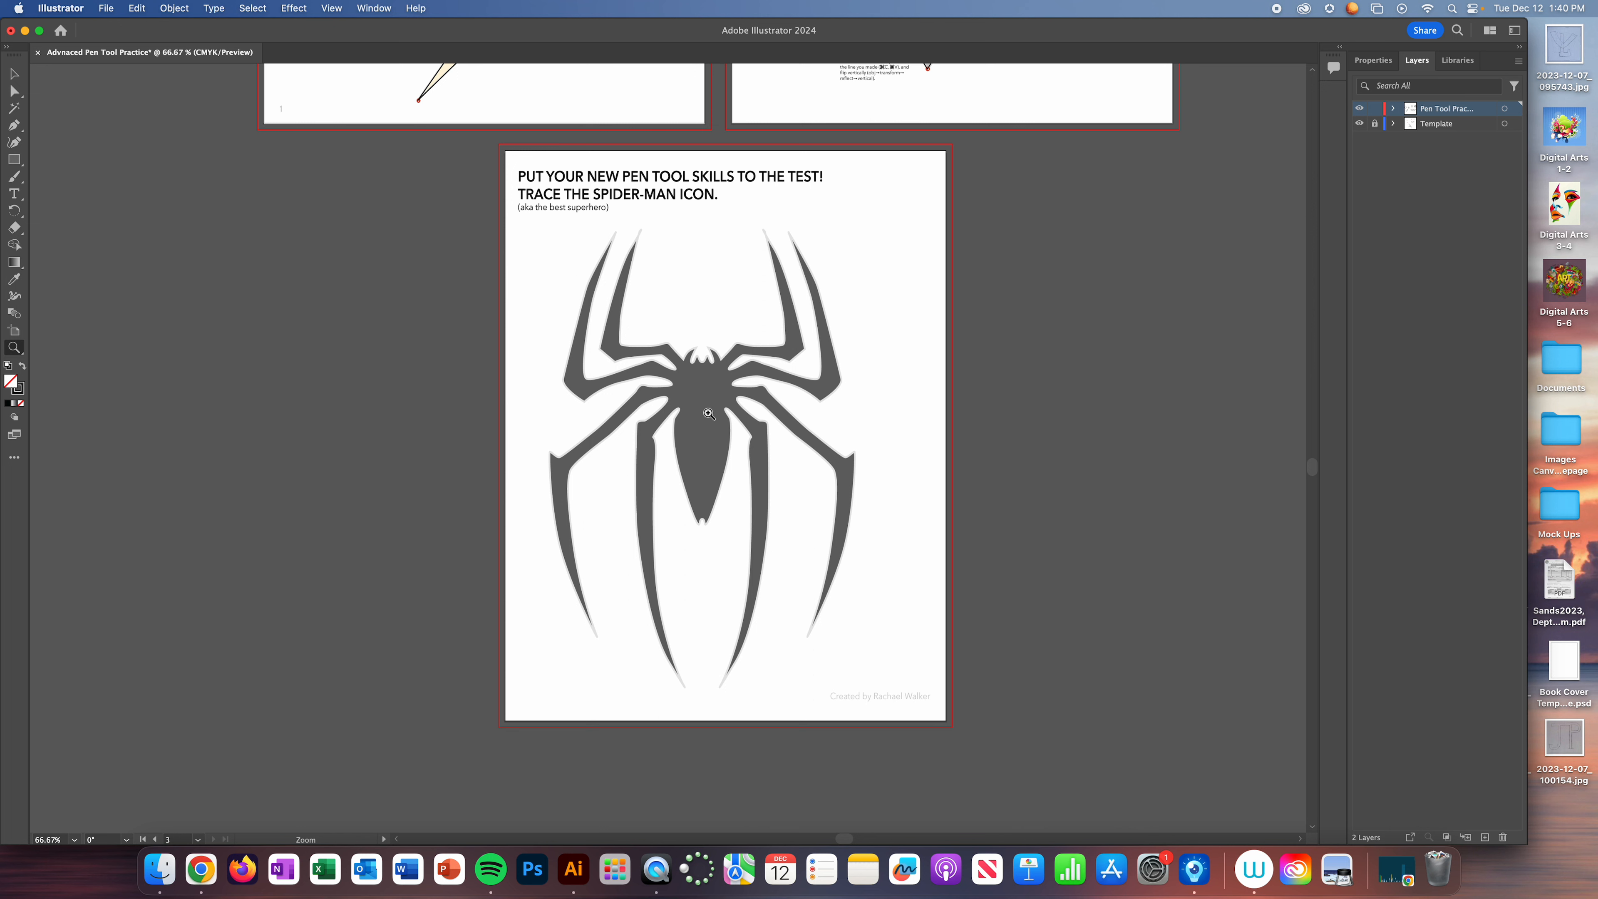
- Start a Pen tool outline at the head's centre notch and trace over the small peak to the base of the right fang
left_click_drag(655, 417, 781, 452)
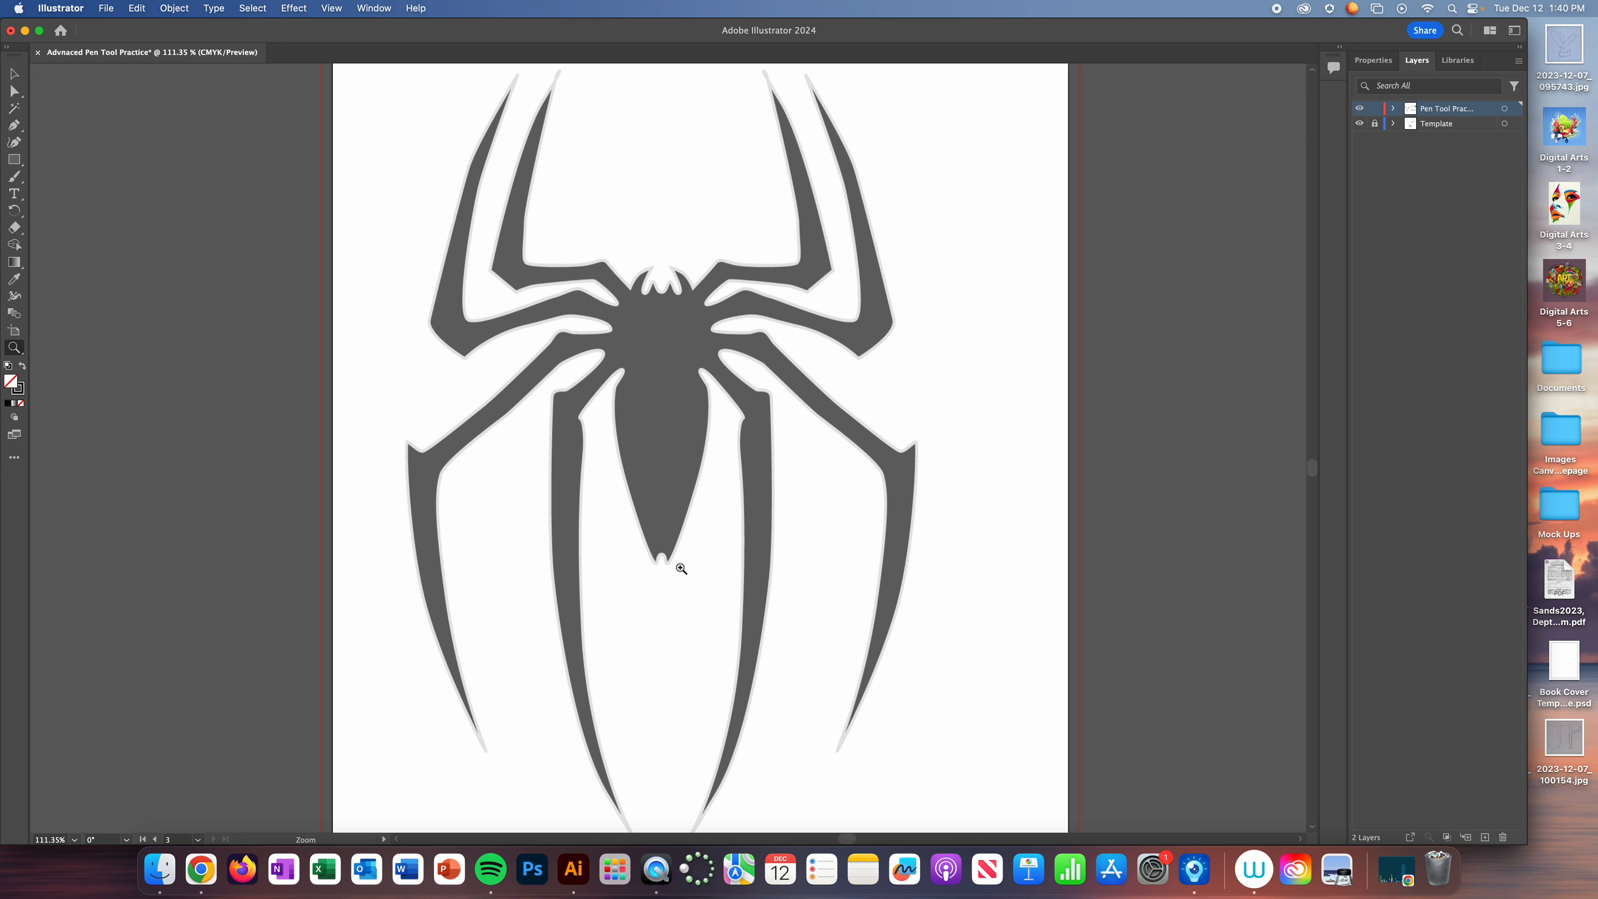
left_click(16, 127)
left_click(13, 347)
left_click_drag(656, 288, 1002, 532)
left_click_drag(811, 315, 653, 455)
left_click(20, 129)
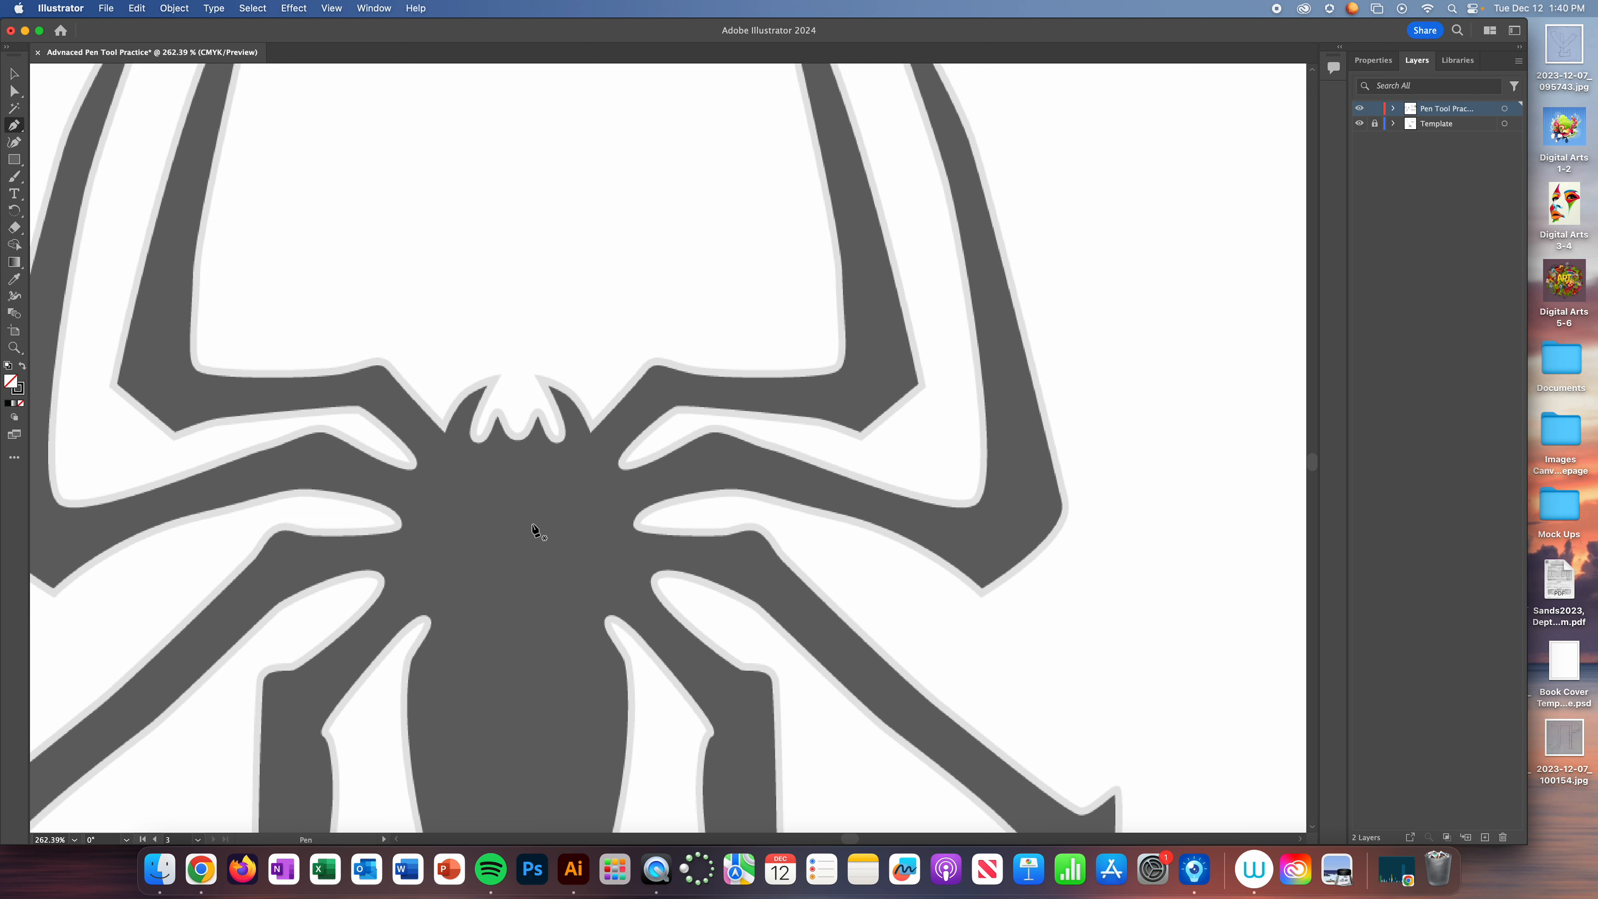
left_click(518, 435)
left_click(537, 410)
left_click(555, 442)
- Trace the right fang with curves up its inner edge to the tip and down its outer edge to the leg
left_click(537, 375)
left_click_drag(527, 346, 518, 331)
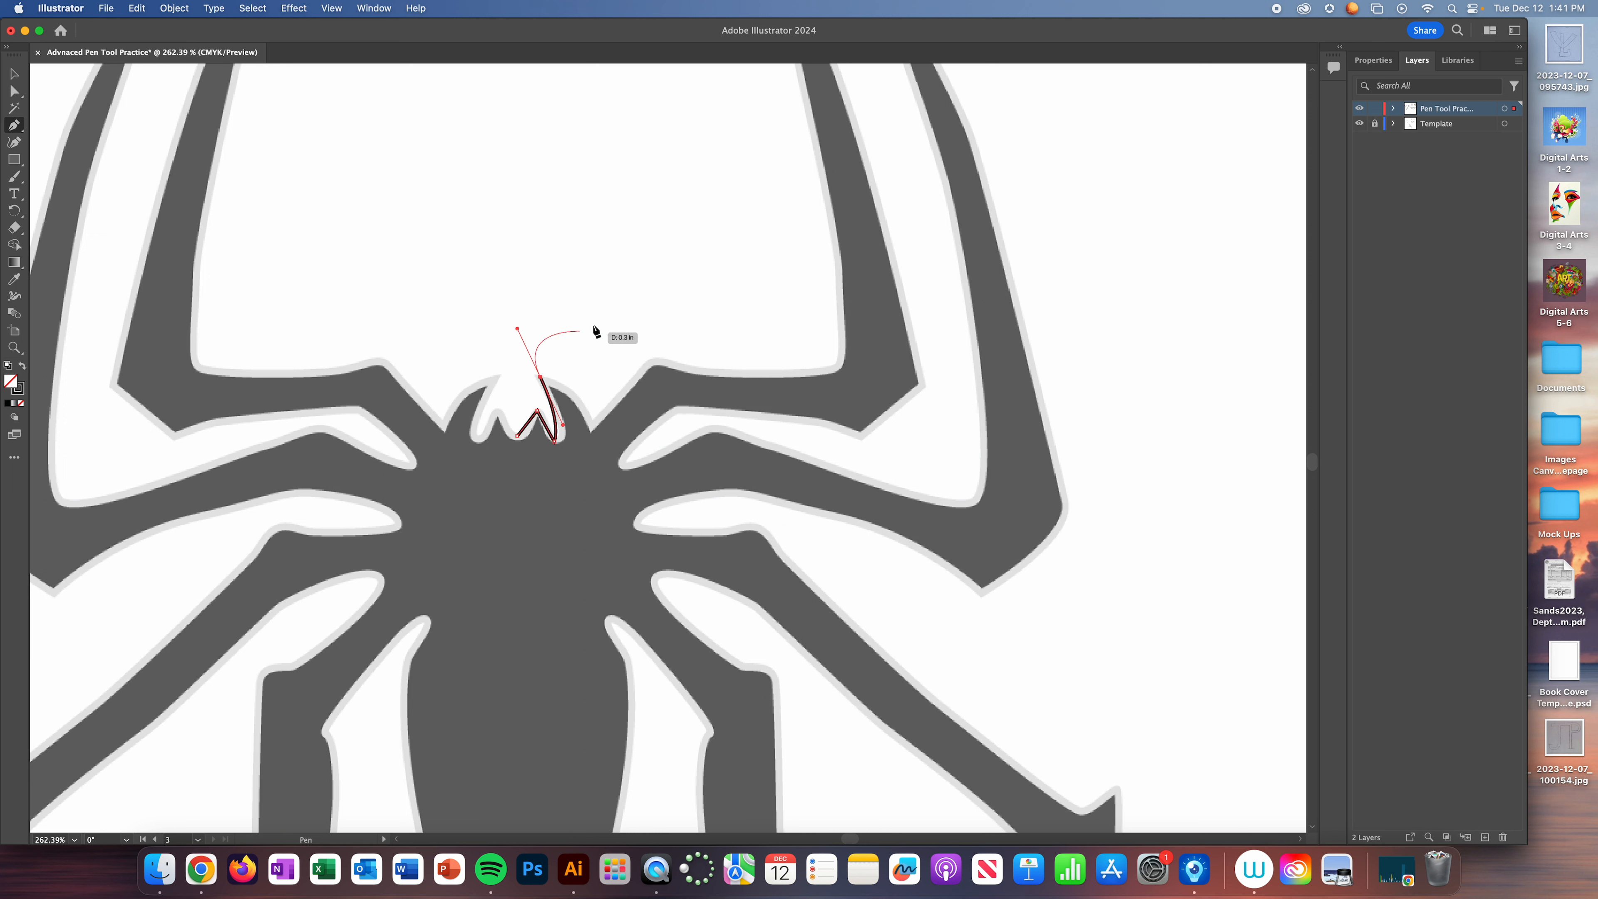
left_click(541, 377)
left_click_drag(613, 474, 605, 465)
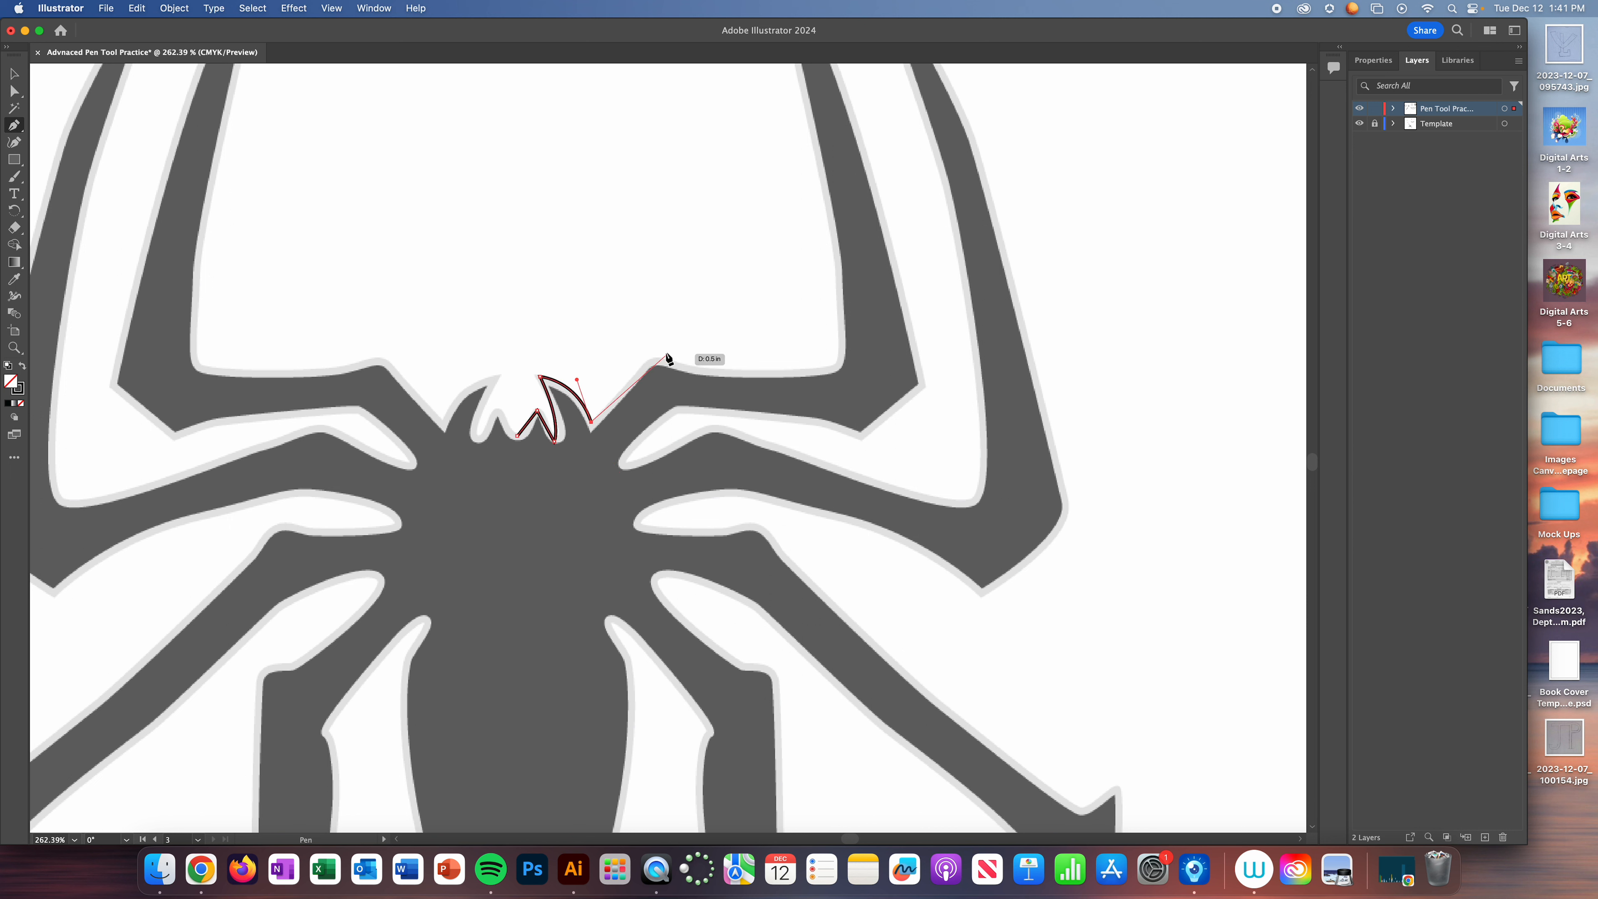
- Continue the path over the rounded shoulder and along the top edge of the inner upper-right leg to its inside bend
left_click(642, 369)
left_click_drag(671, 362, 693, 370)
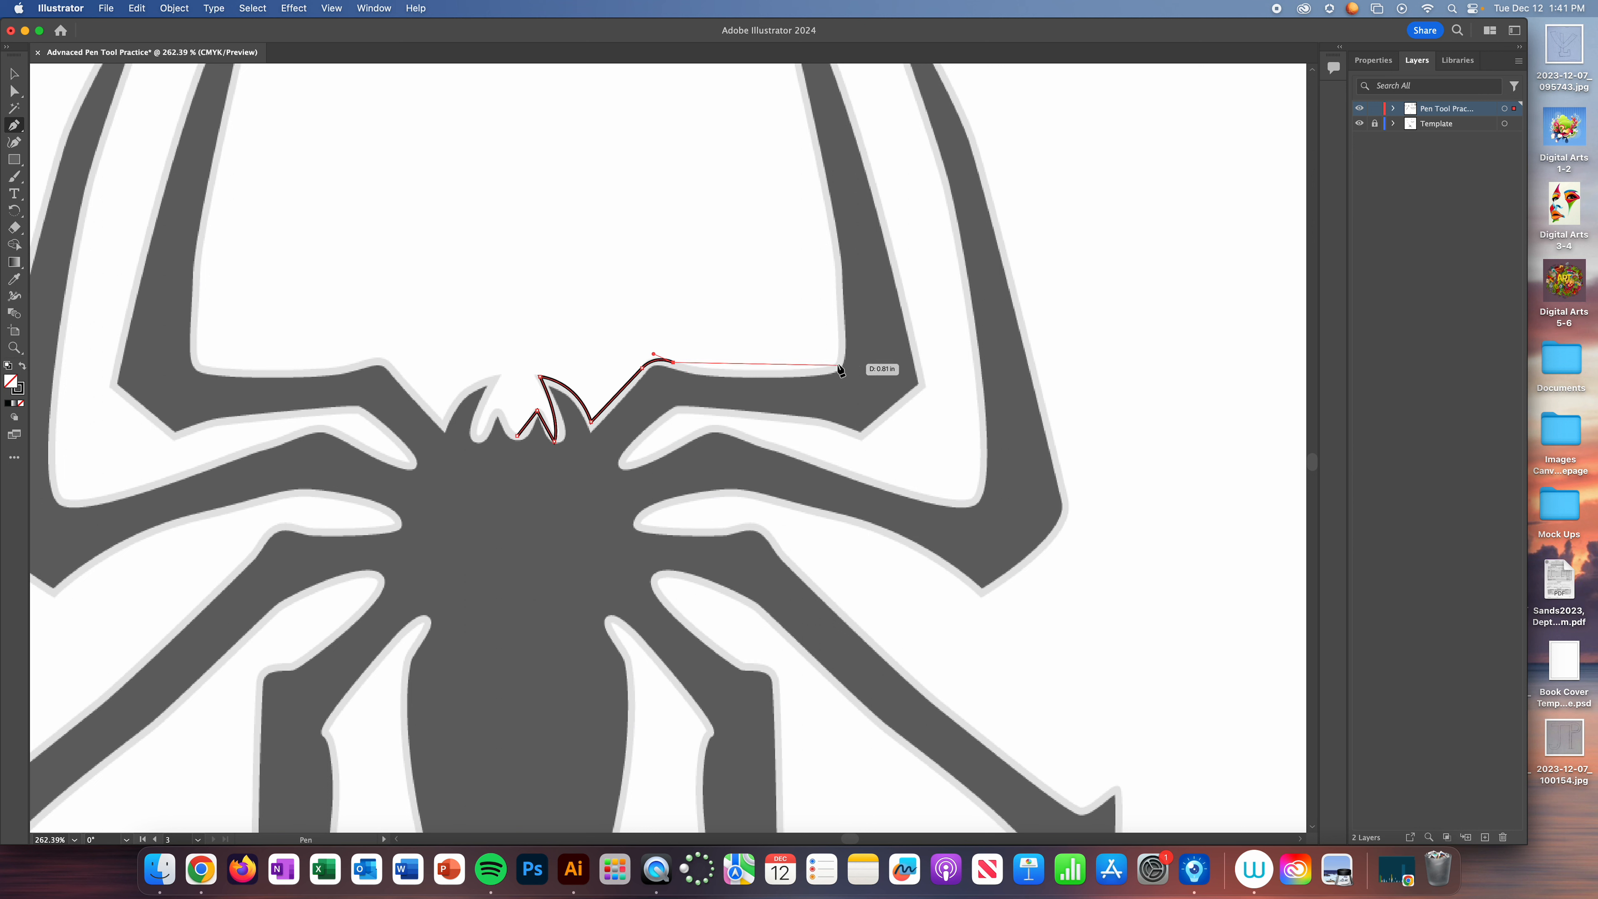
left_click_drag(672, 362, 829, 371)
left_click(828, 370)
left_click_drag(829, 367, 875, 355)
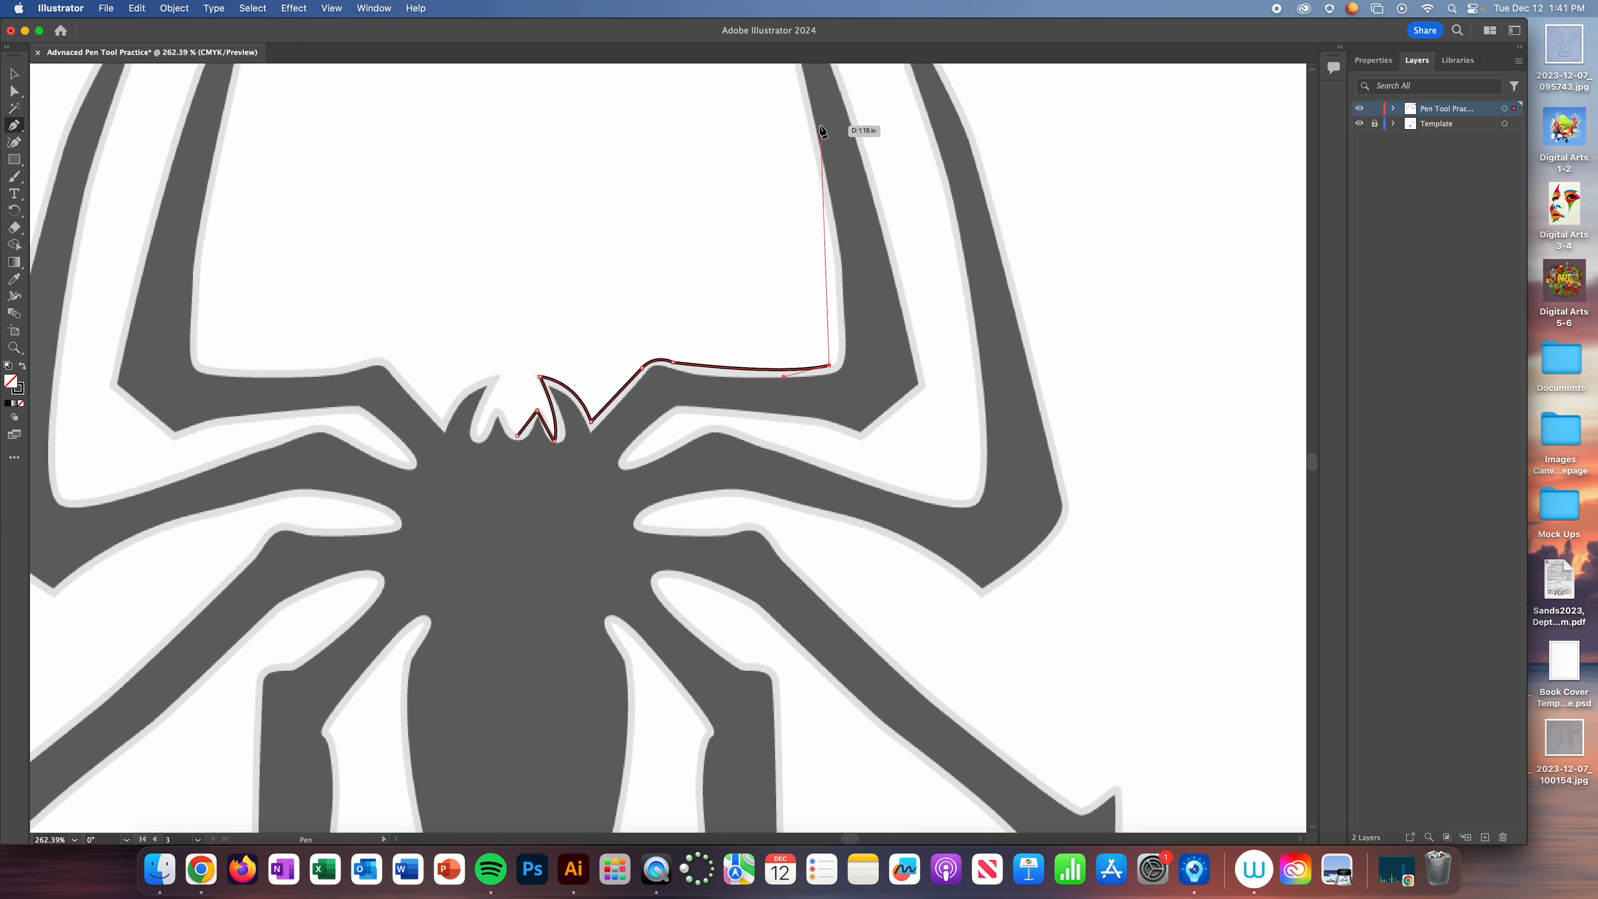
scroll(818, 134, "up", 5)
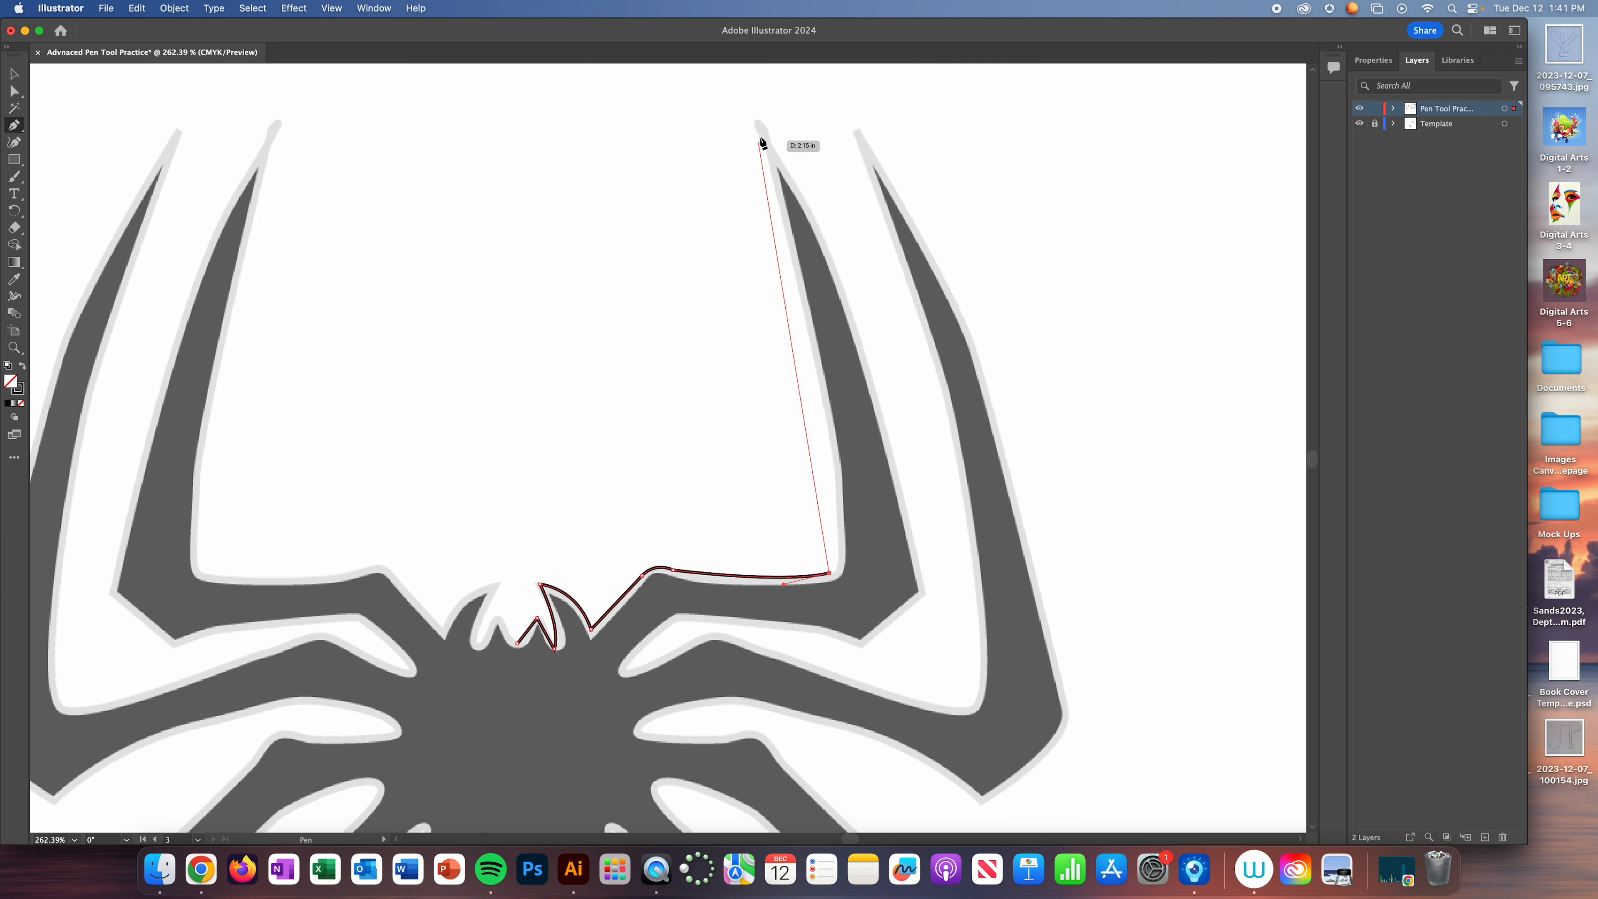
left_click(758, 126)
left_click_drag(757, 126, 641, 198)
key("super+z")
scroll(849, 592, "down", 5)
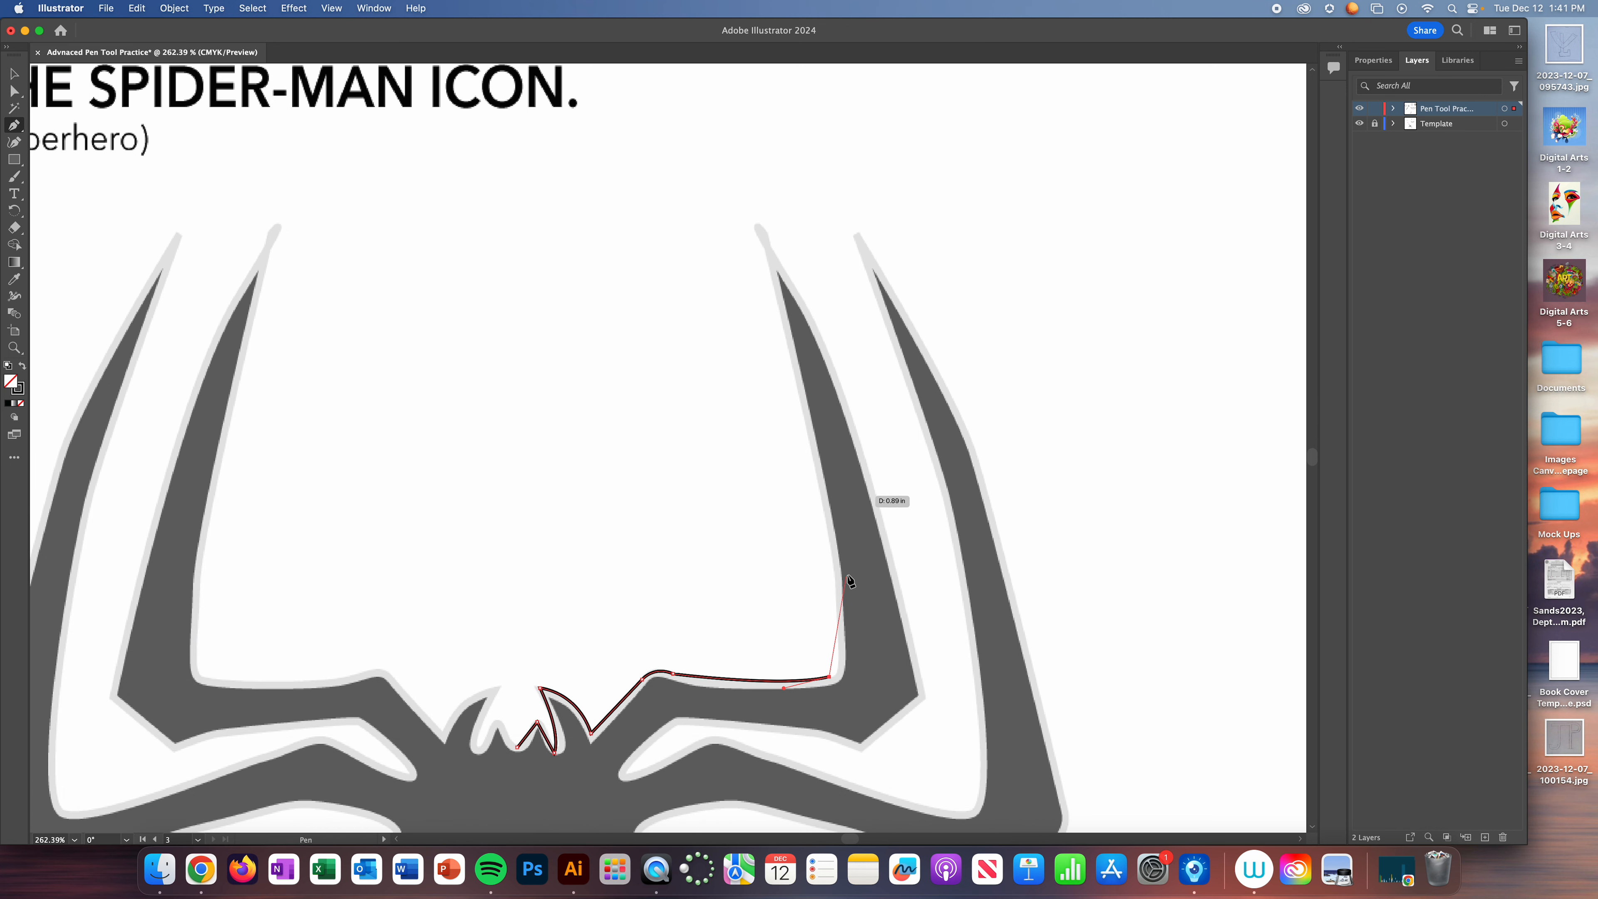
left_click_drag(821, 469, 796, 415)
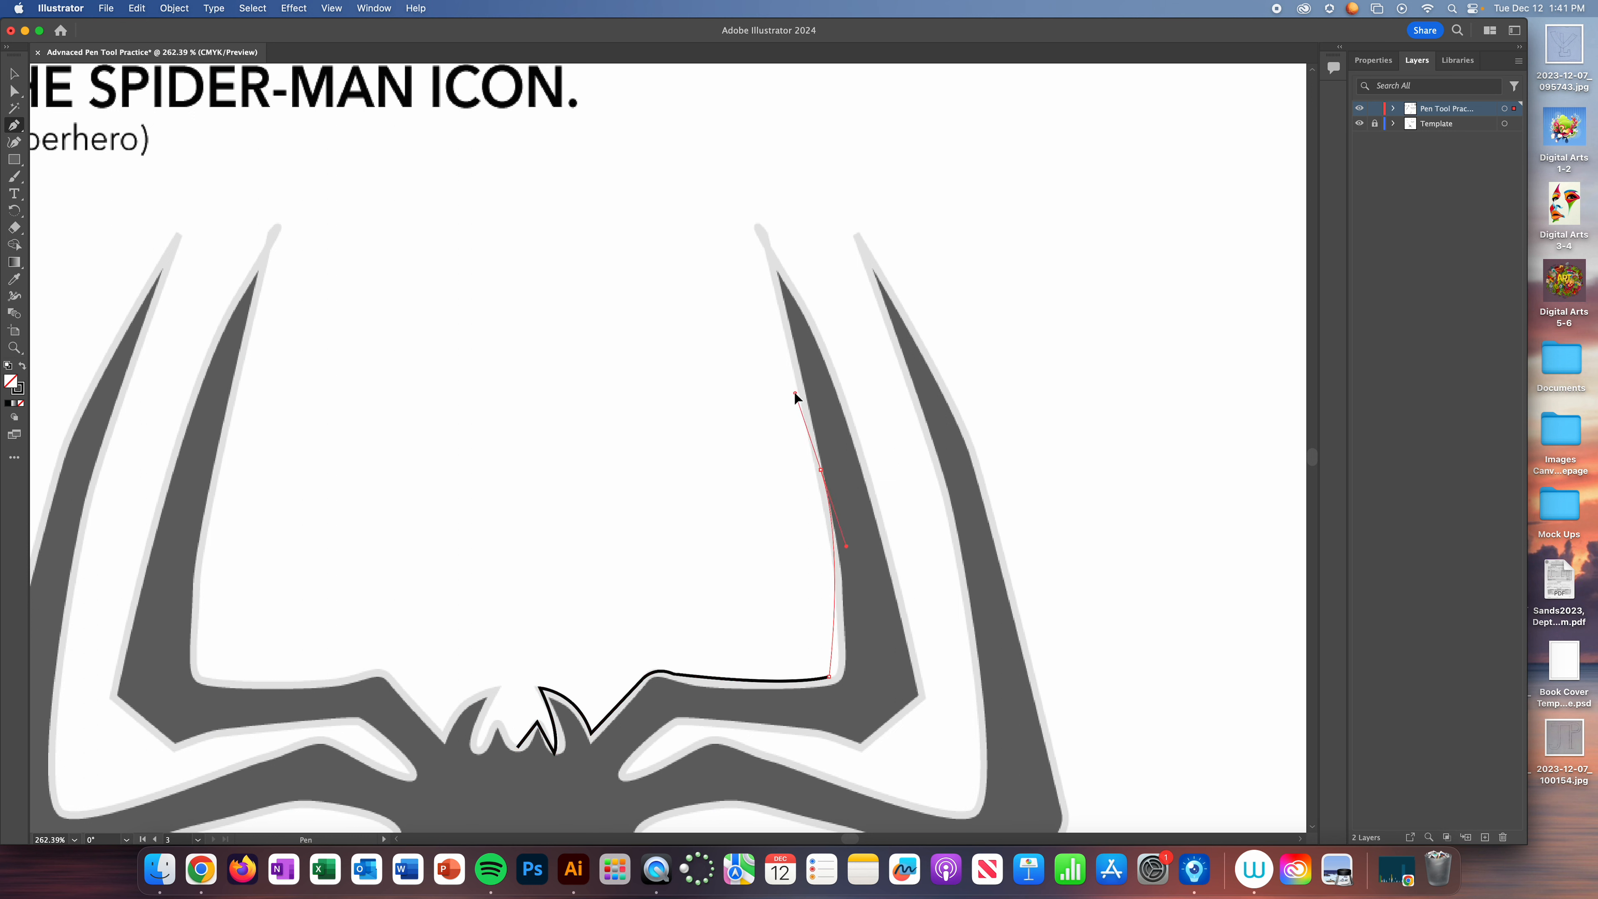
key("super+z")
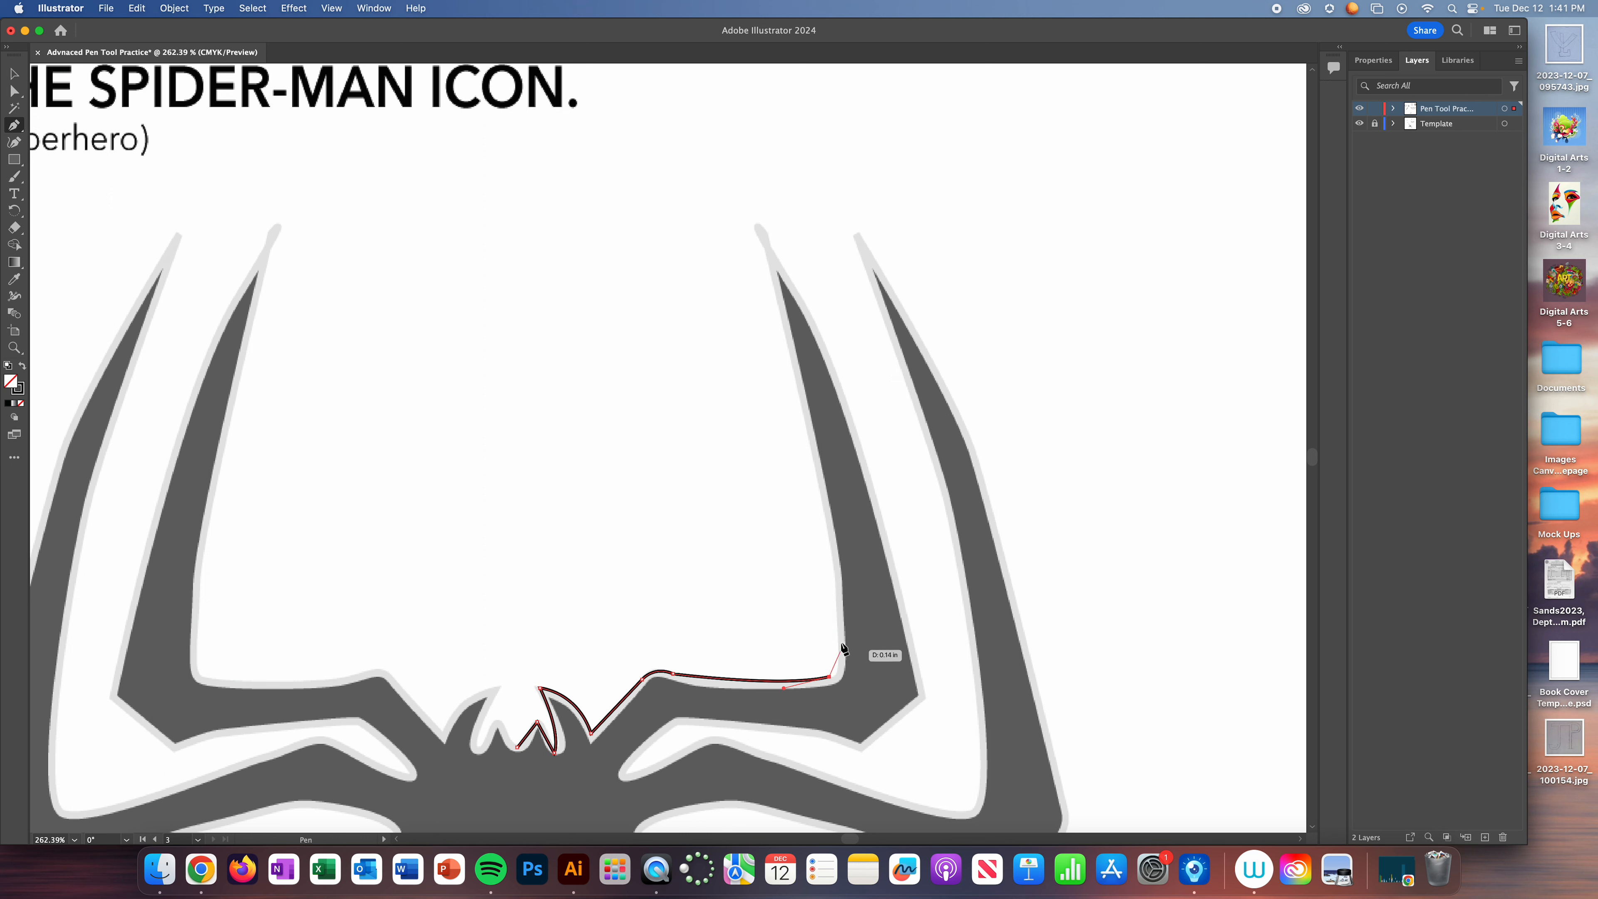
- Round the inside bend of the inner upper-right leg and trace its inner edge up to the tip, ending in a corner point
mouse_move(841, 626)
left_mouse_down()
mouse_move(842, 571)
mouse_move(827, 601)
left_mouse_up()
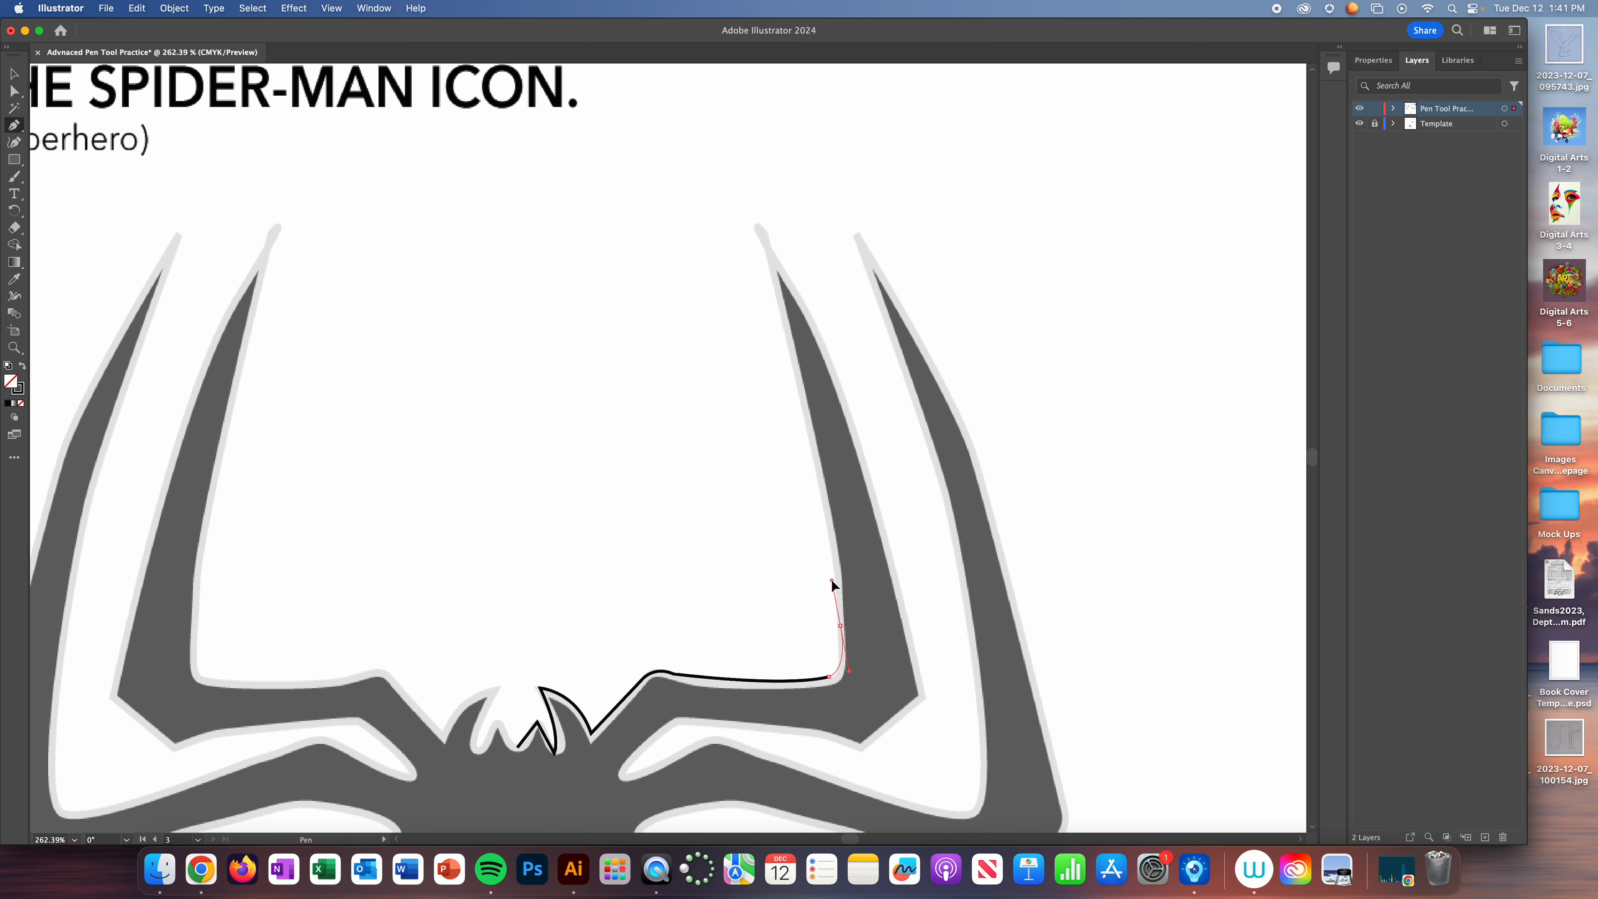
left_click_drag(837, 583, 837, 584)
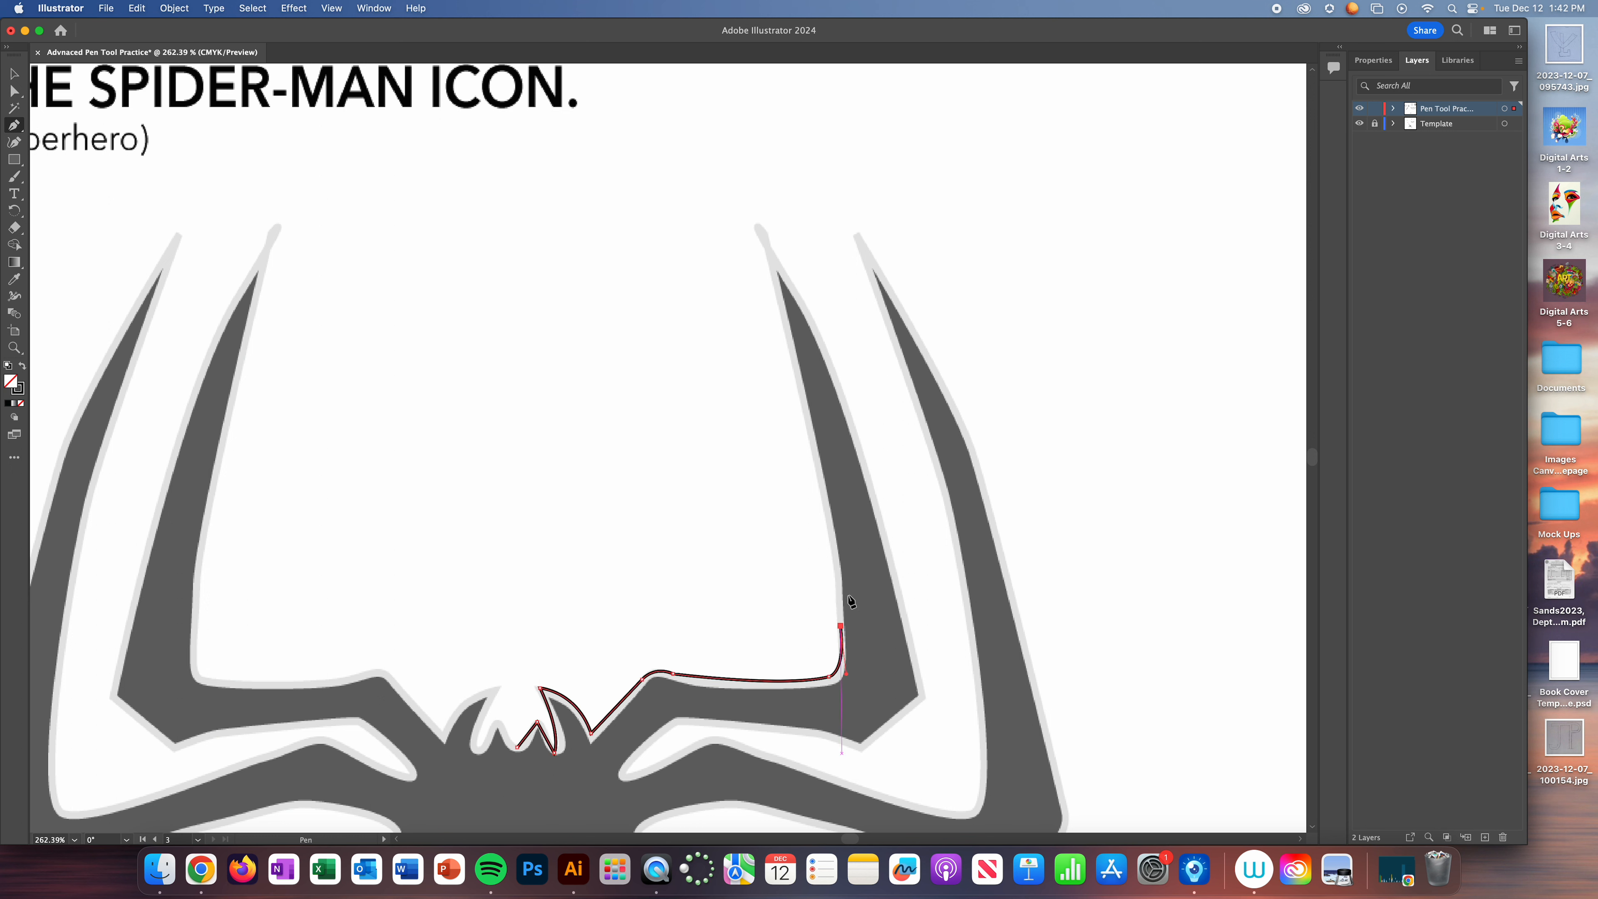
left_click_drag(758, 229, 741, 217)
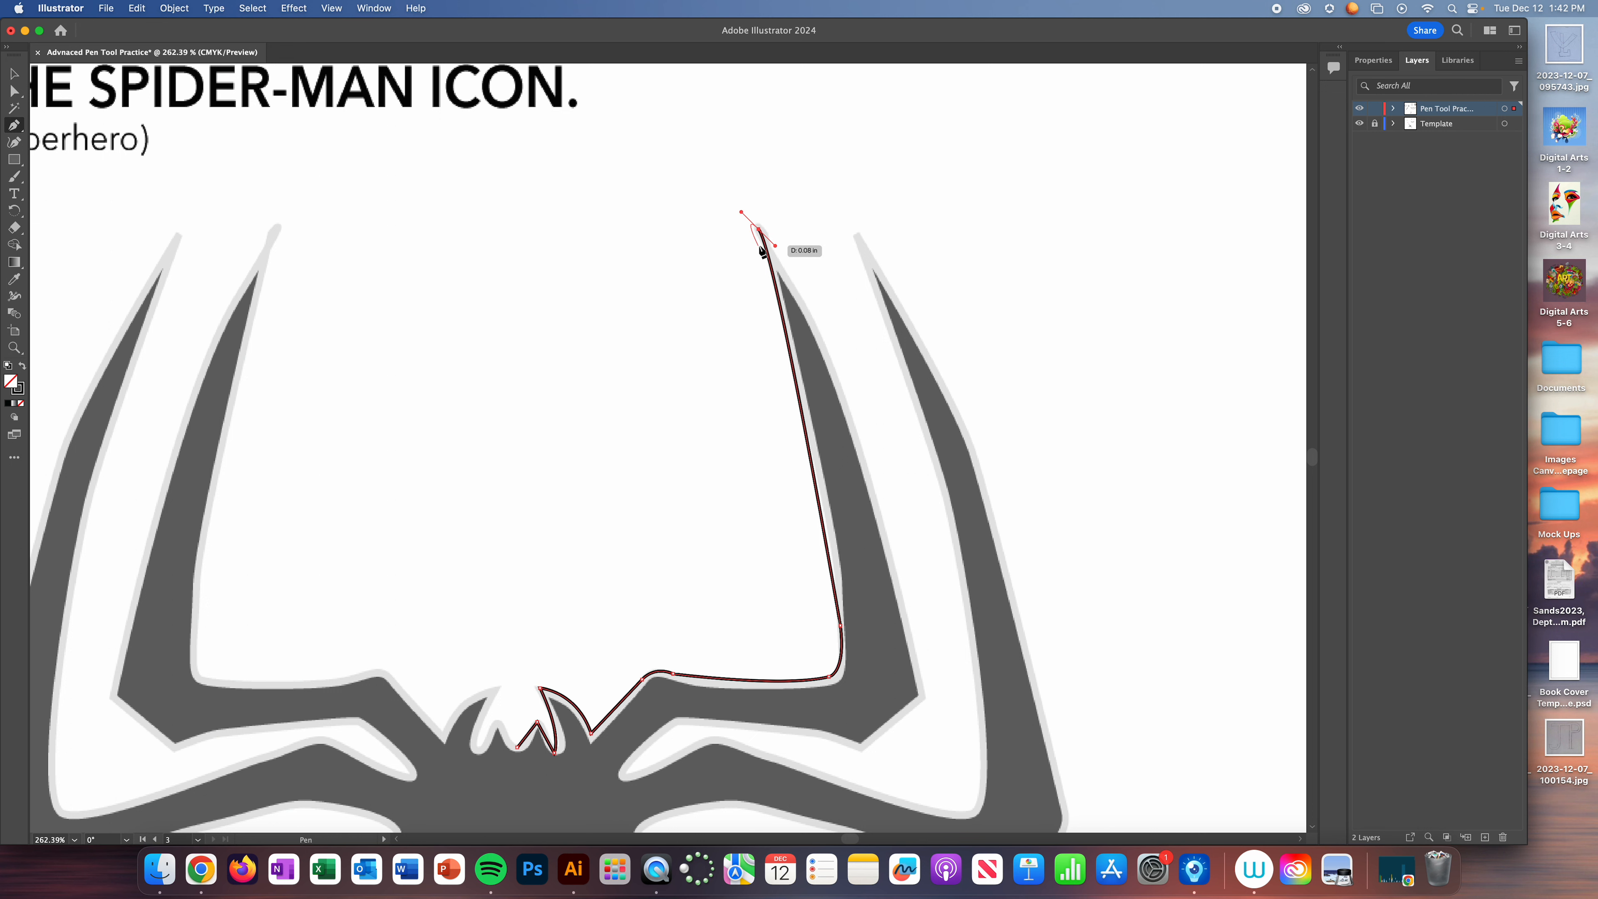
left_click(760, 230)
scroll(898, 395, "down", 3)
left_click_drag(923, 593, 897, 728)
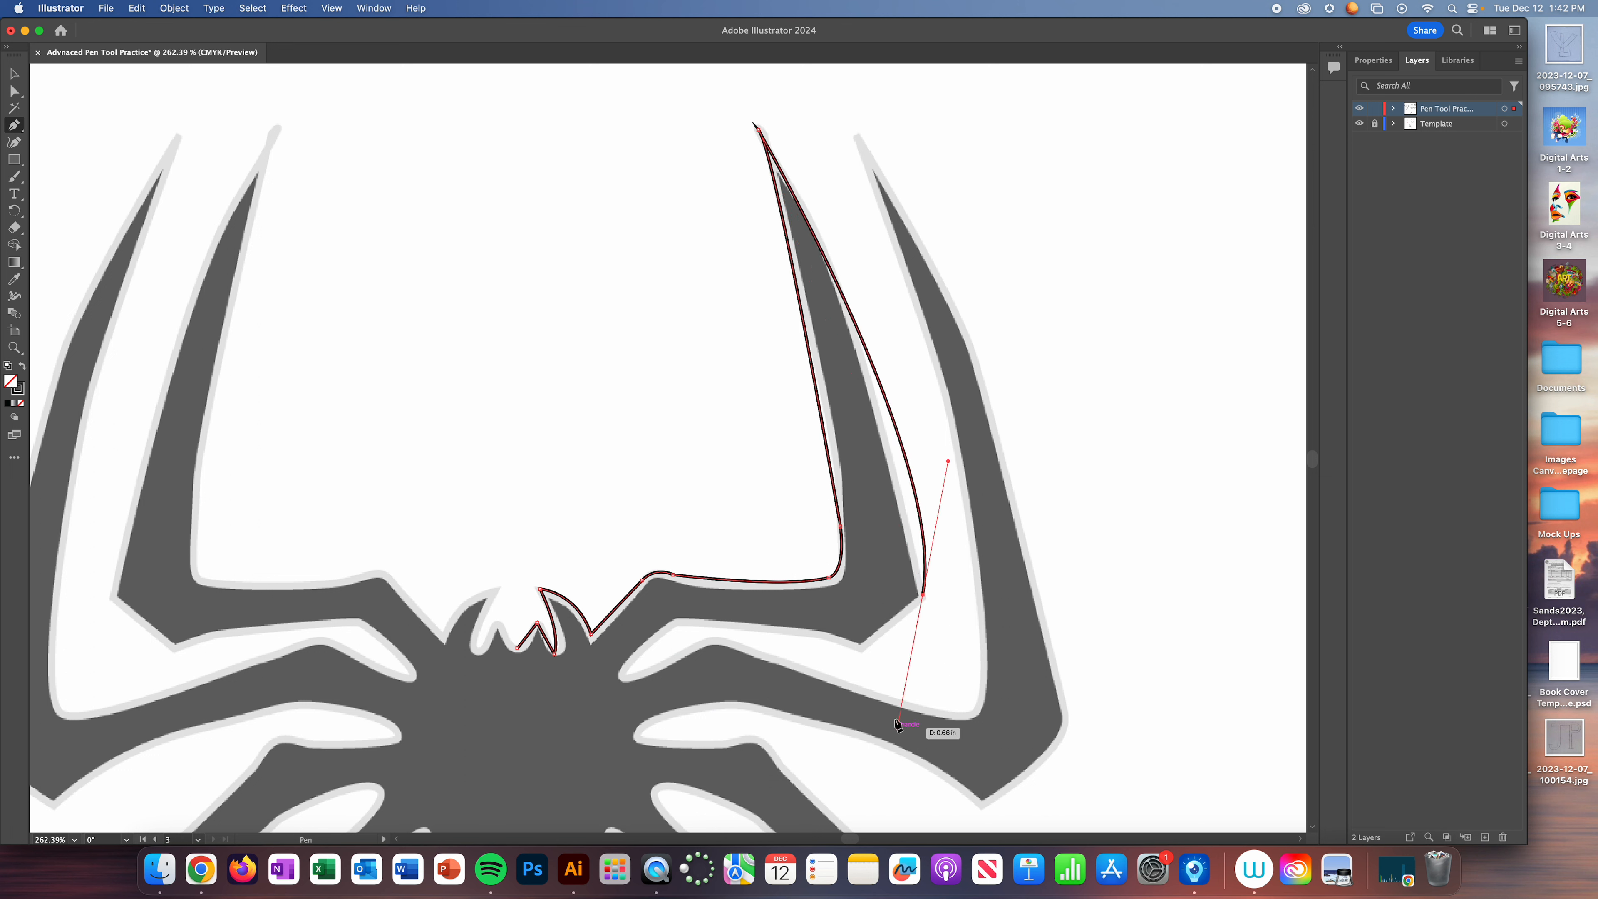
key("super+z")
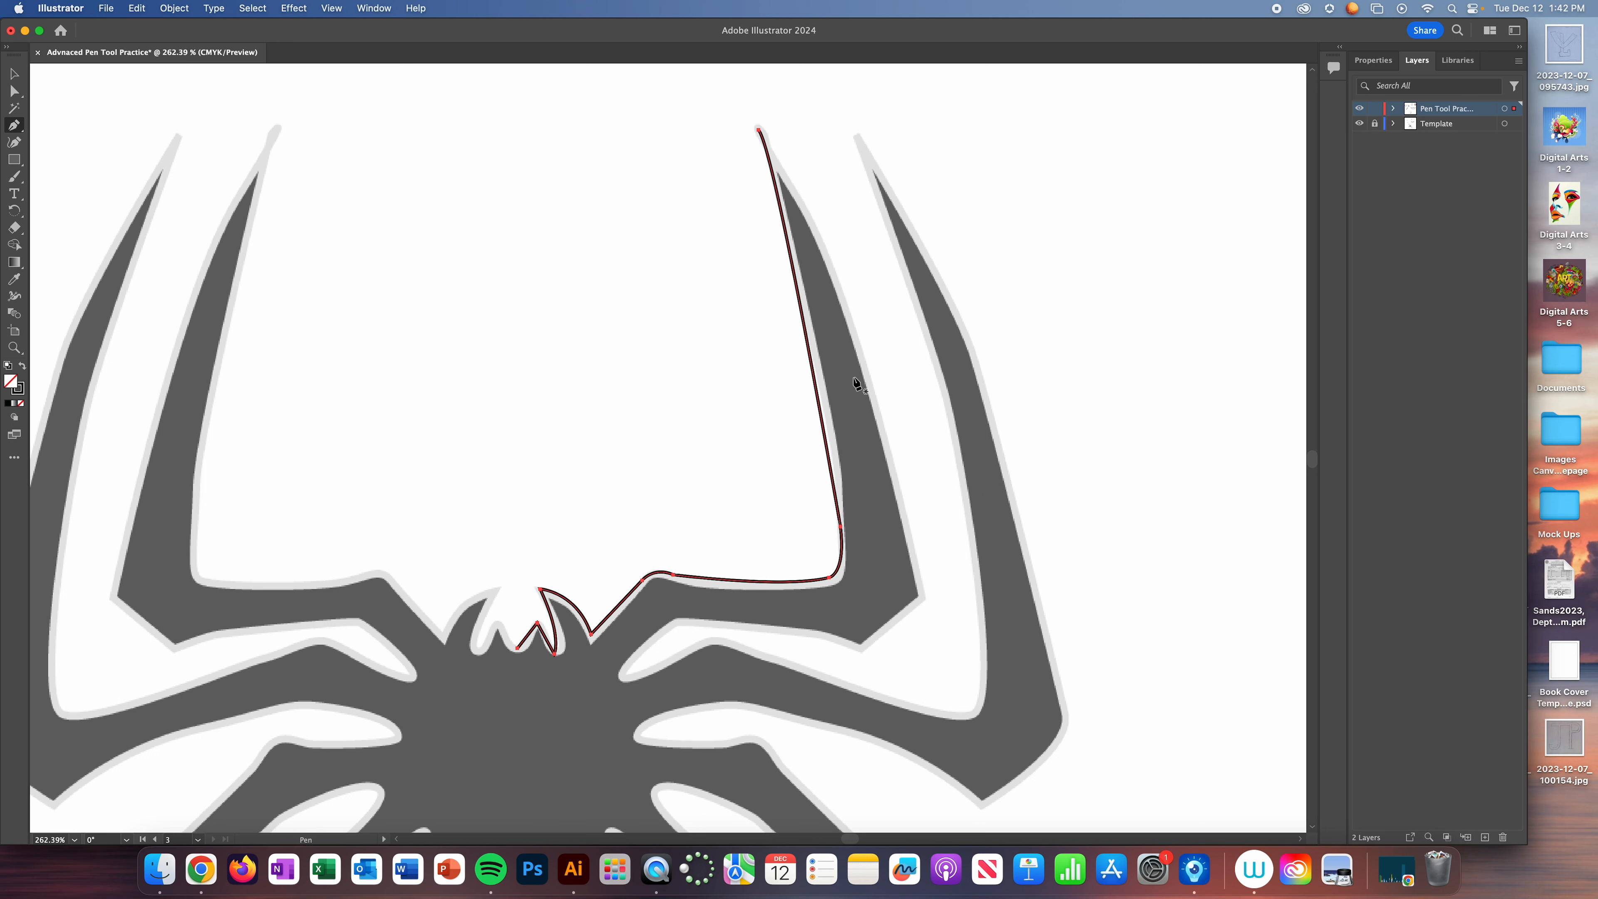
left_click_drag(871, 387, 882, 442)
key("super+z")
- Trace the inner upper-right leg's outer edge down around the knee and back along its underside to the gap beside the body
left_click(759, 130)
left_click_drag(869, 386, 872, 478)
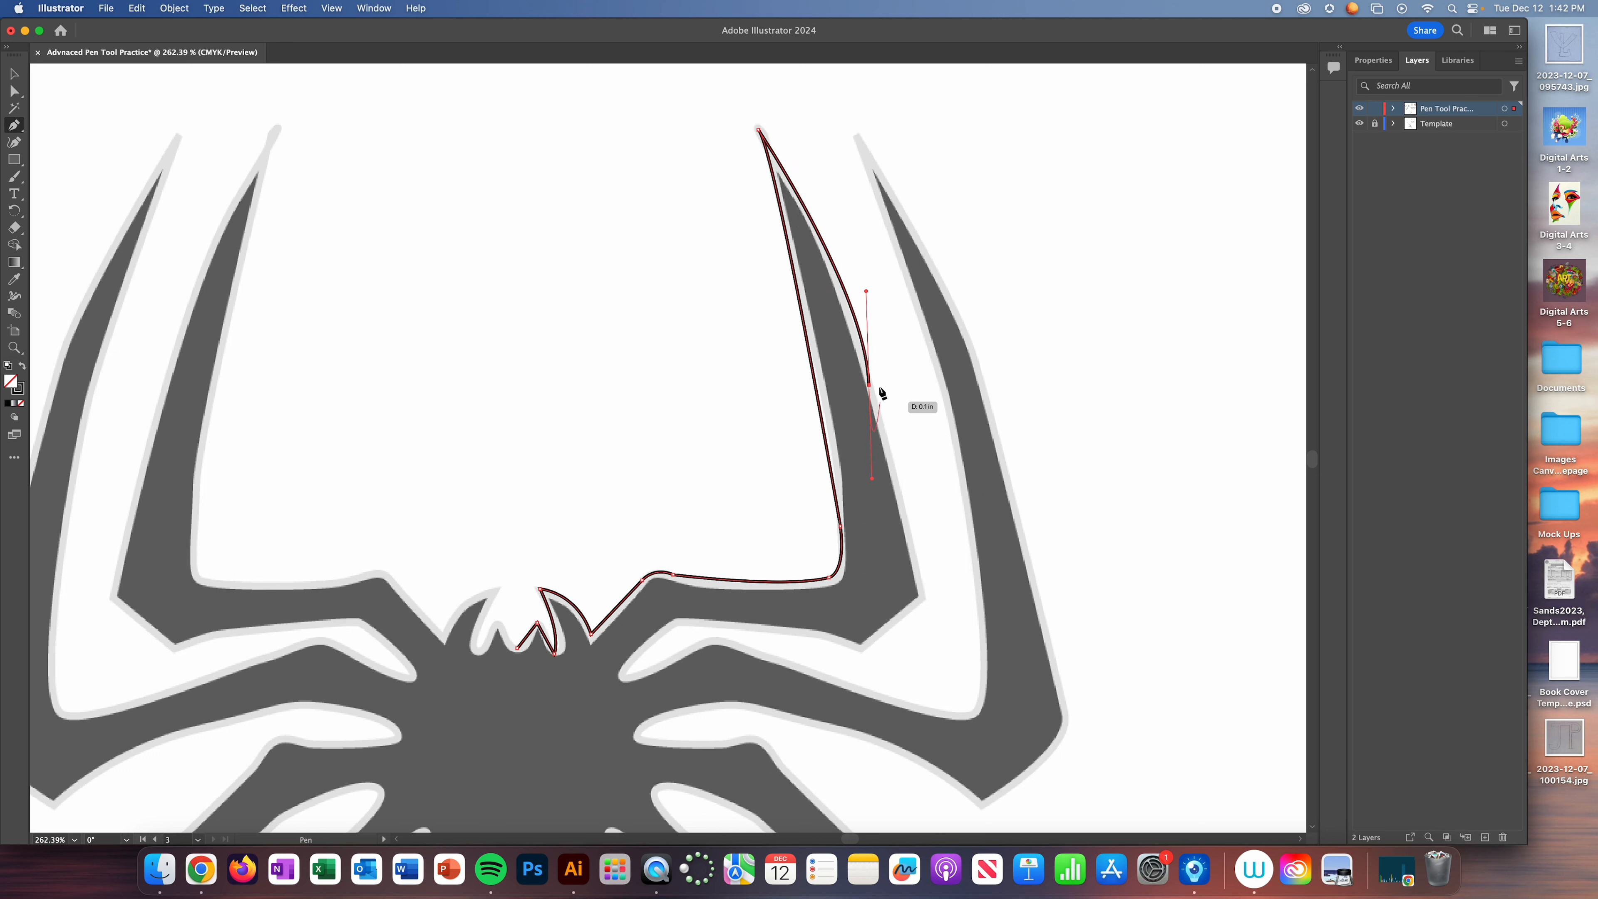
left_click(923, 595)
left_click(860, 647)
left_click(826, 634)
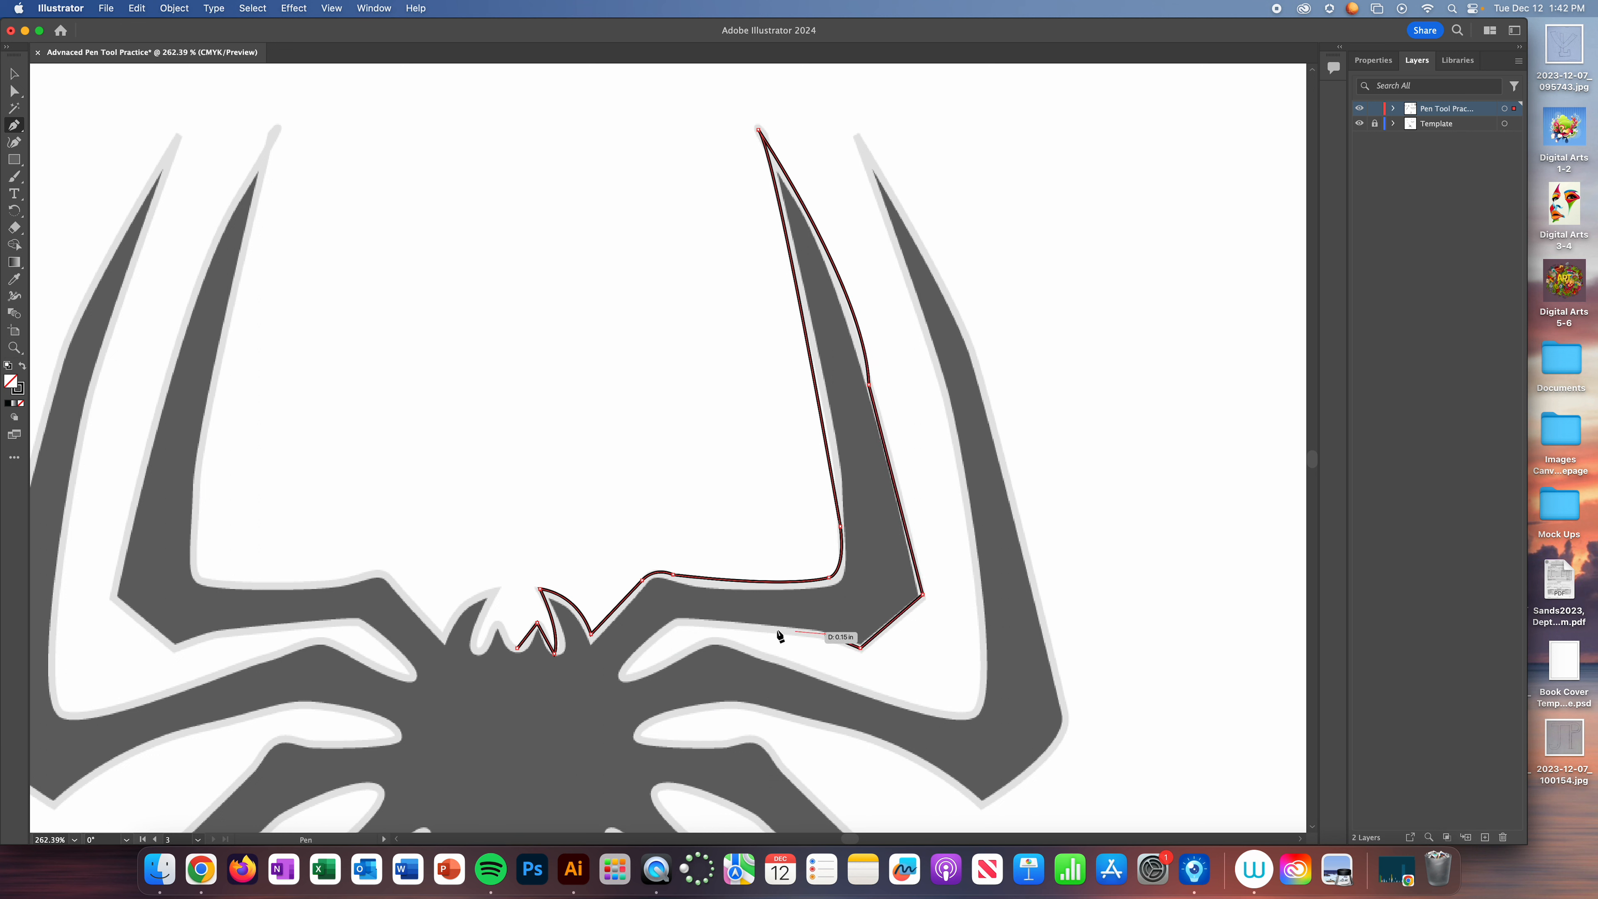
left_click_drag(676, 623, 704, 648)
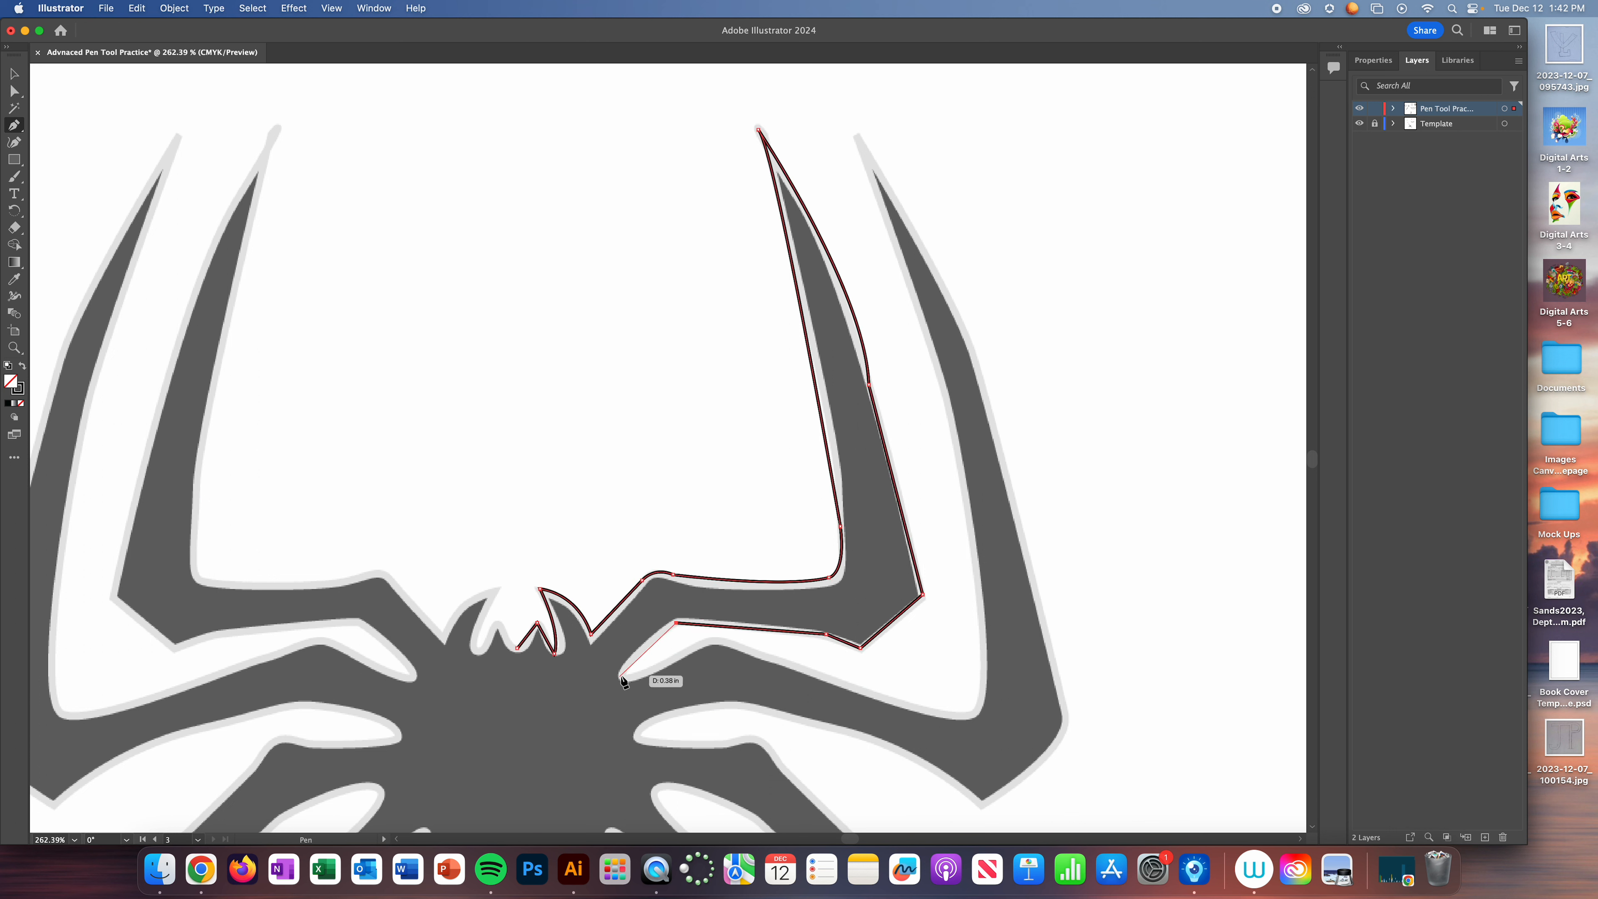
left_click_drag(622, 674, 629, 680)
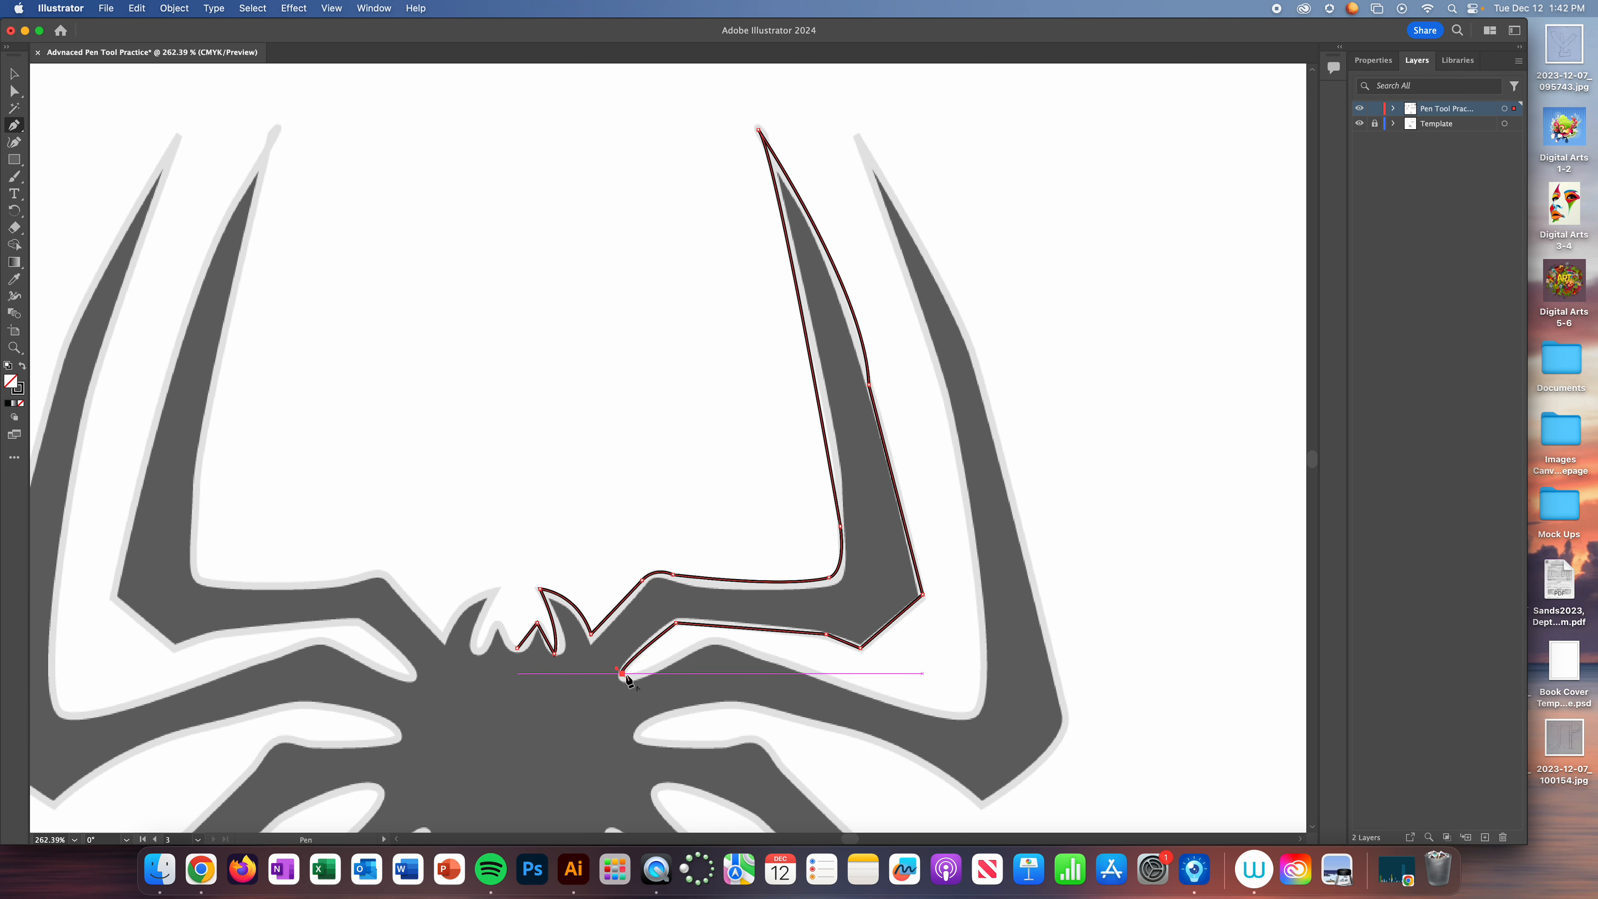
- Trace the outer upper-right leg's top edge from the body, around its inside bend and up the inner edge to the tip
left_click_drag(704, 641, 815, 679)
key("super+z")
left_click(711, 644)
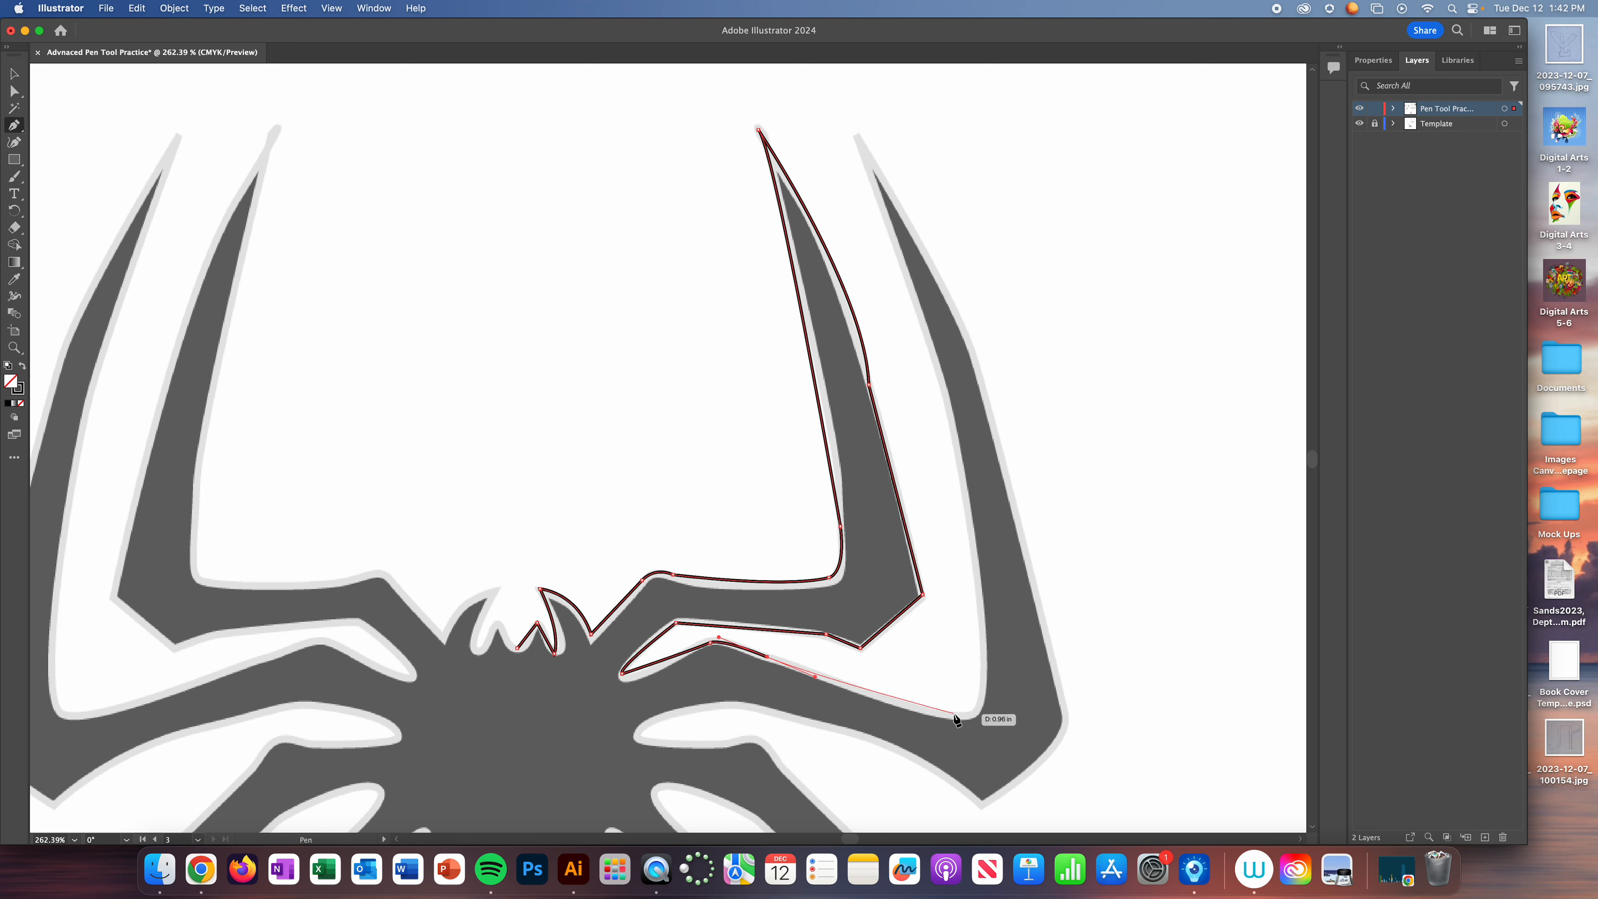
left_click_drag(951, 716, 988, 681)
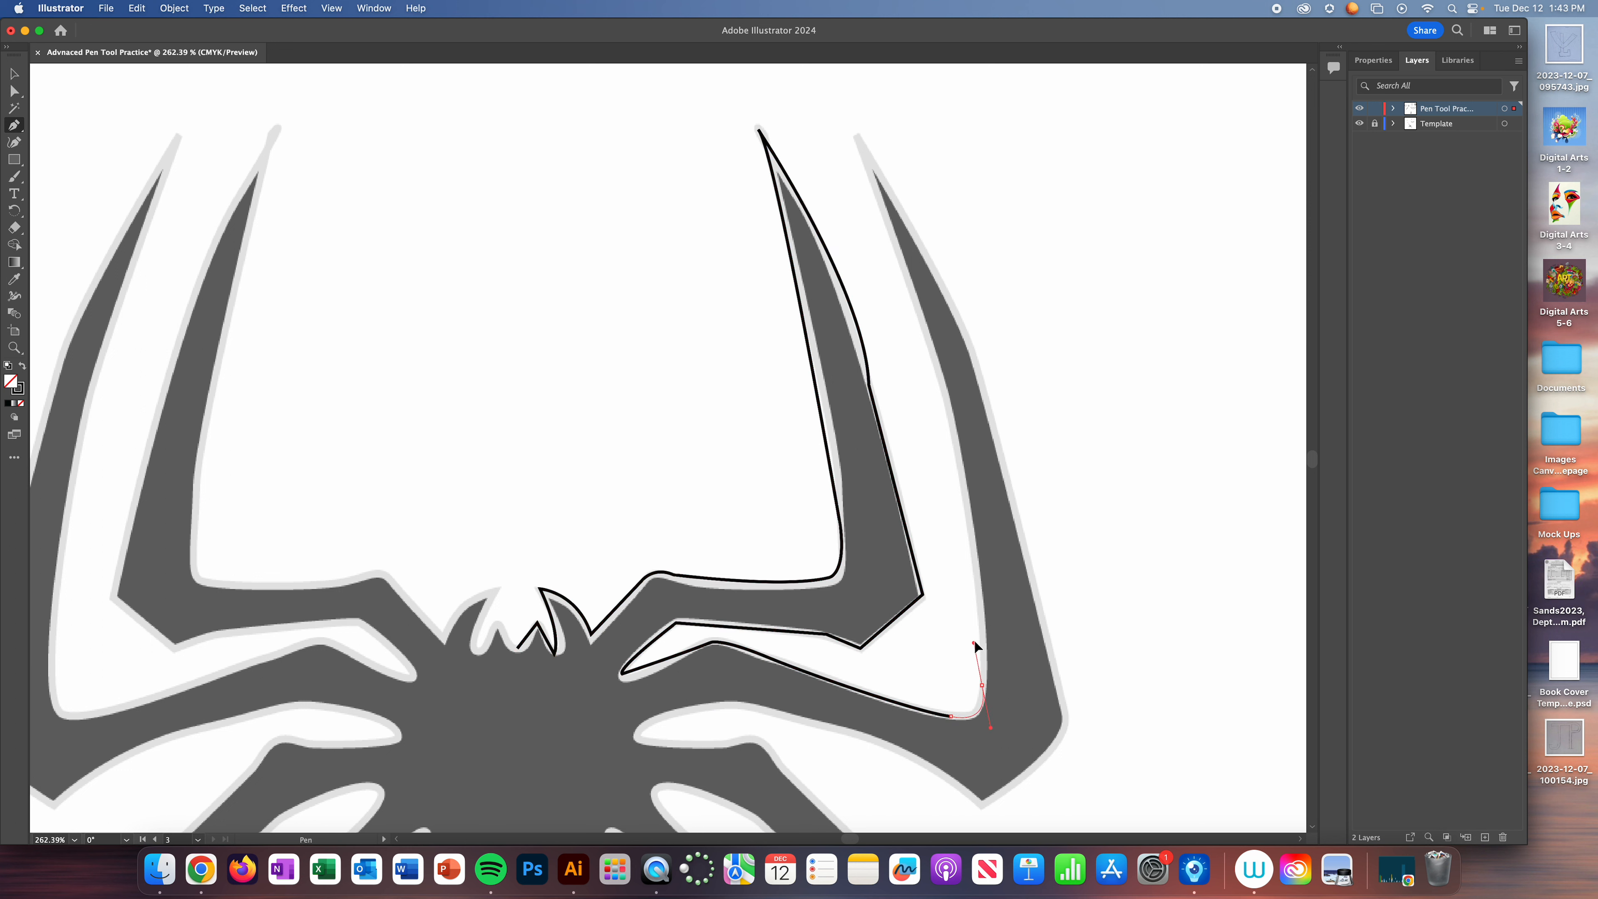
left_click_drag(976, 644, 976, 645)
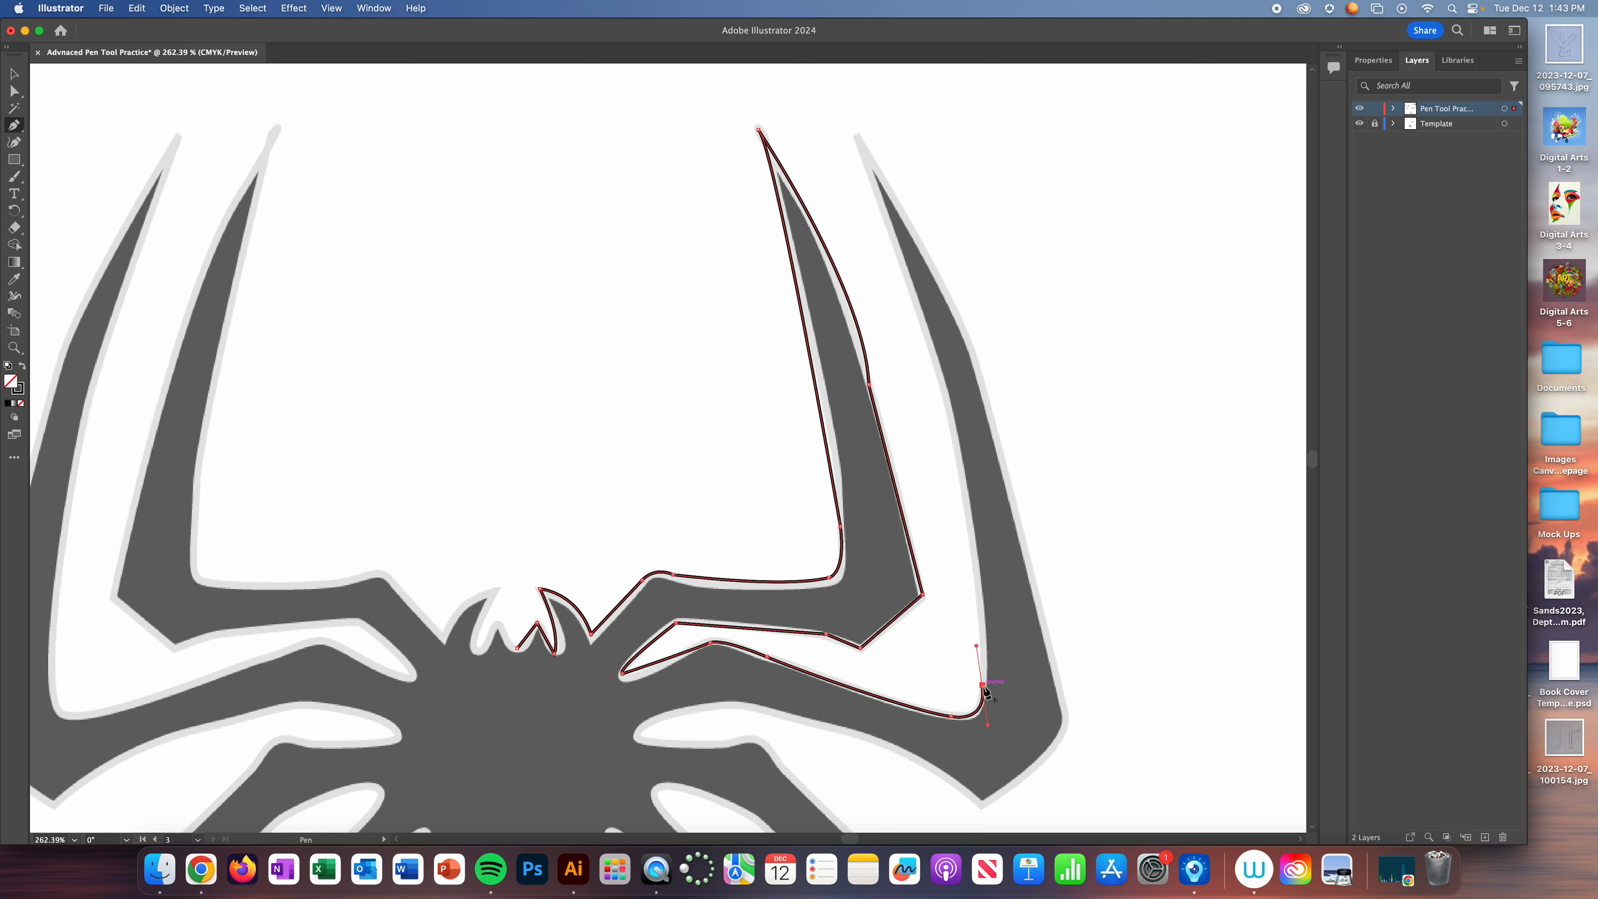
left_click_drag(957, 441, 944, 379)
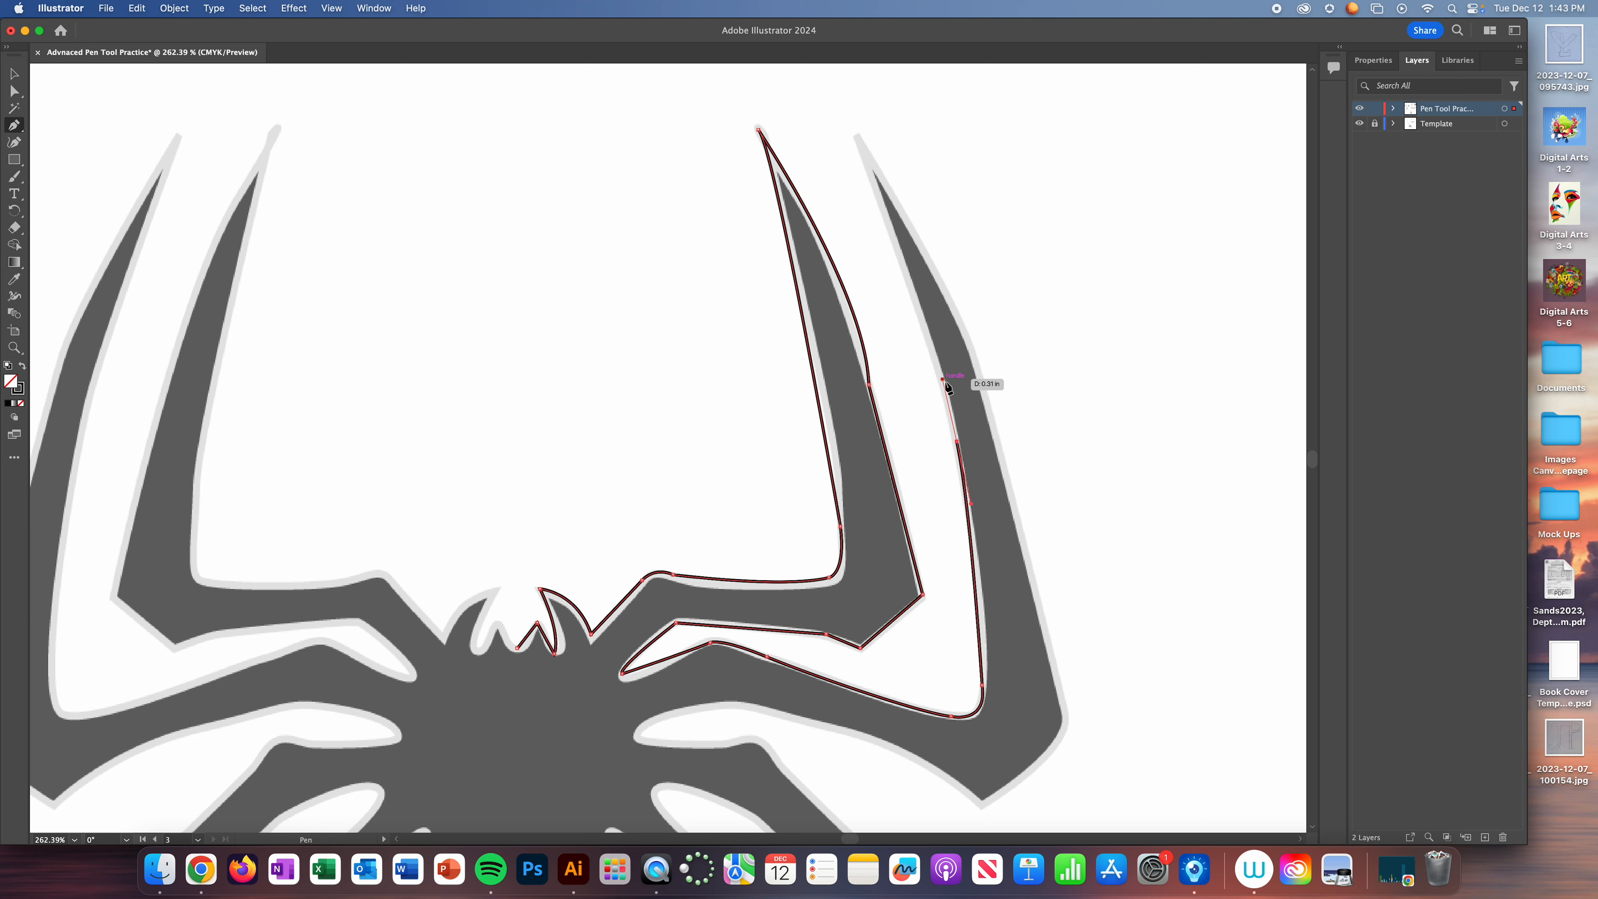
left_click(855, 136)
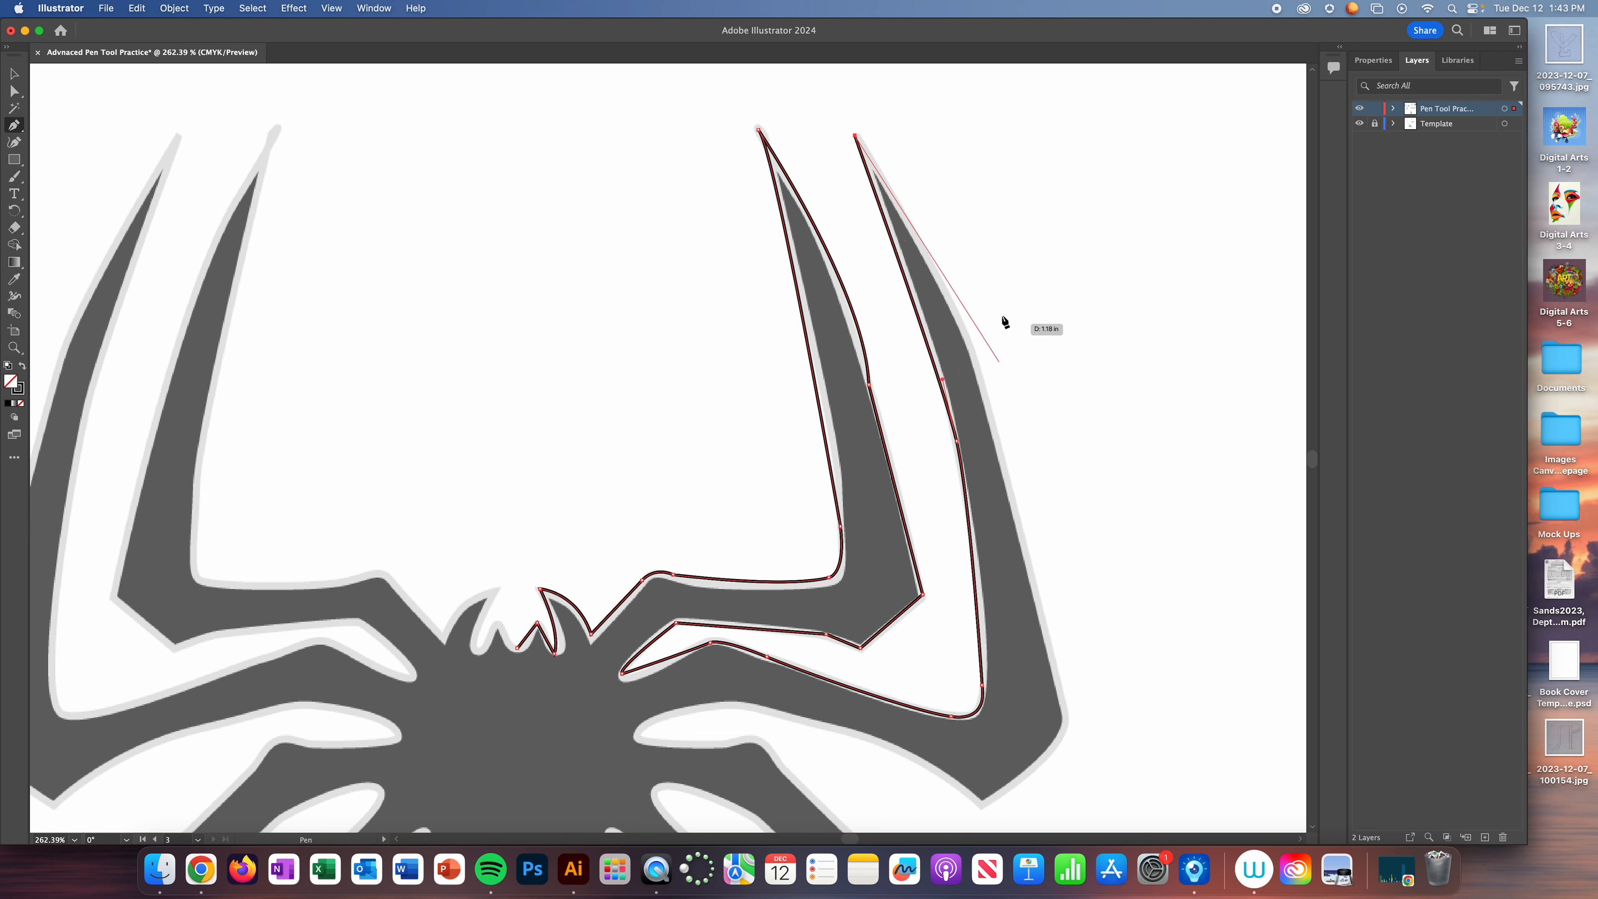
- Trace the outer upper-right leg's outer edge from the tip down around the rounded knee to its lowest corner
left_click(962, 323)
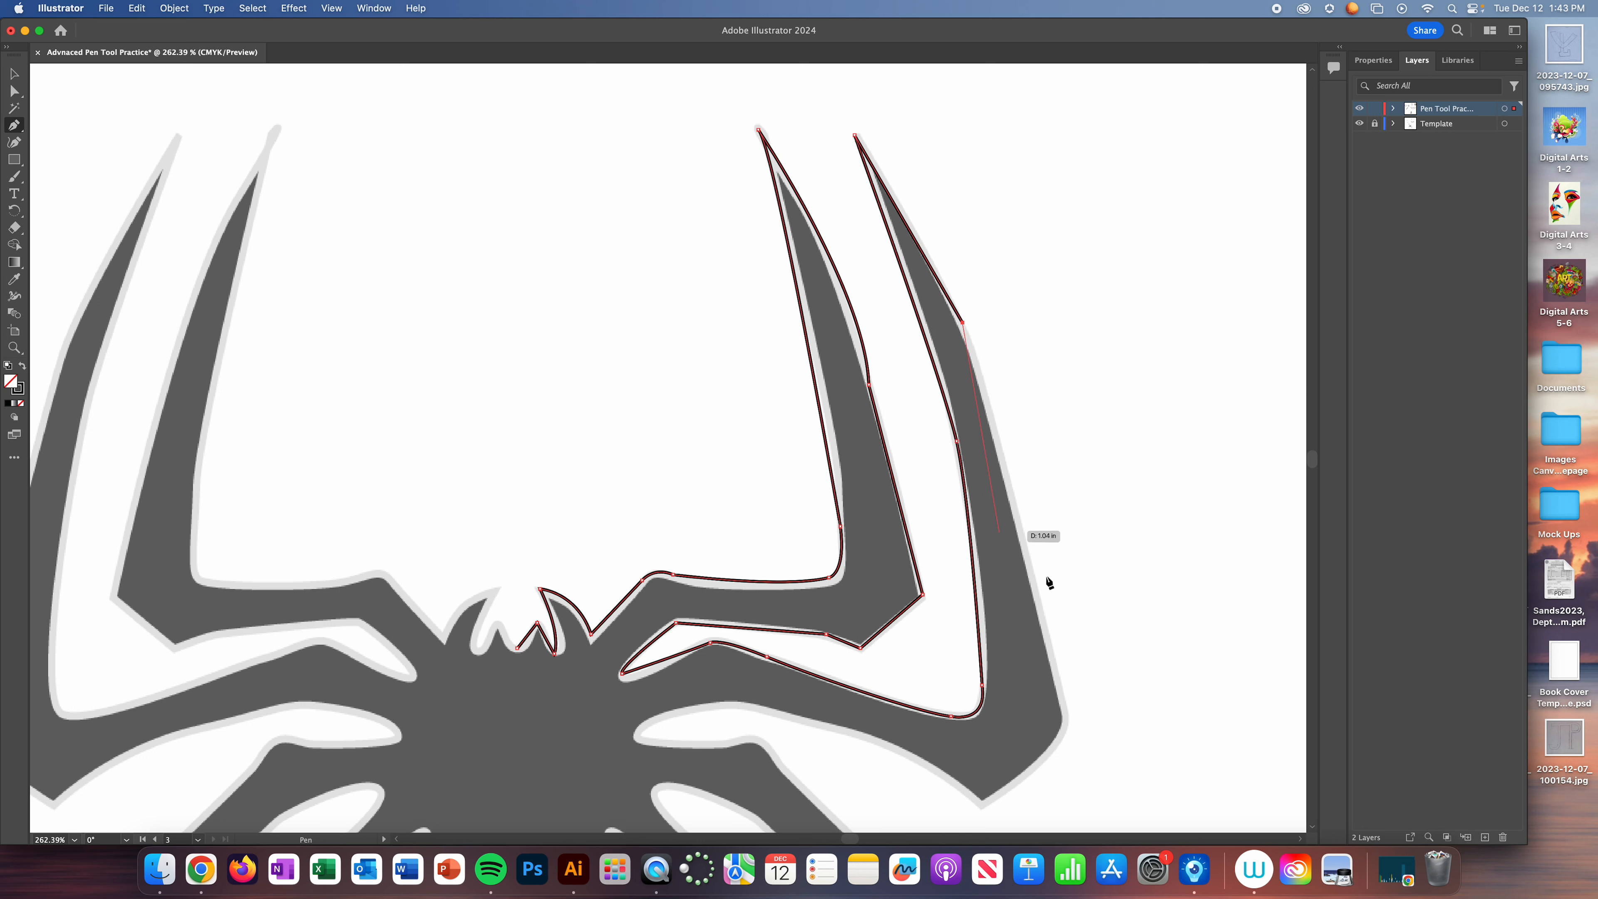
left_click(1066, 717)
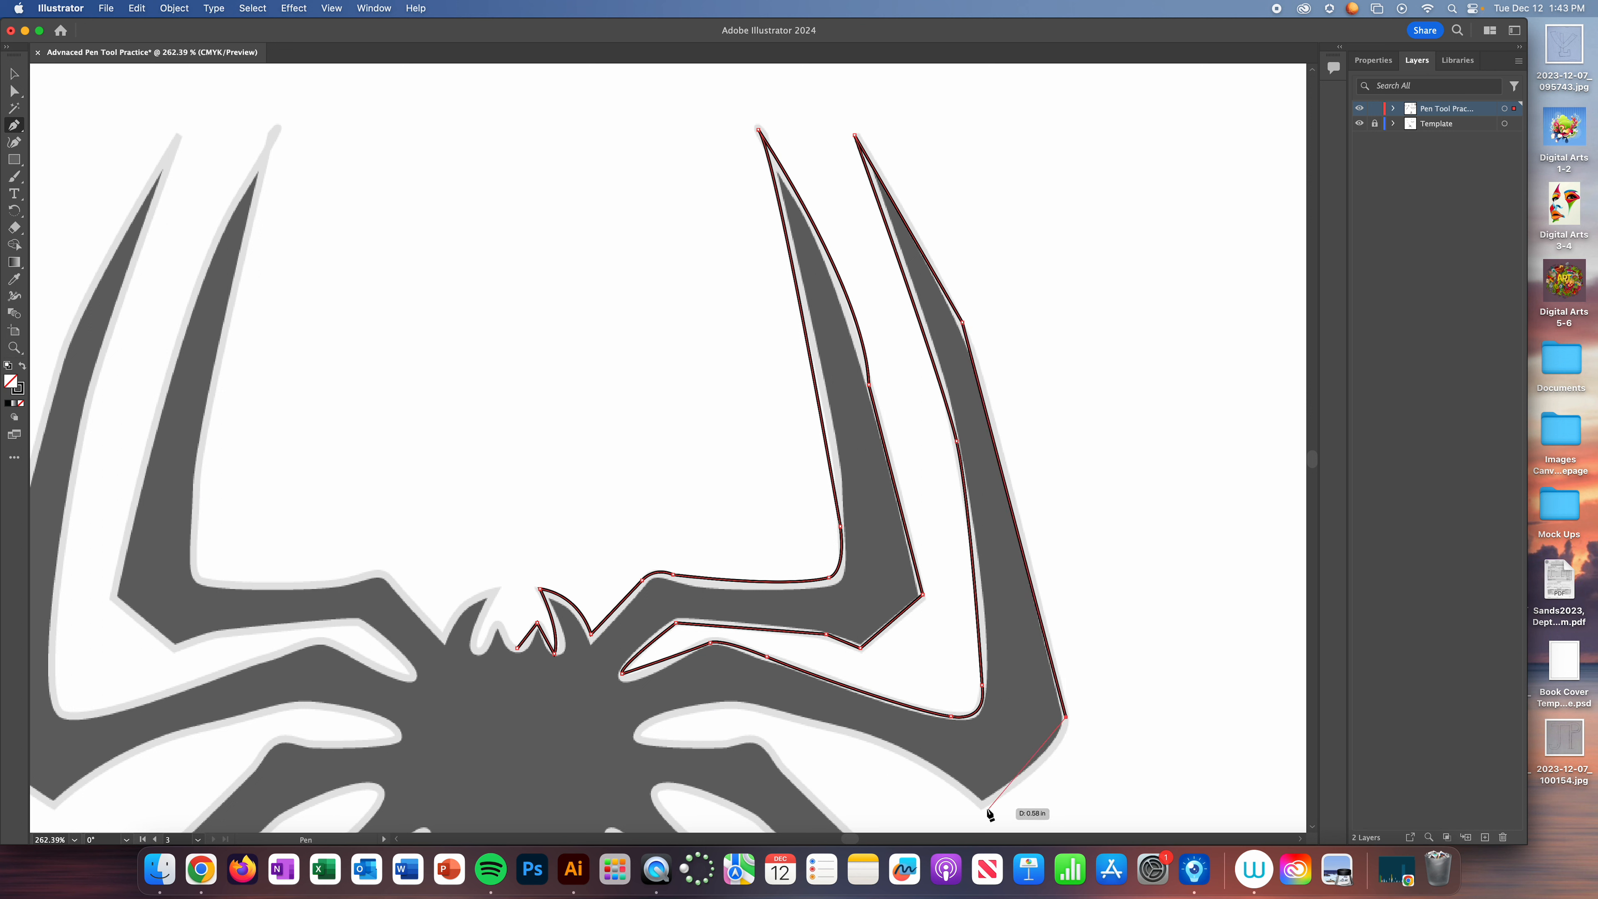
left_click_drag(985, 804, 916, 798)
key("super+z")
left_click_drag(1036, 765, 1017, 775)
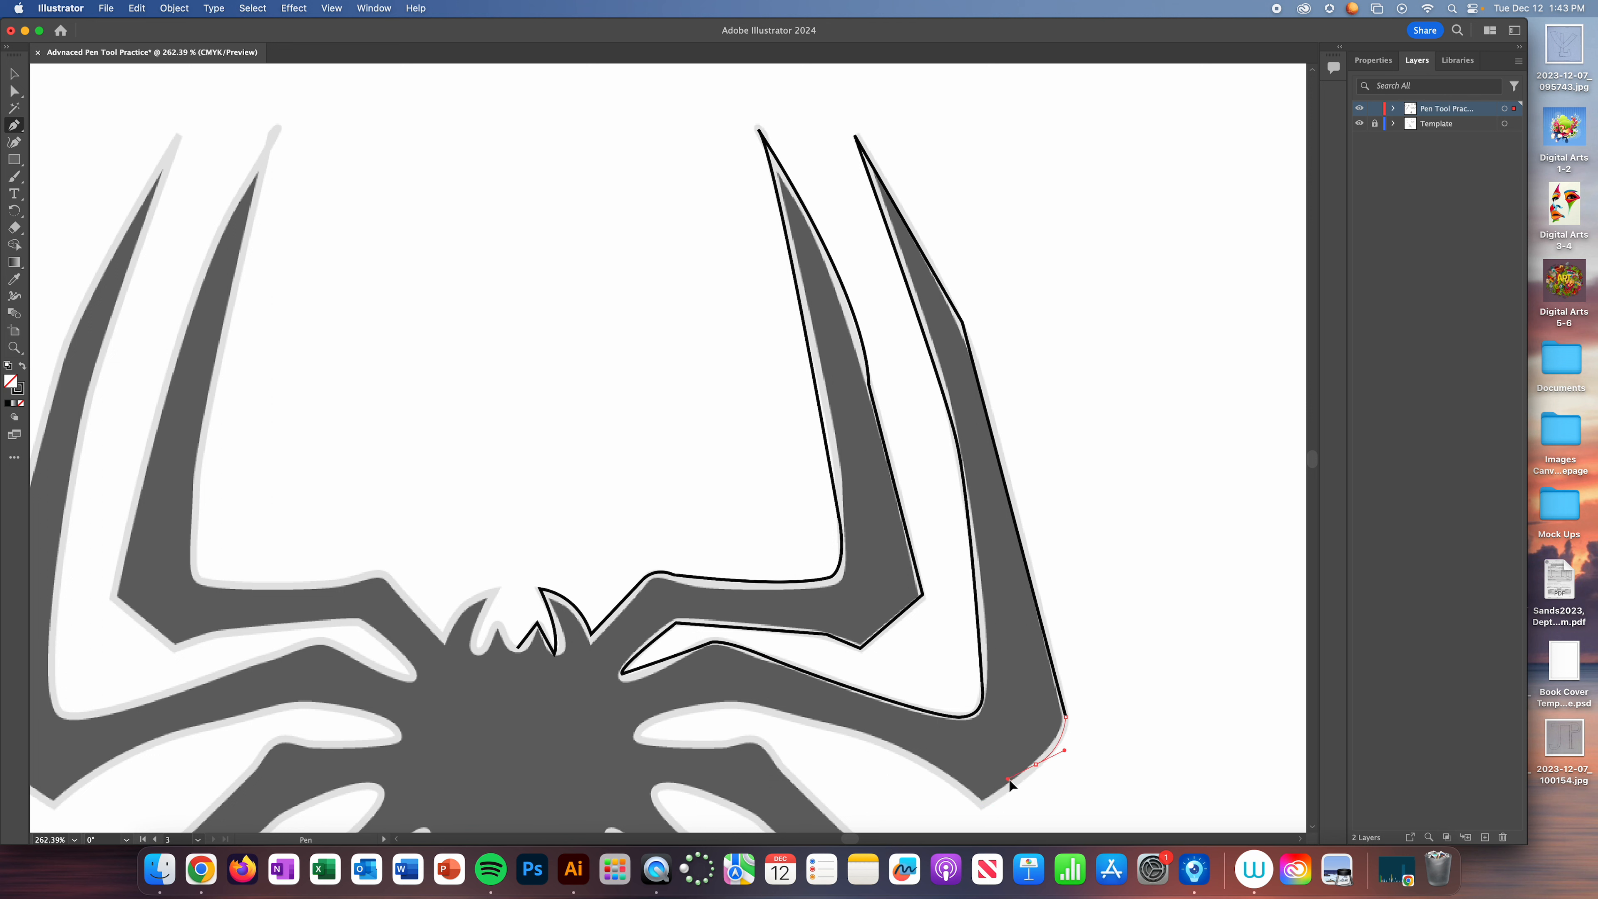
left_click_drag(1009, 788, 1008, 788)
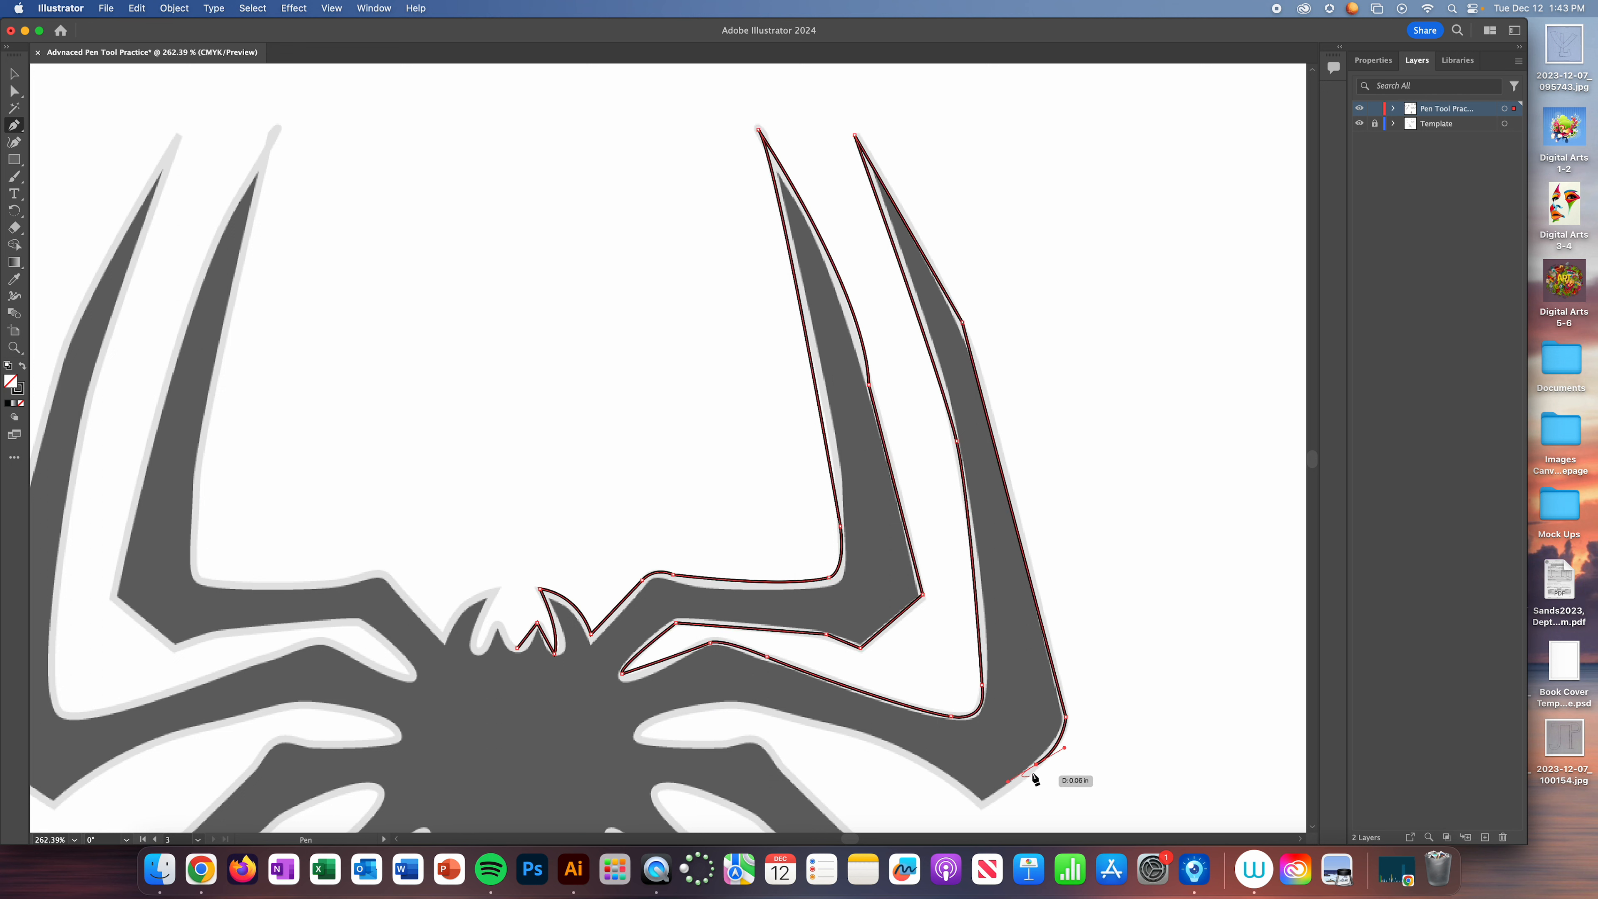
left_click(984, 805)
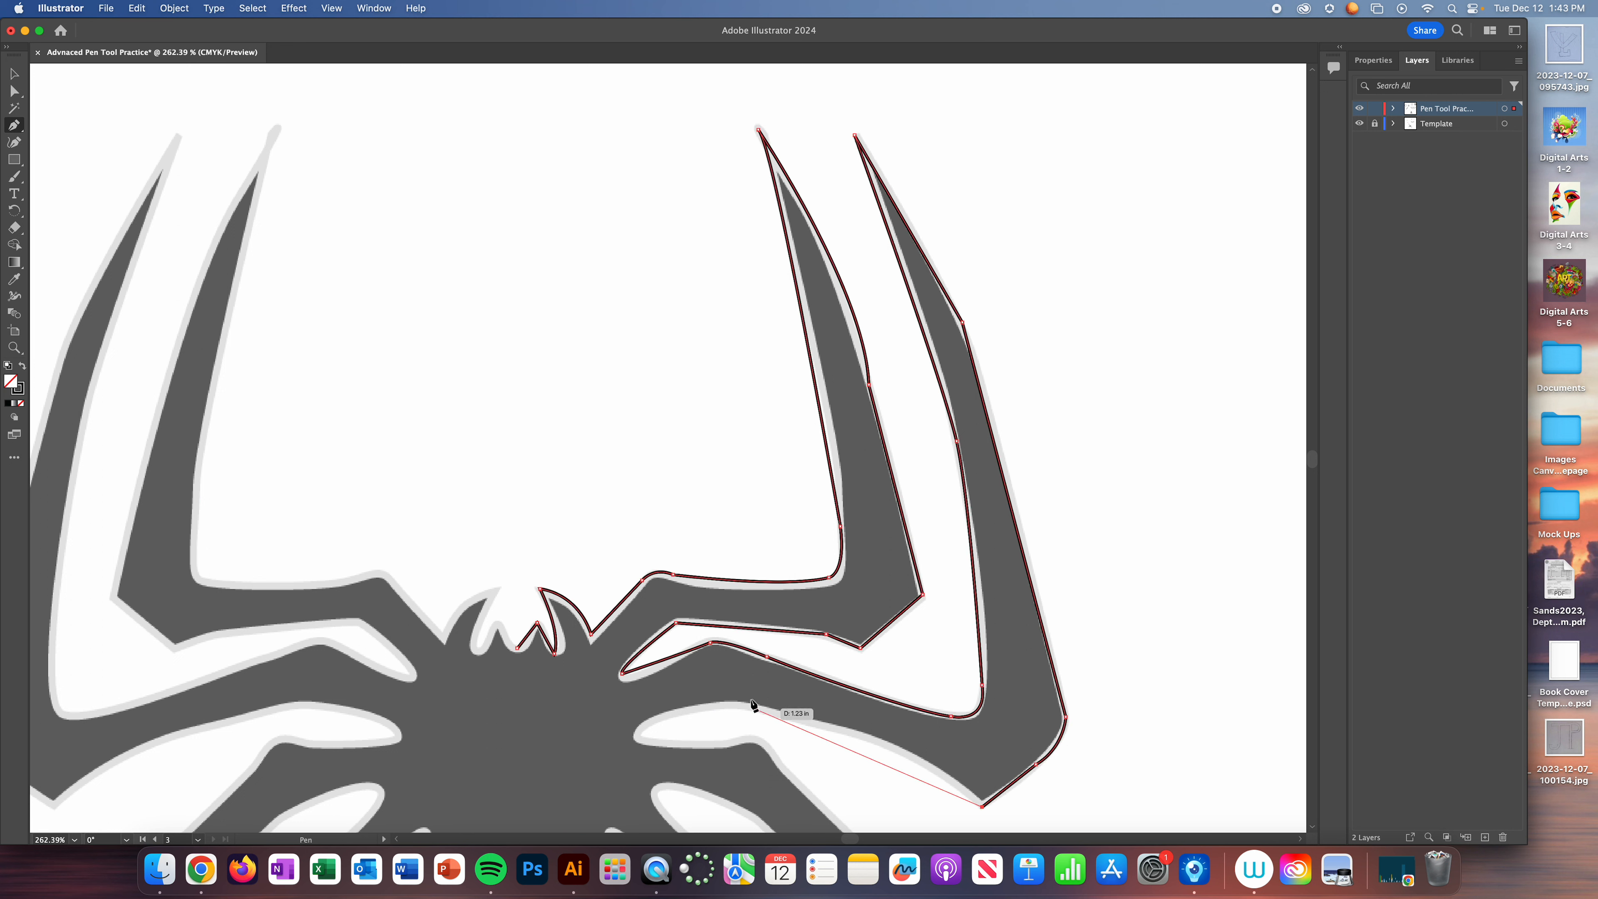
- Trace the outer upper-right leg's underside from the lowest corner back to the end of the gap beside the body
left_click_drag(703, 712, 668, 691)
key("super+z")
left_click_drag(877, 742, 838, 732)
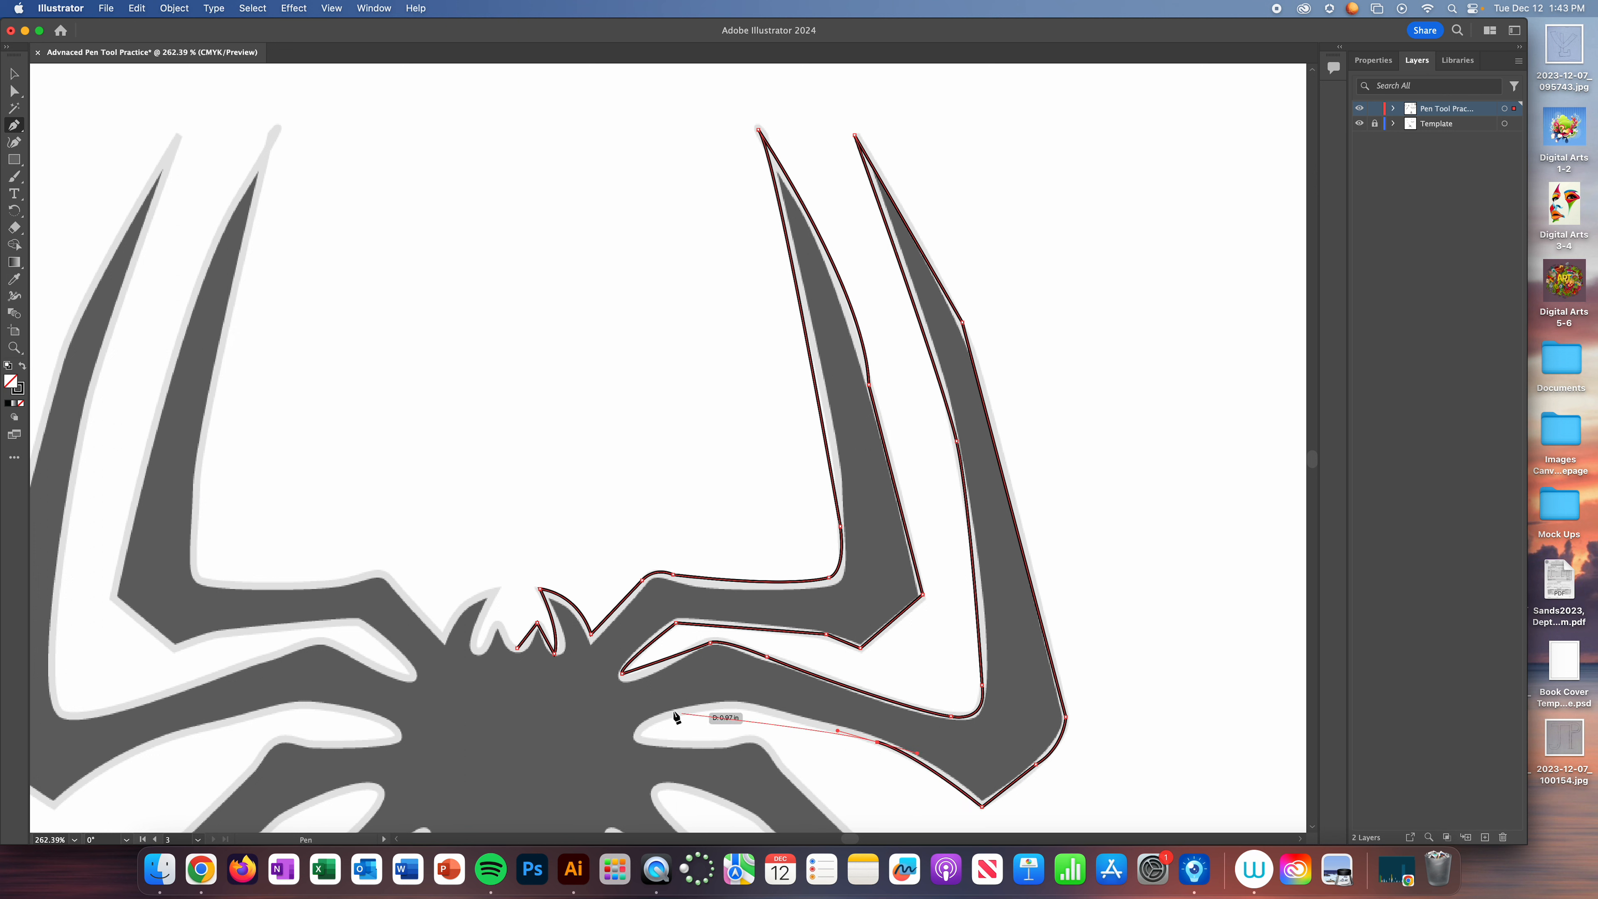
left_click(735, 706)
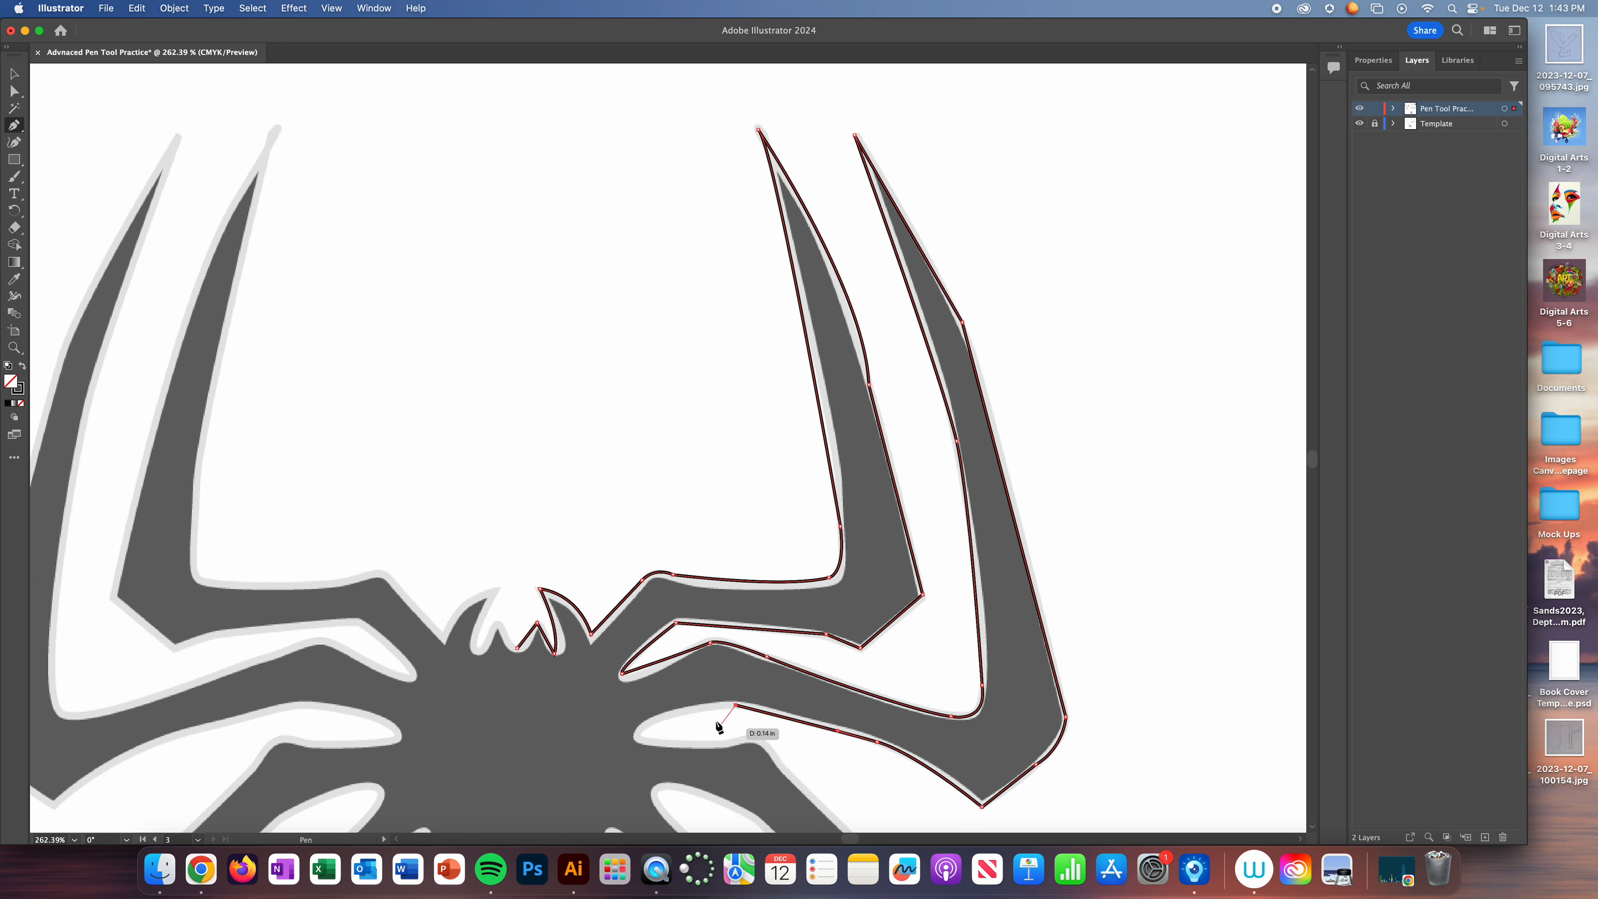
left_click_drag(639, 736, 629, 769)
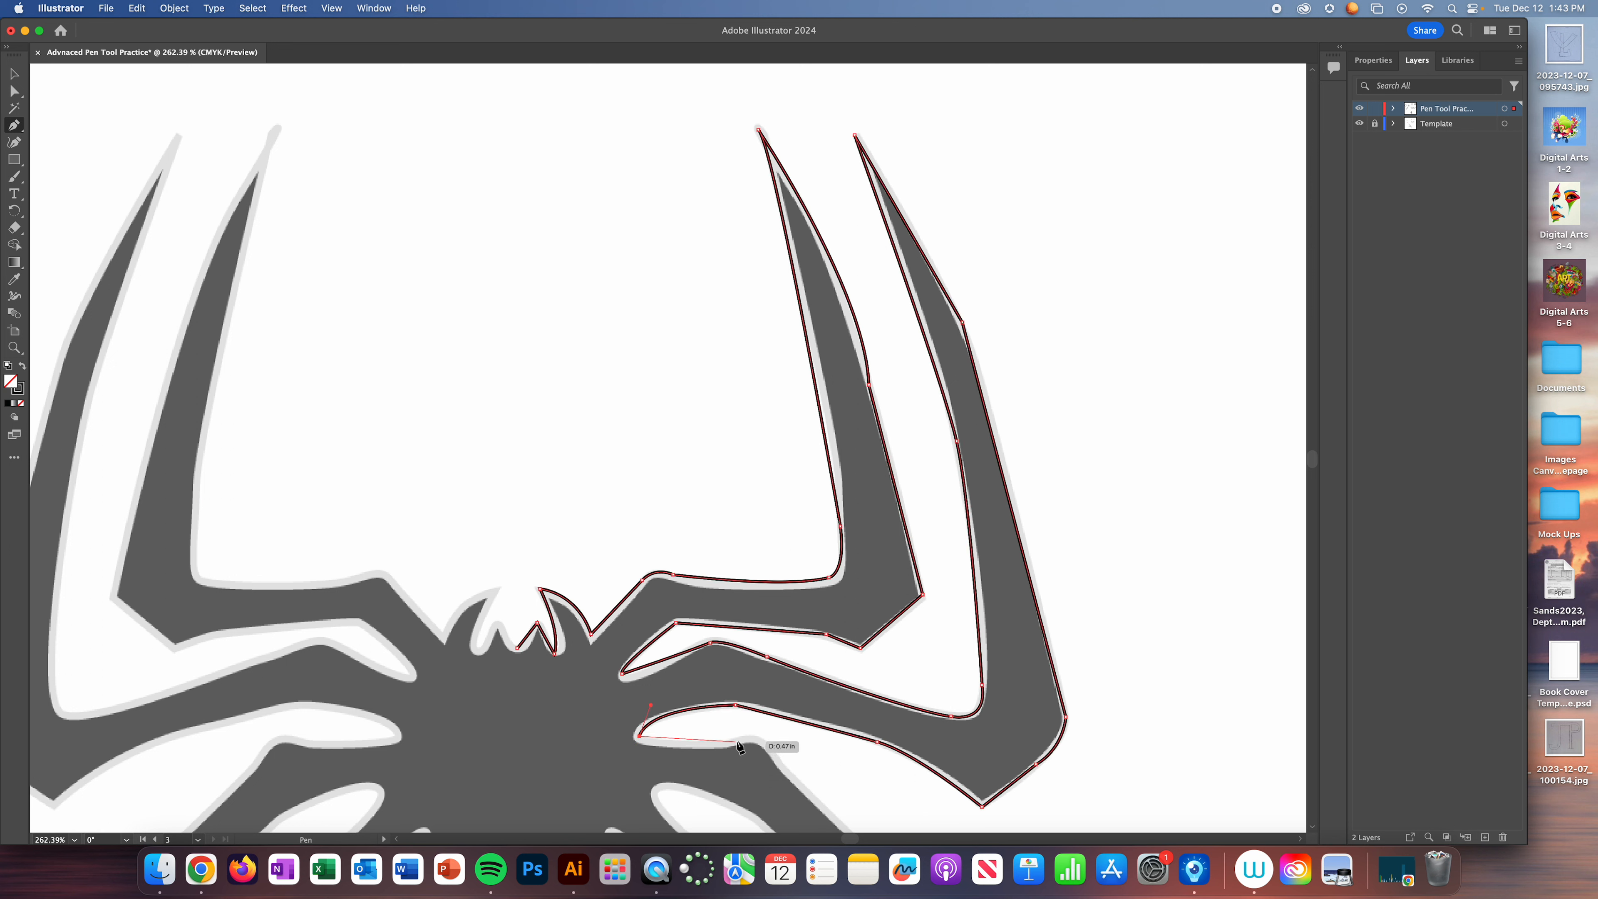
- Trace the upper edge of the outer lower-right leg from the body over its rounded shoulder to just before the pointed knee
left_click_drag(734, 744, 810, 734)
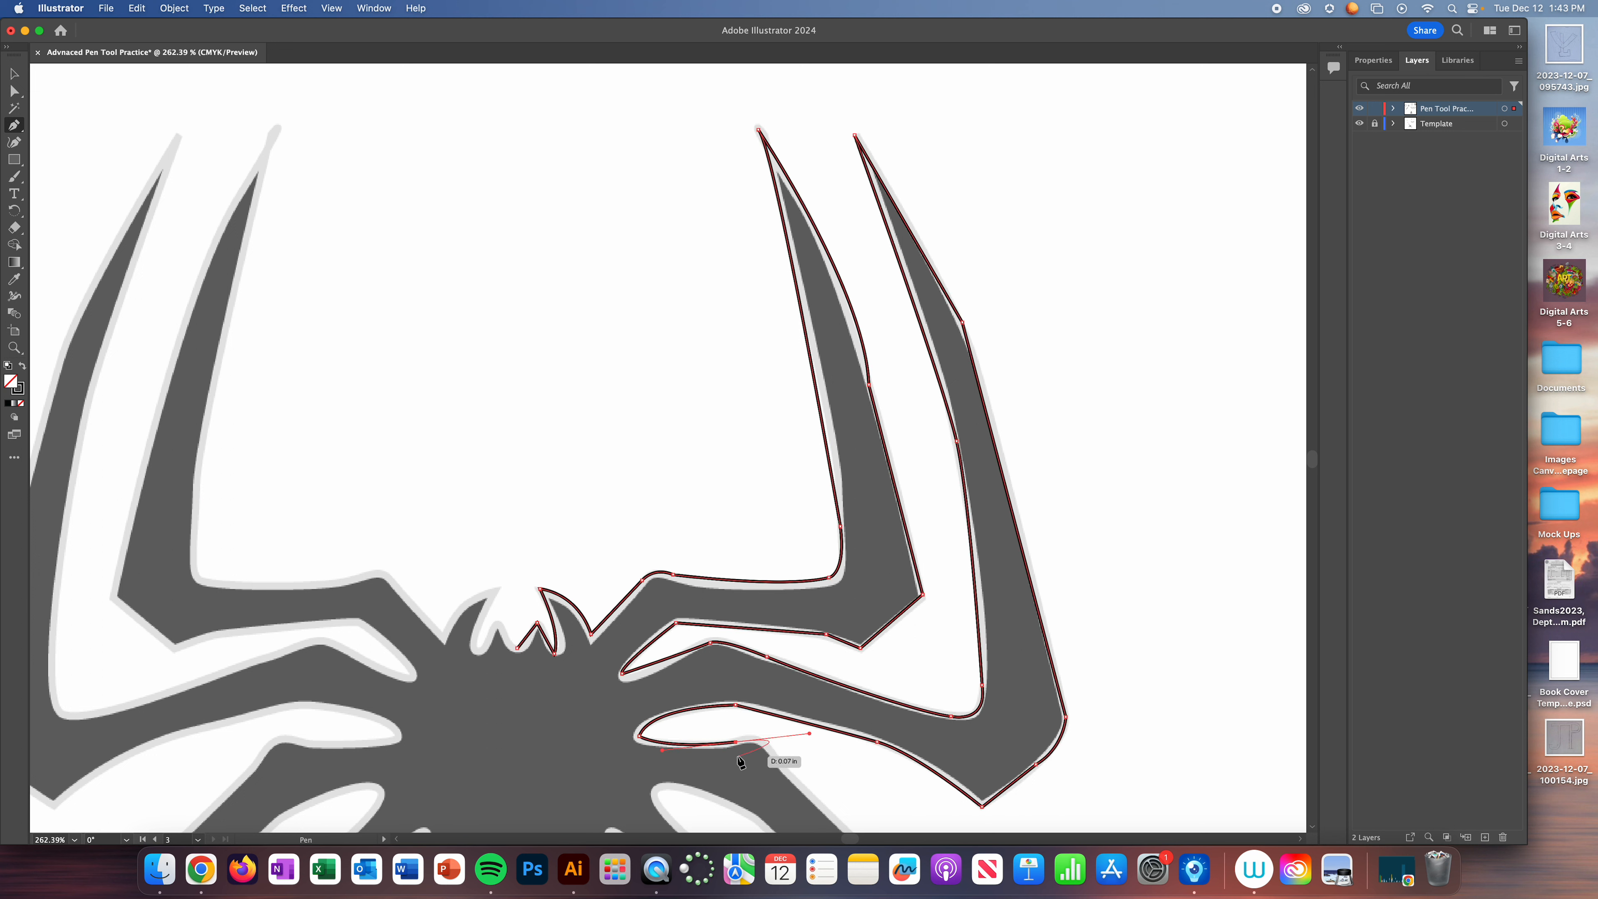
left_click(736, 743)
left_click_drag(781, 765, 800, 801)
key("space")
scroll(813, 679, "down", 10)
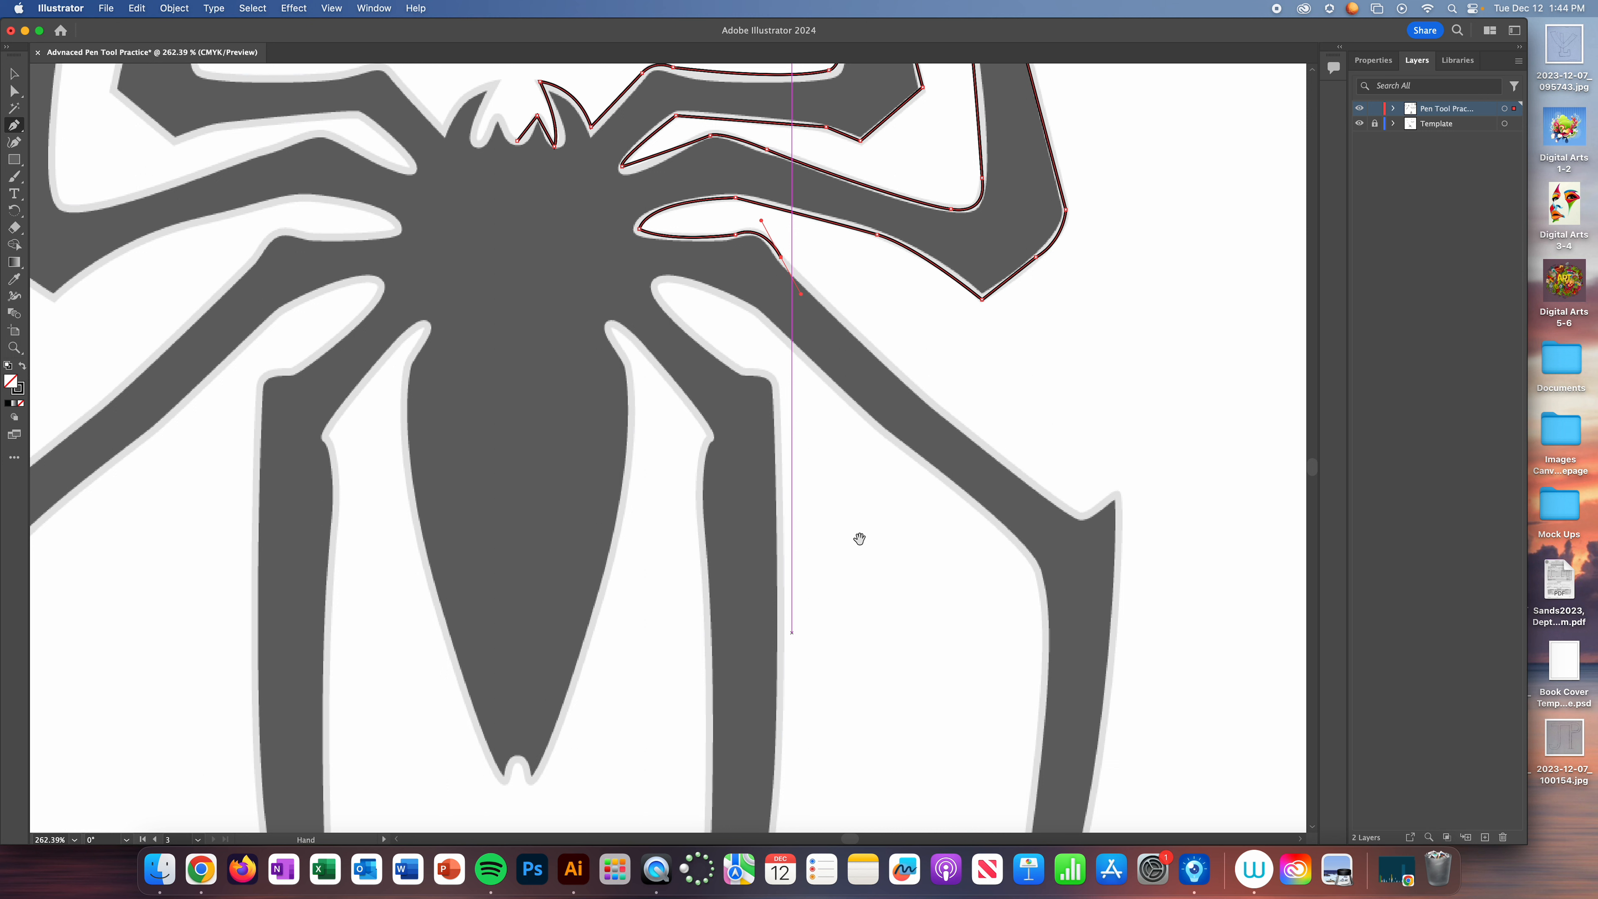
left_click(1066, 507)
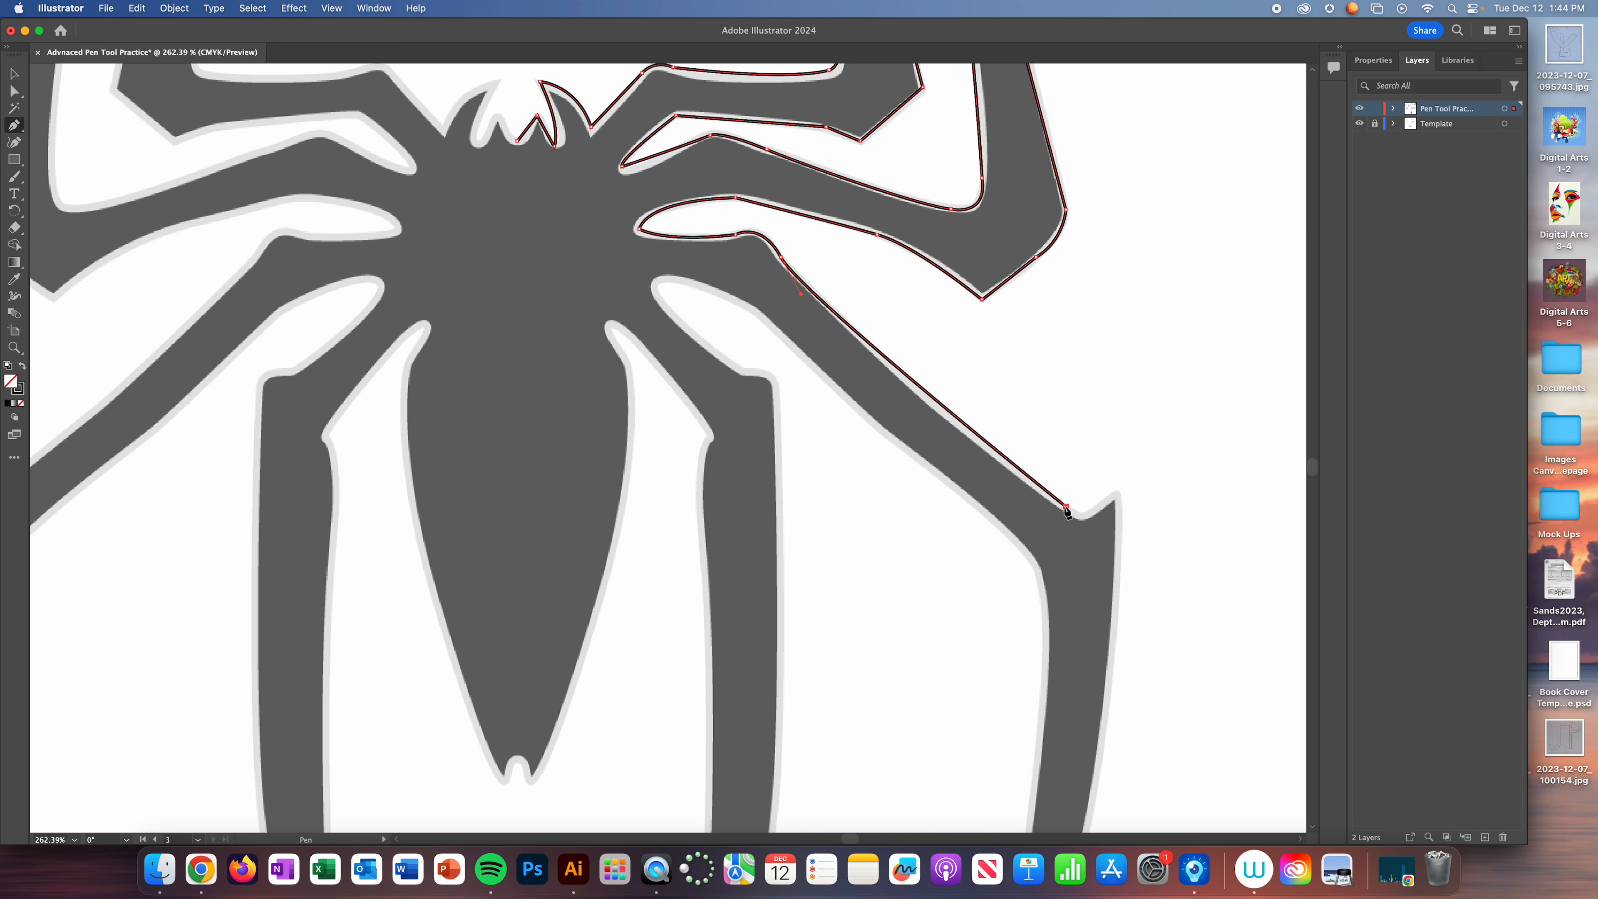
- Trace the outer lower-right leg's pointed knee and its outer edge down to the tip
left_click(1100, 509)
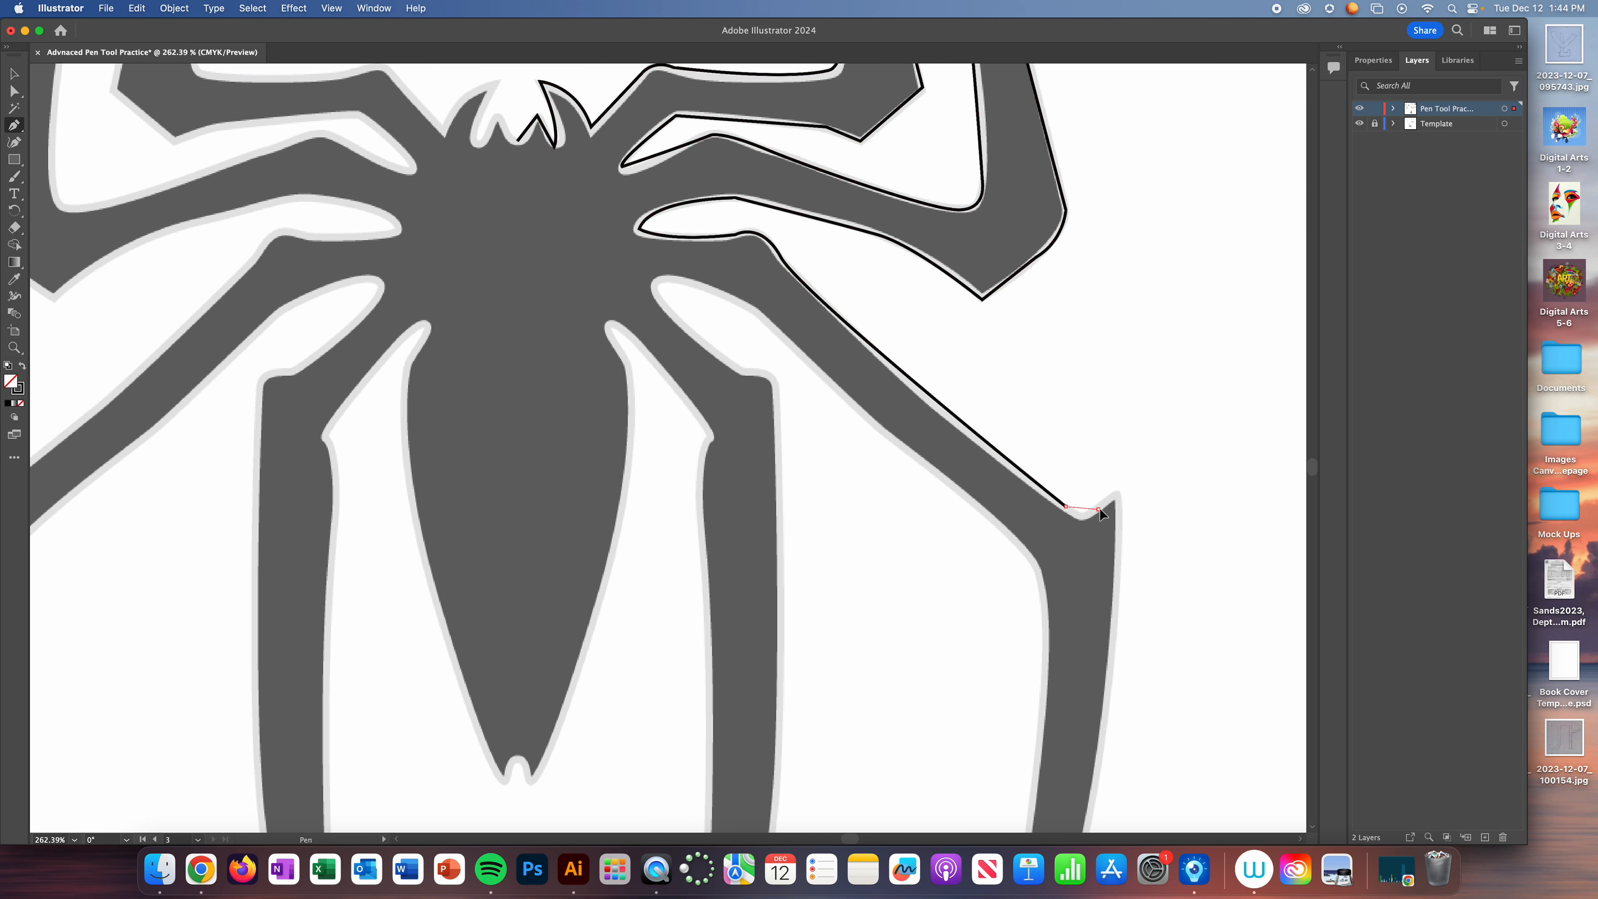
left_click_drag(1112, 501, 1001, 338)
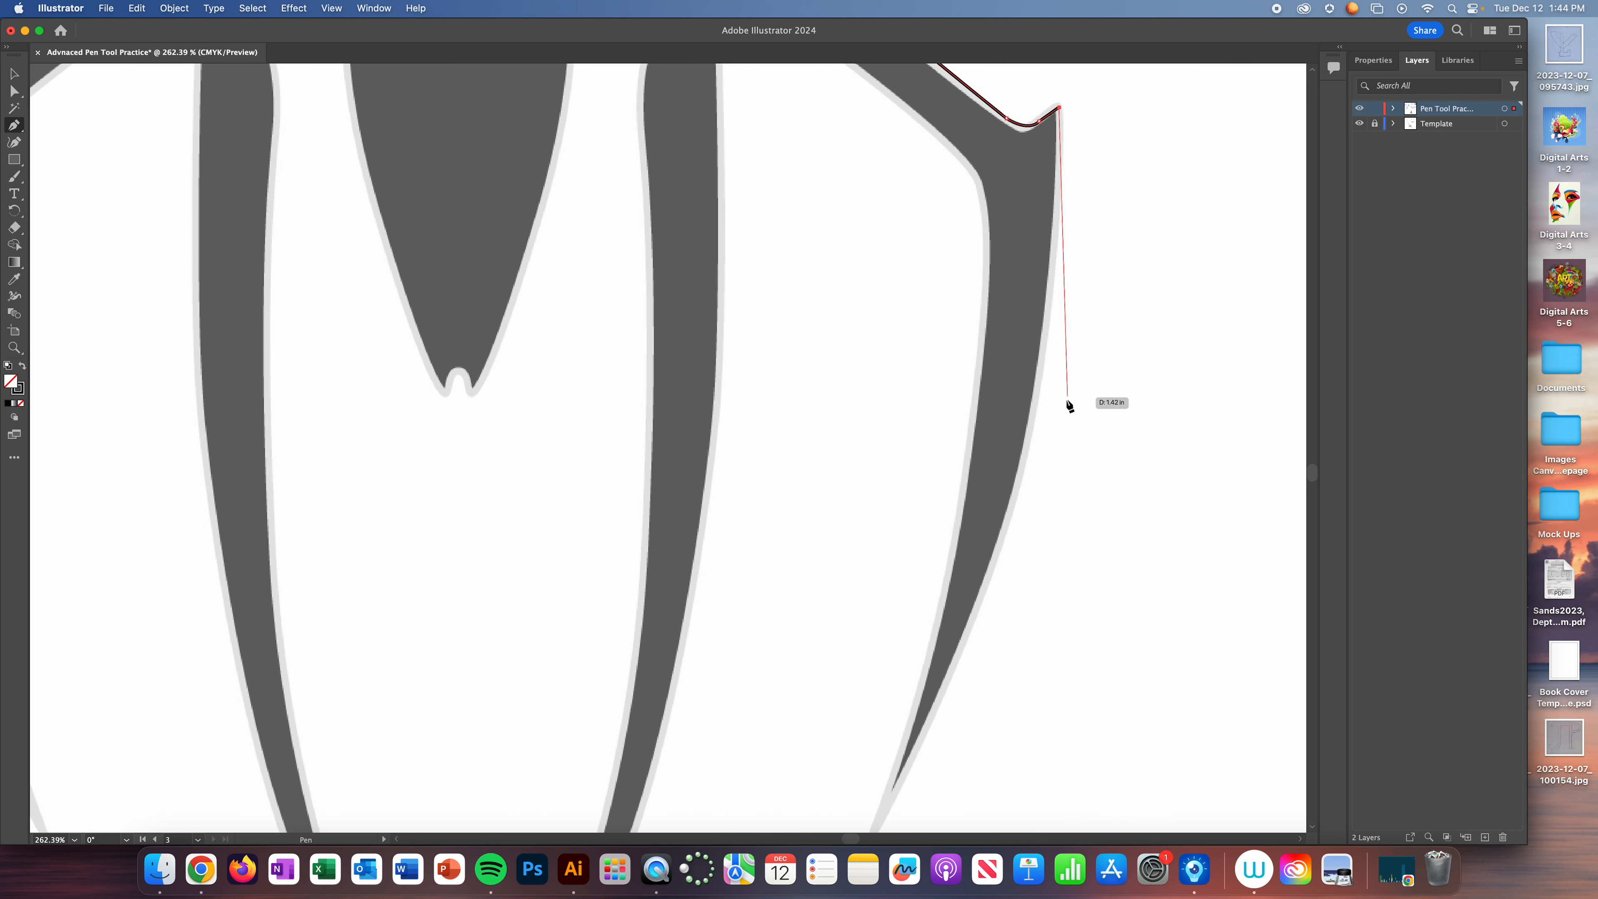
left_click_drag(1019, 473, 984, 559)
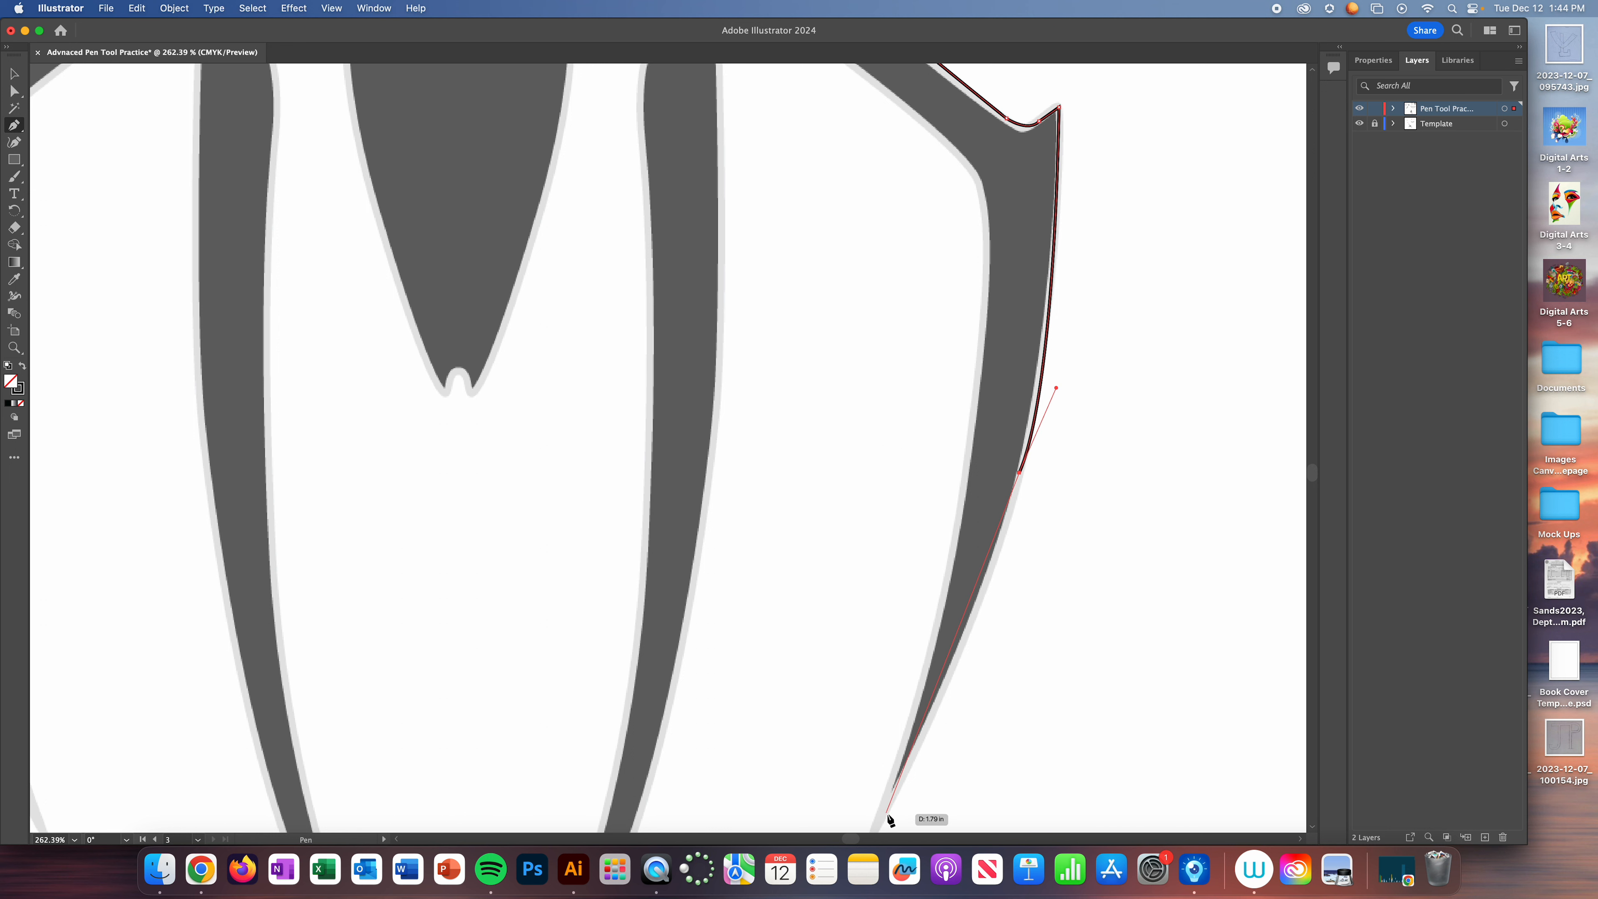
left_click_drag(884, 814, 810, 622)
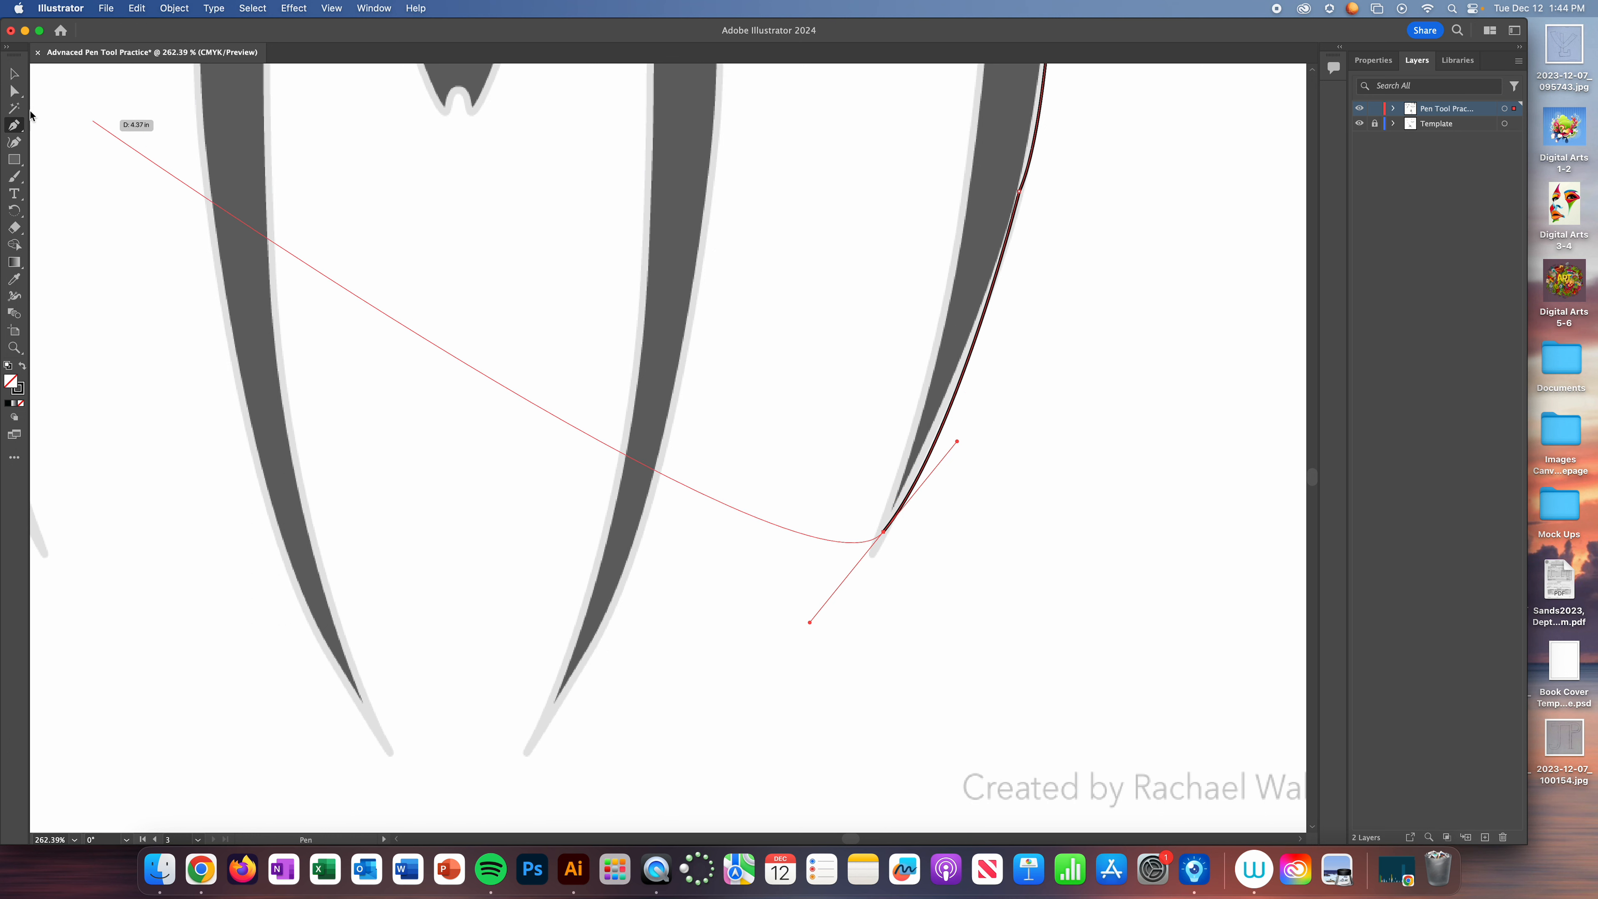
- Trace the outer lower-right leg's inner edge from the tip up to the inside bend of the knee
scroll(1000, 277, "up", 5)
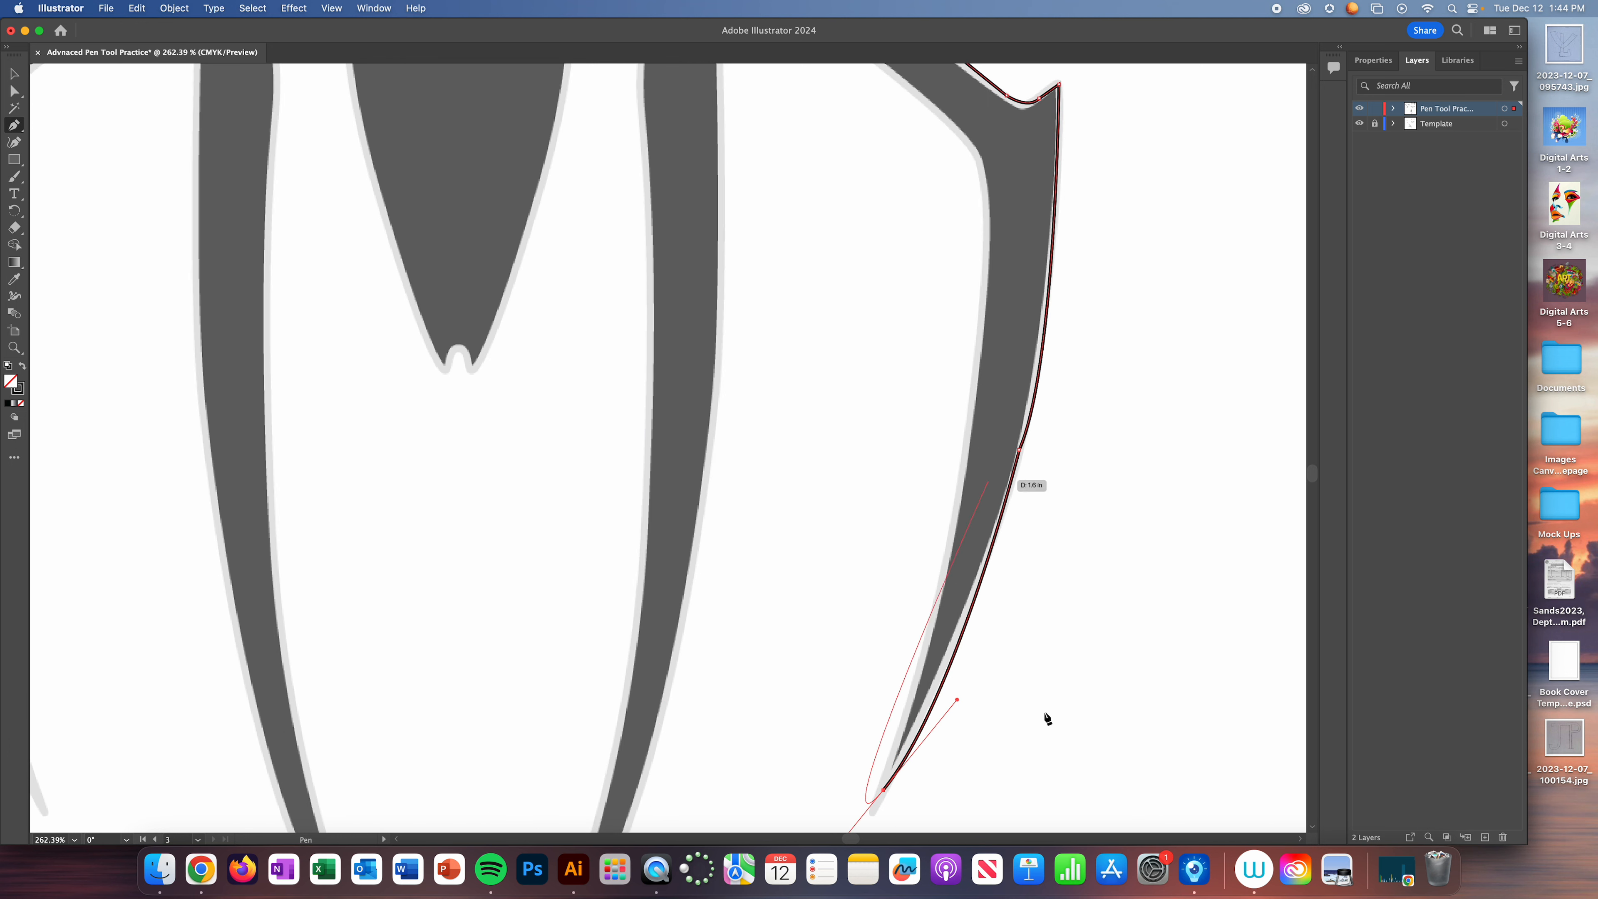
mouse_move(883, 792)
left_mouse_down()
mouse_move(961, 509)
mouse_move(984, 172)
mouse_move(921, 114)
mouse_move(929, 90)
left_mouse_up()
left_click_drag(979, 165, 1010, 210)
key("super+z")
scroll(909, 156, "up", 5)
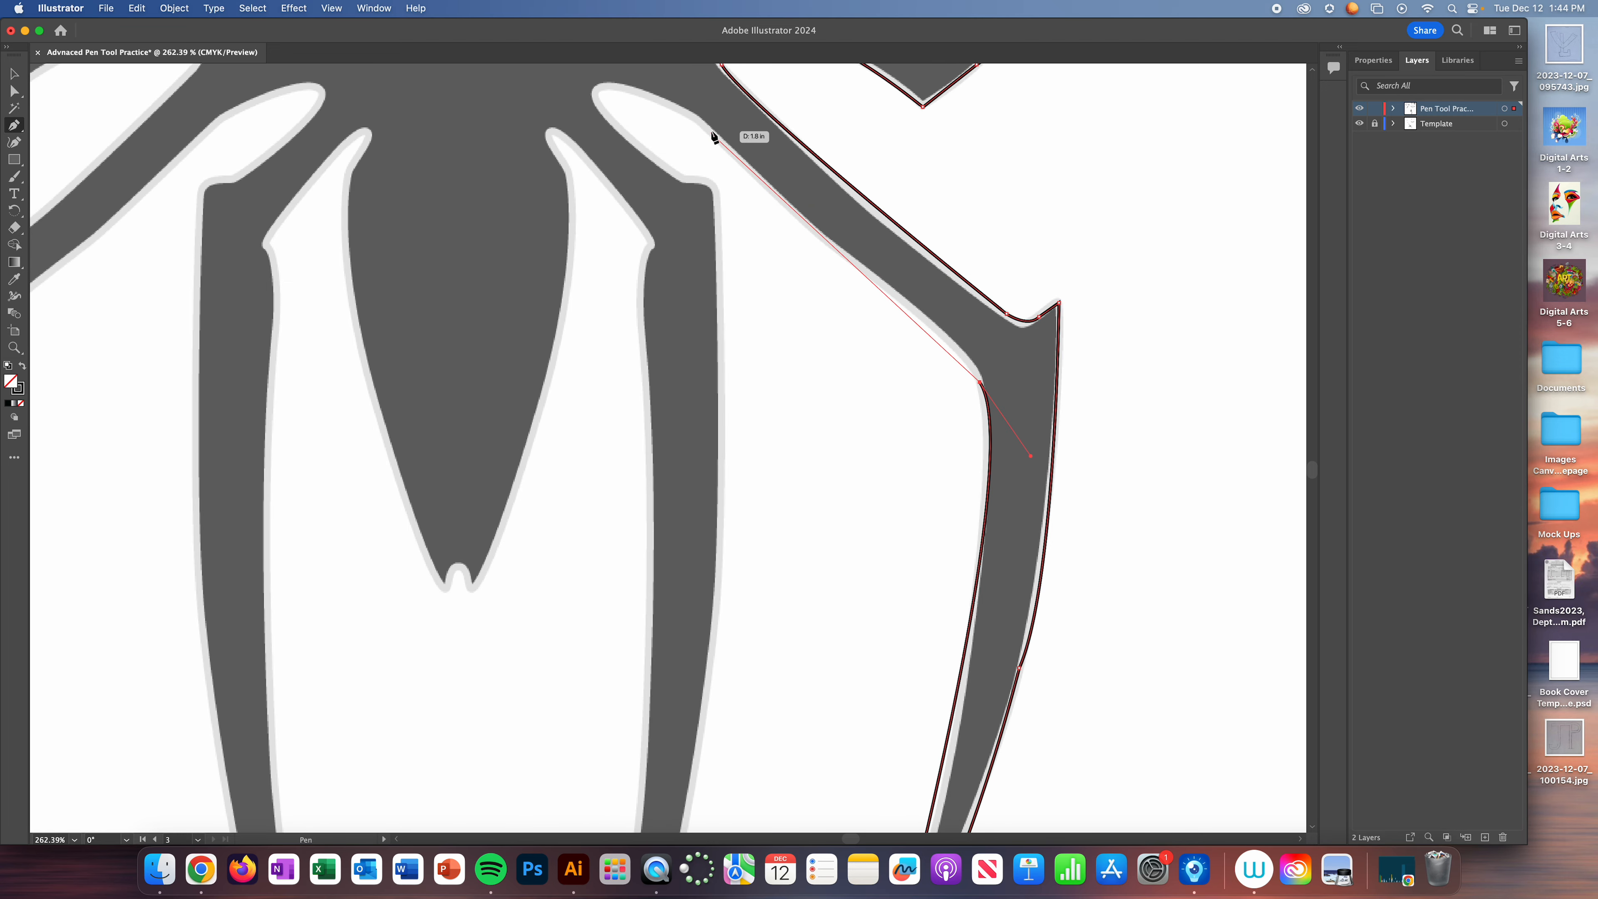
- Trace the outer lower-right leg's underside back to the body and around the gap to the inner lower-right leg's rounded shoulder
left_click_drag(876, 281, 842, 265)
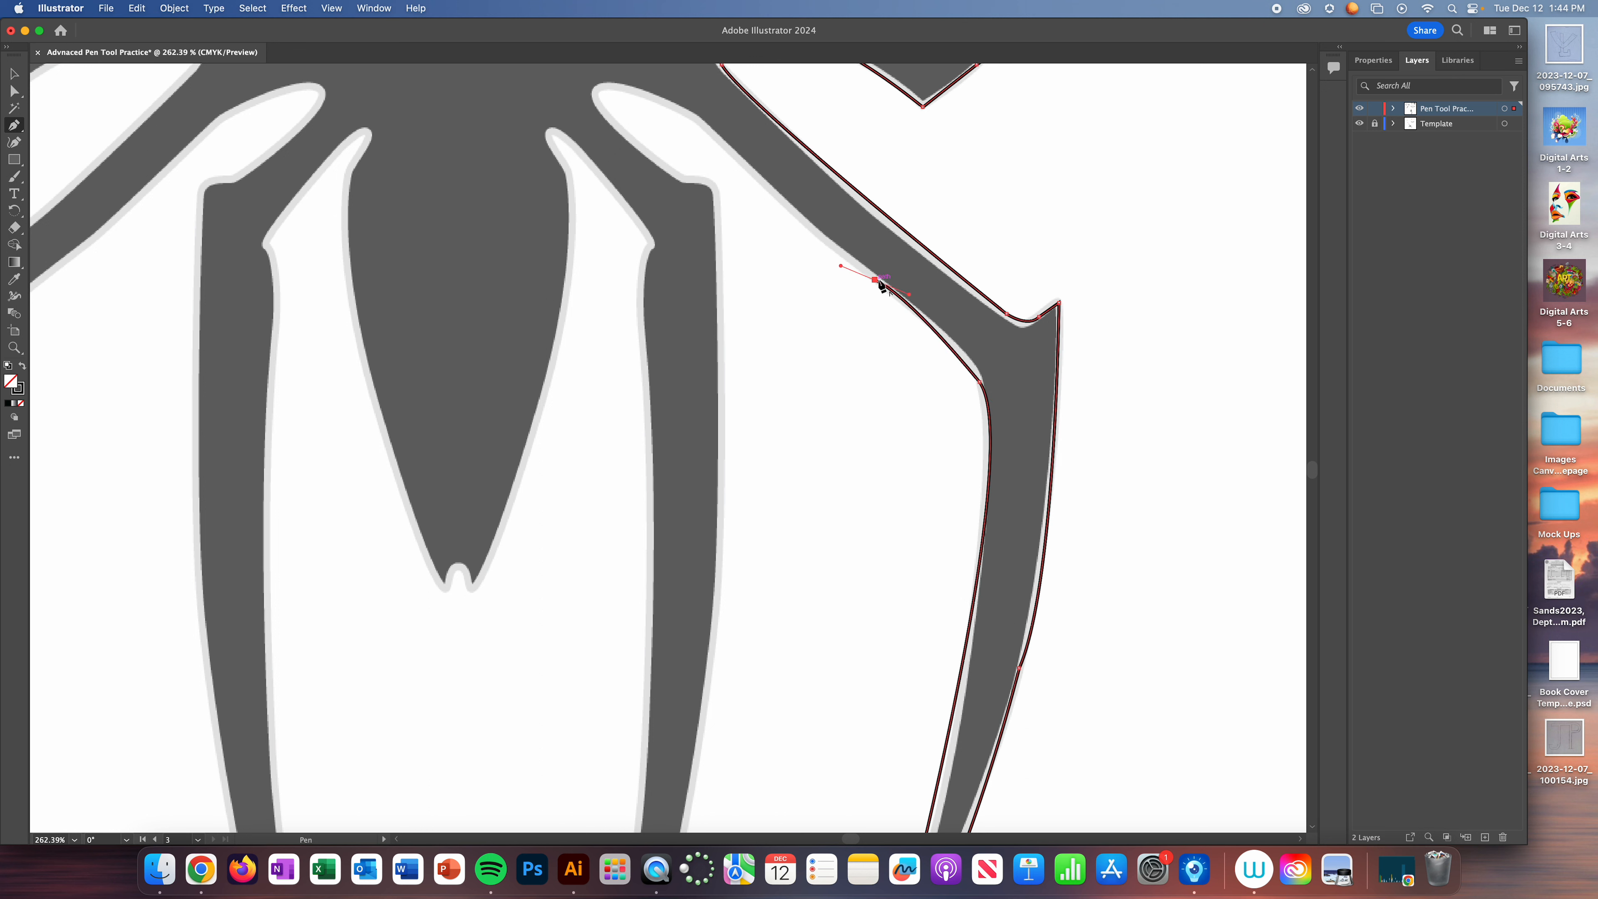
left_click(702, 124)
left_click(601, 88)
key("cmd+z")
left_click_drag(602, 88, 557, 96)
left_click(601, 88)
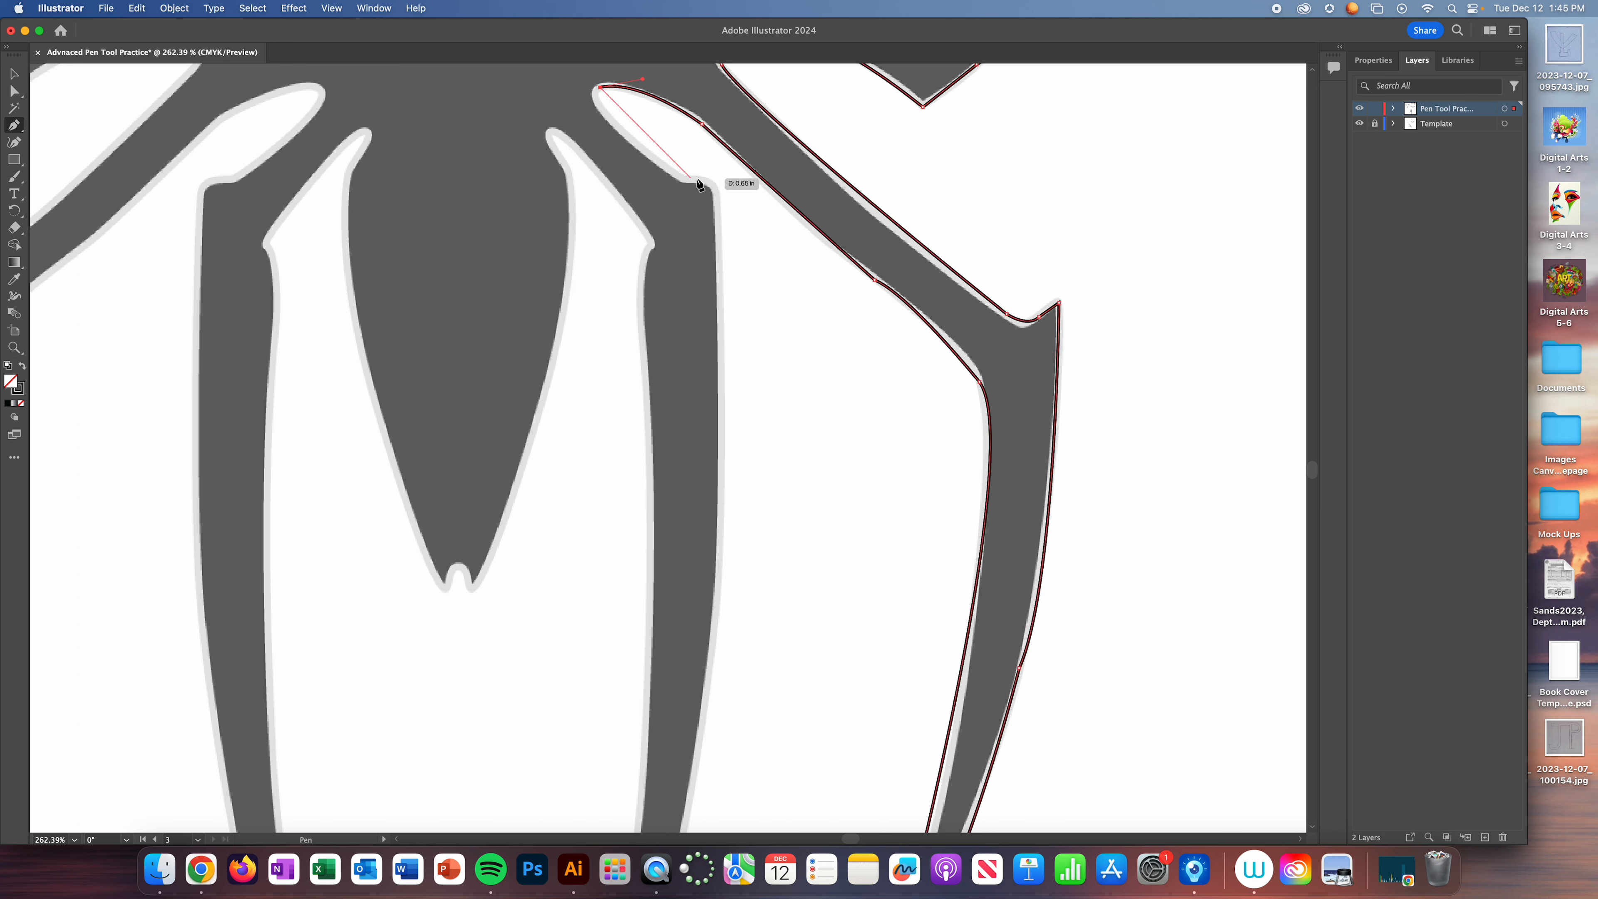
left_click_drag(736, 202, 795, 256)
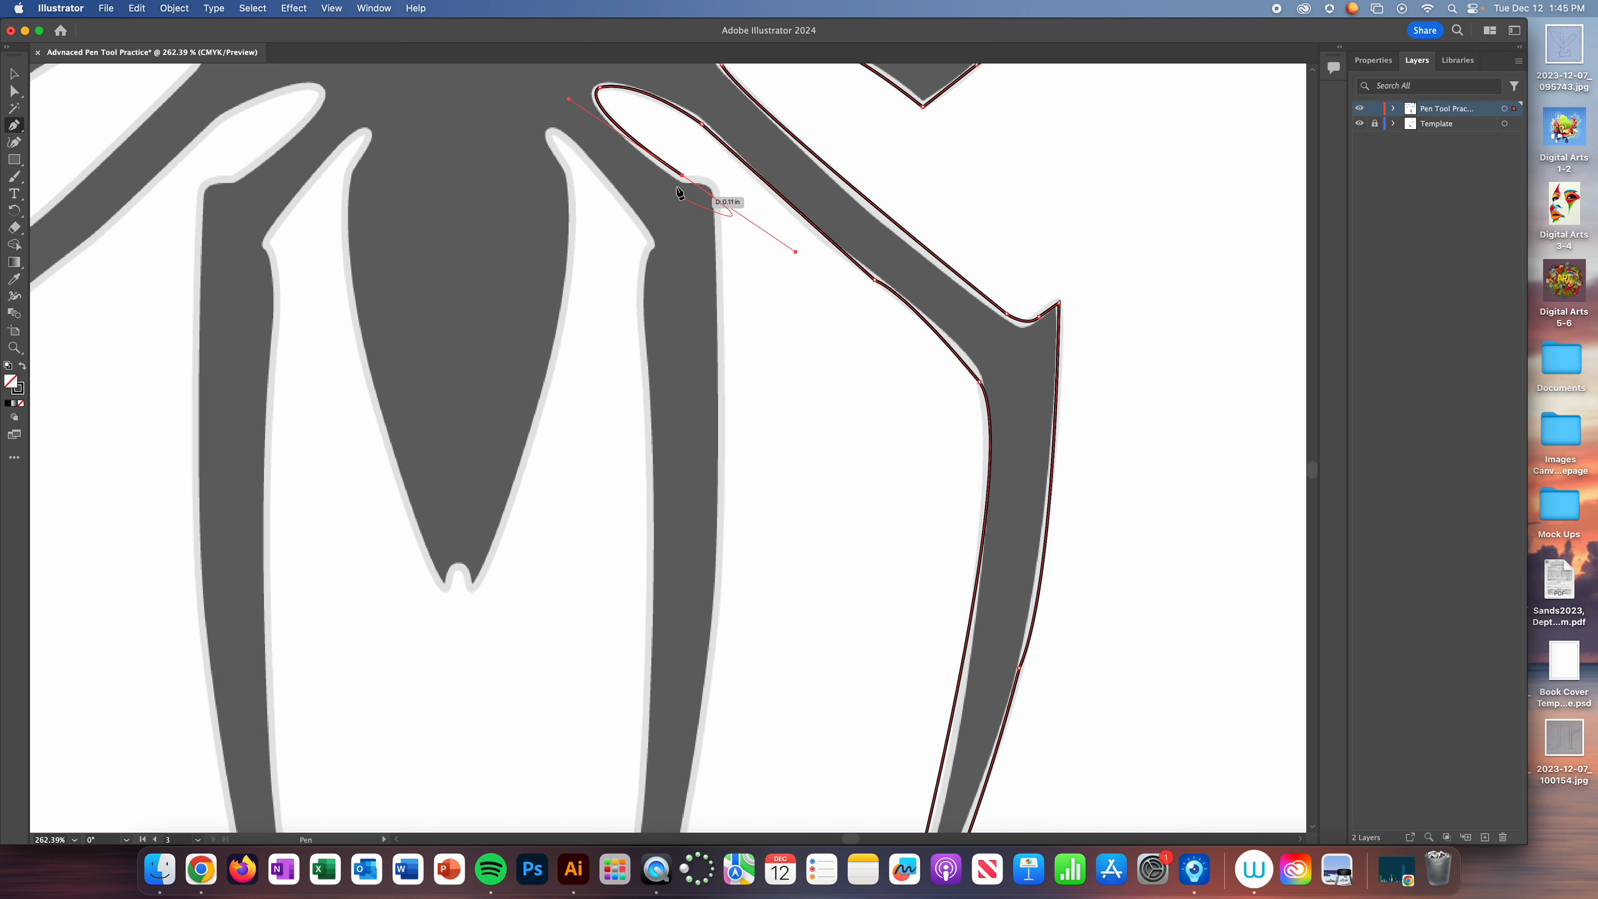
left_click_drag(716, 193, 705, 226)
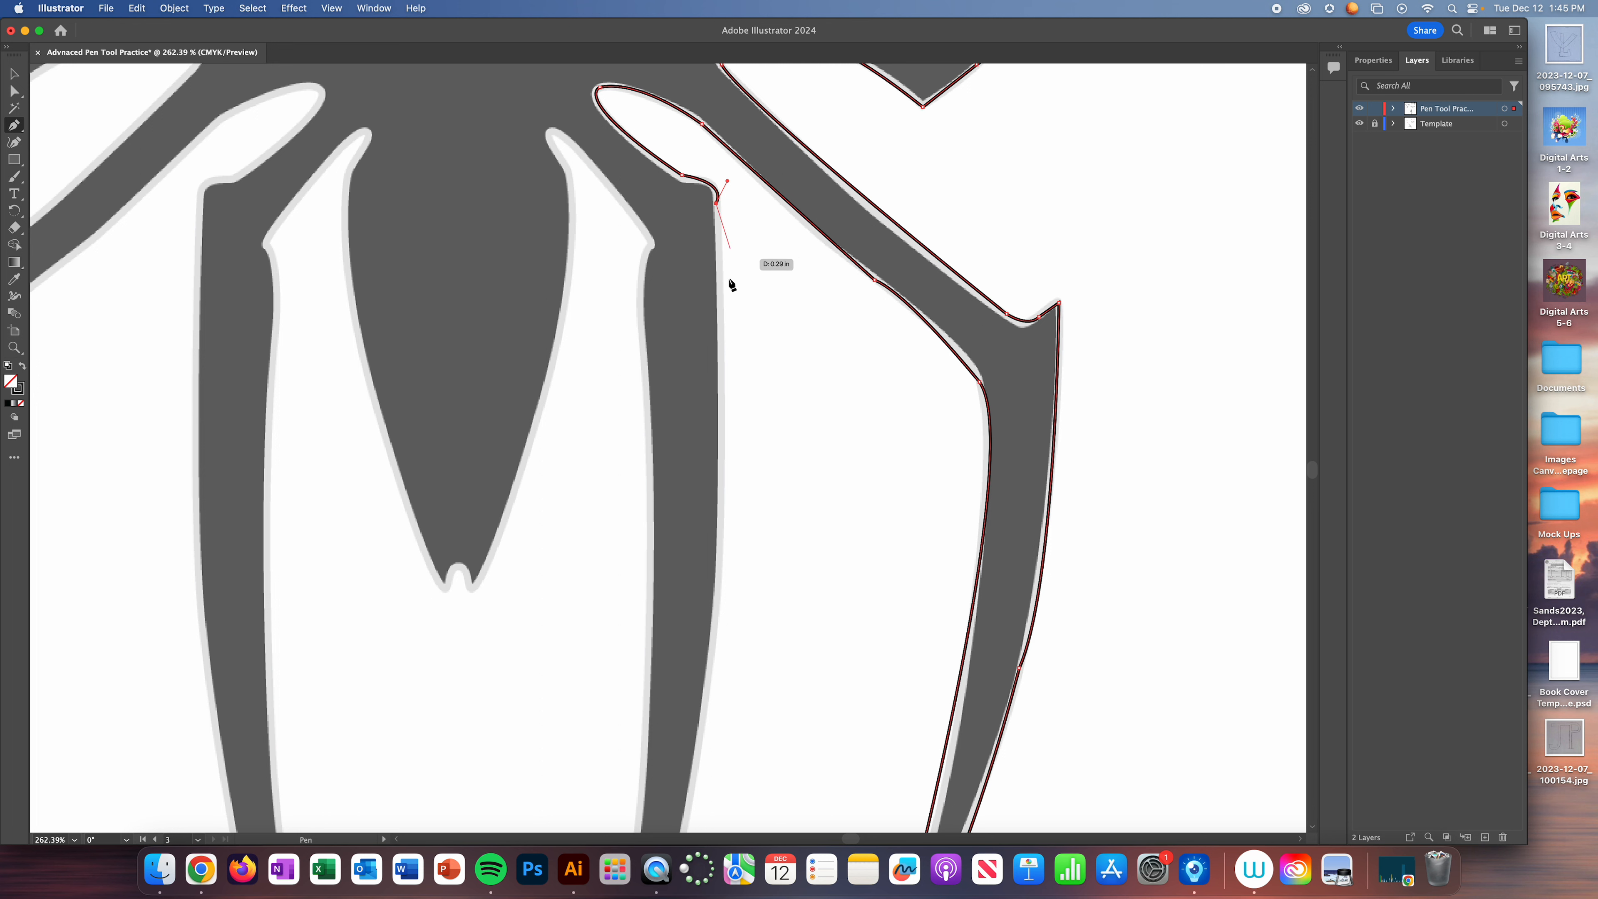
- Trace the inner lower-right leg's outer edge from the shoulder to the tip, ending with a corner anchor without an outgoing handle
scroll(731, 278, "down", 10)
scroll(709, 408, "down", 3)
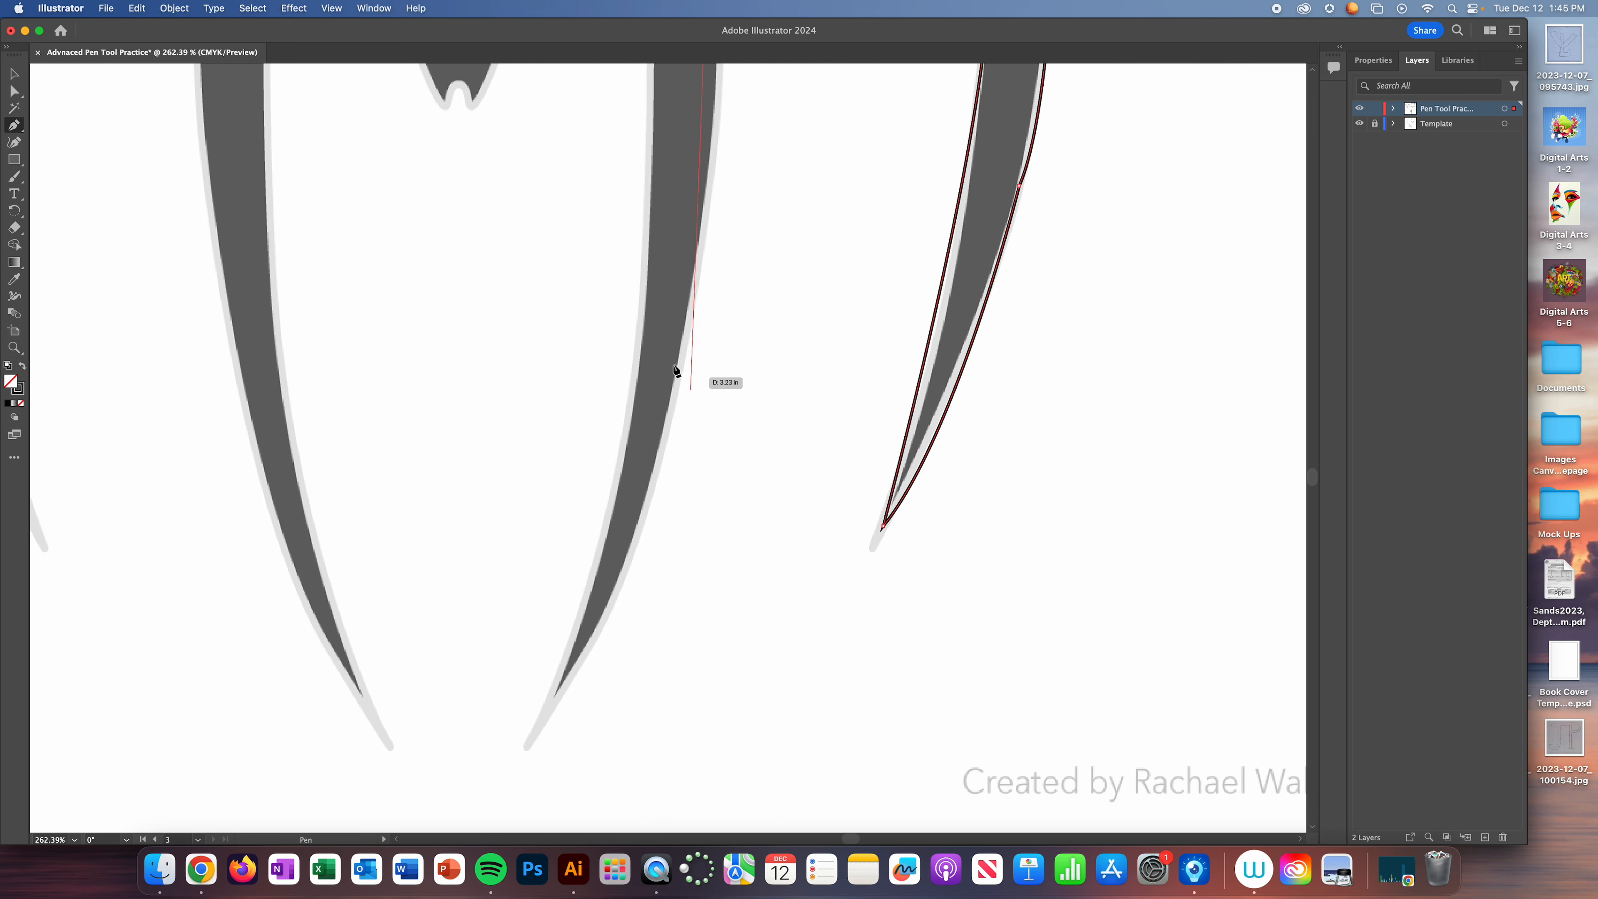
scroll(689, 372, "up", 1)
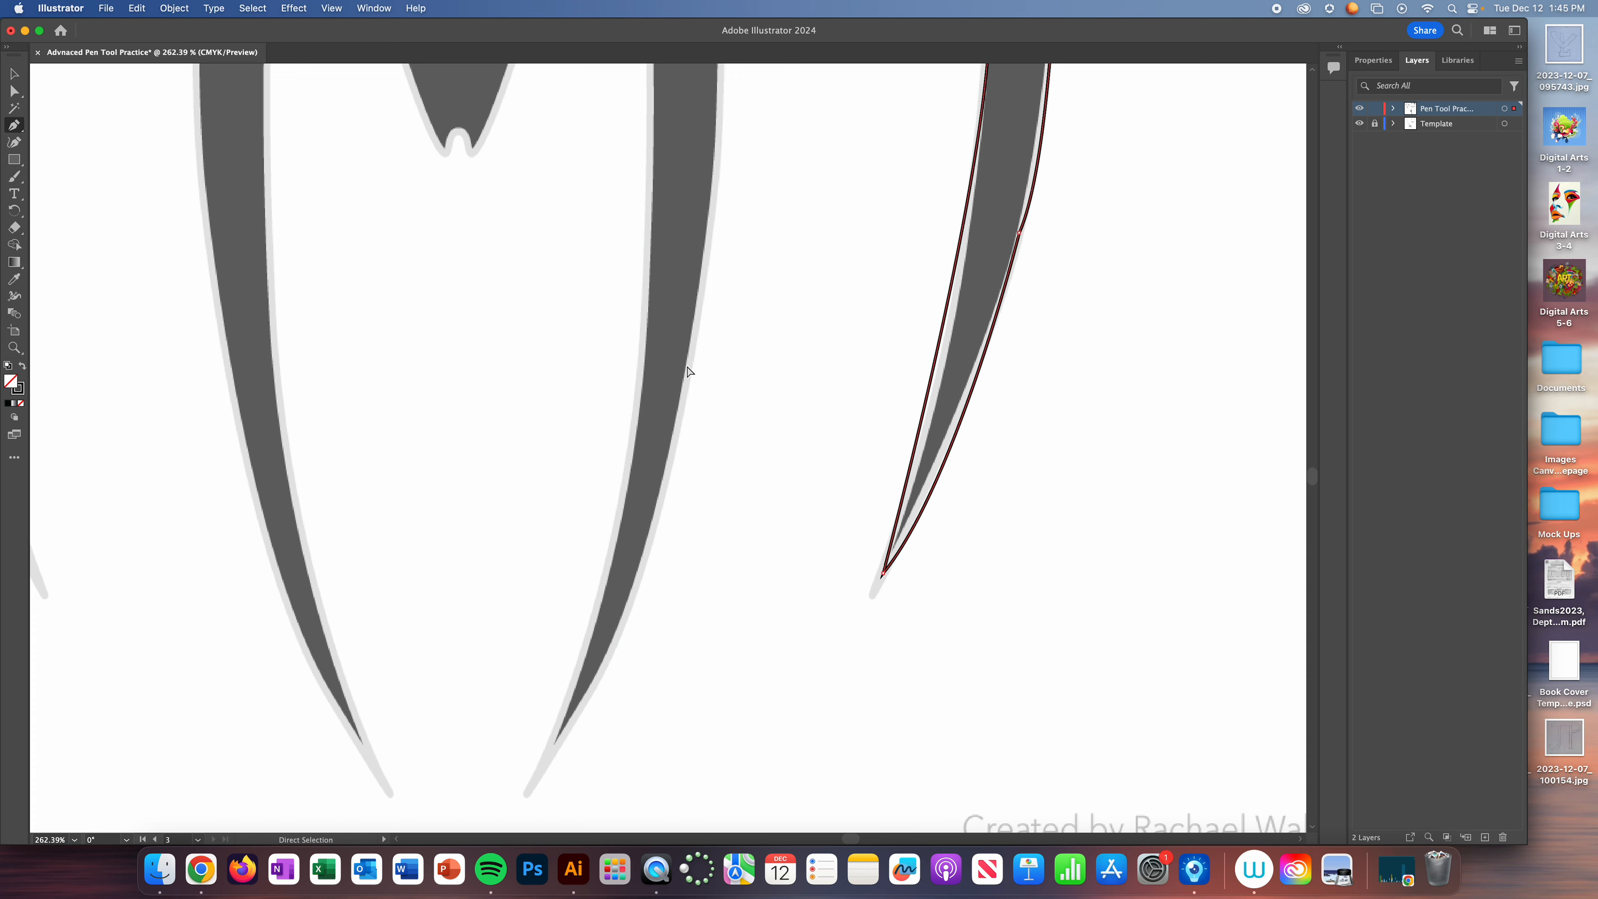
key("super+1")
left_click_drag(708, 556, 751, 356)
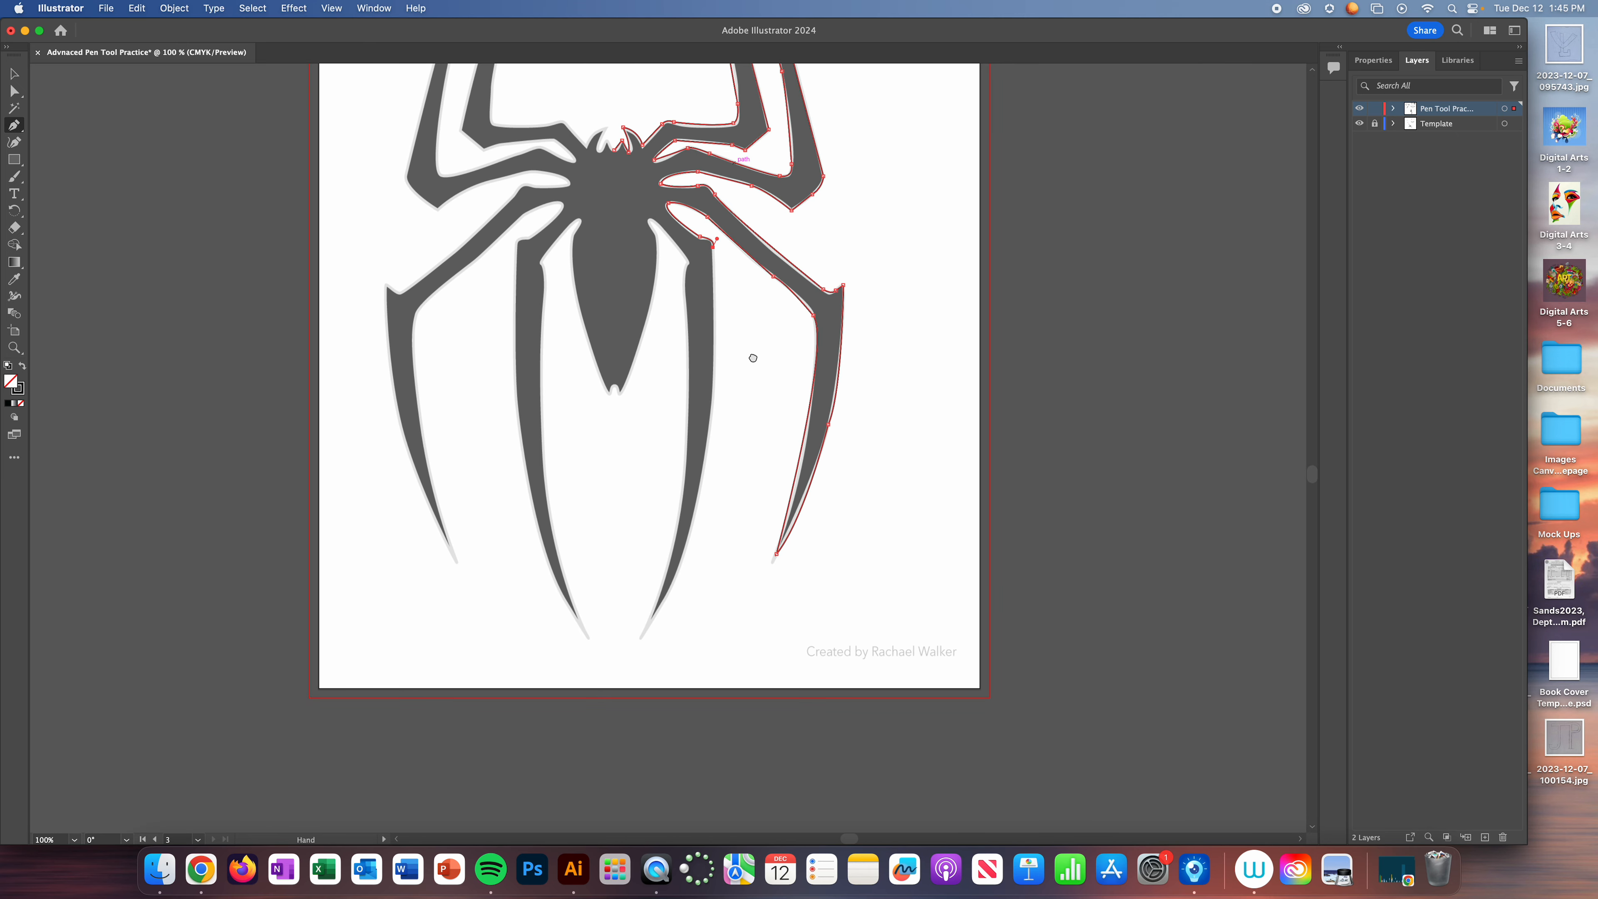
left_click(709, 437)
left_click_drag(701, 454, 695, 469)
left_click(708, 437)
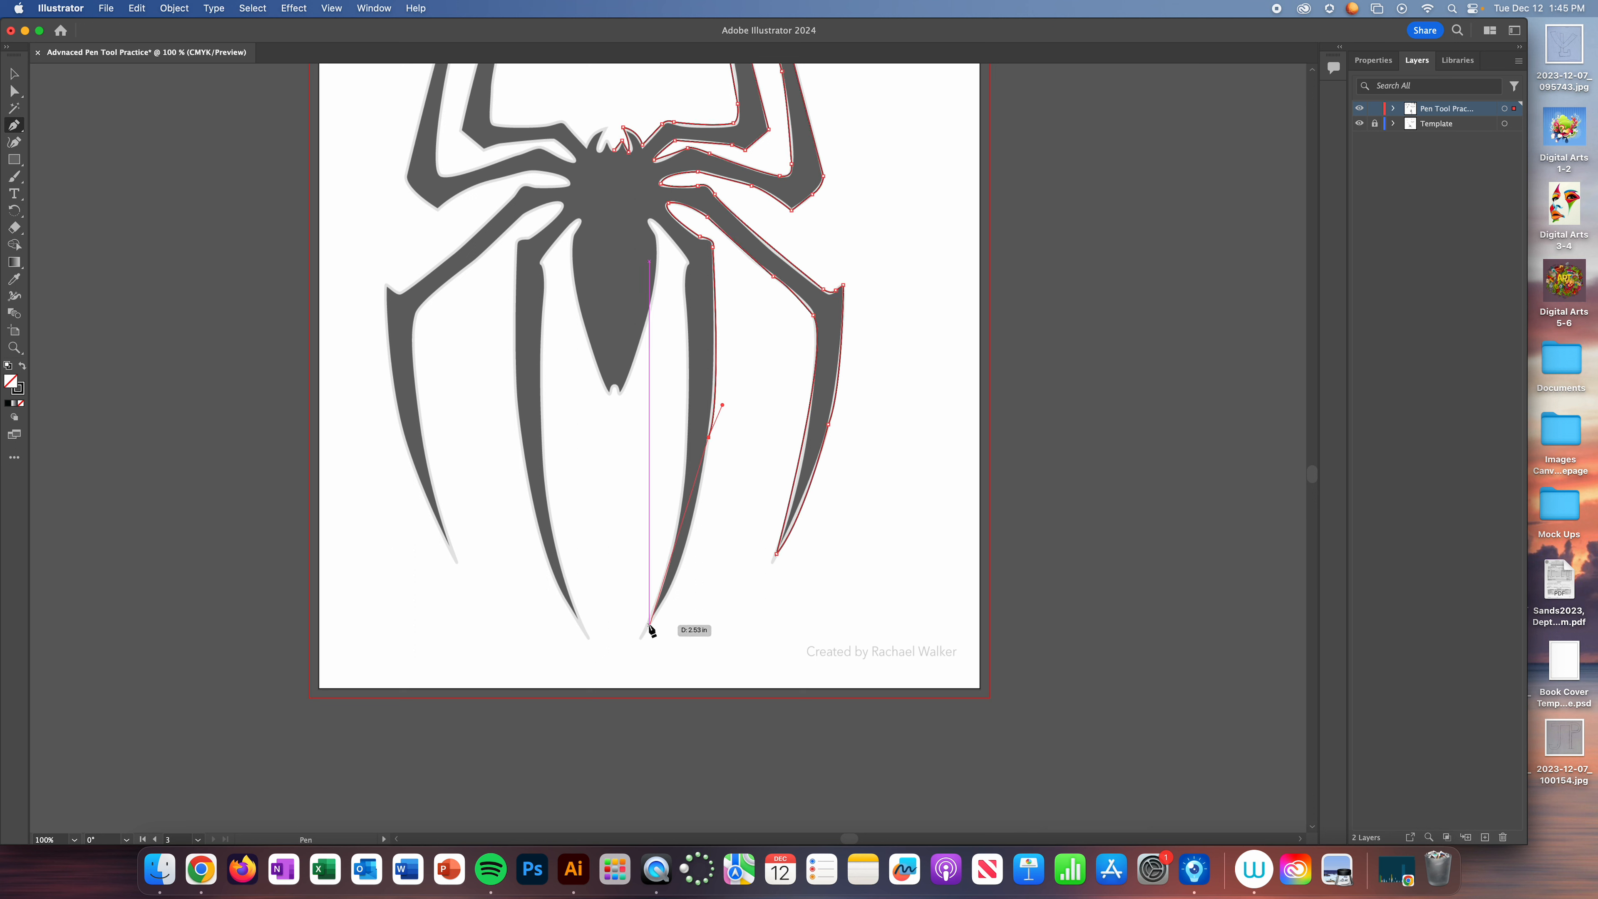
left_click_drag(650, 624, 610, 662)
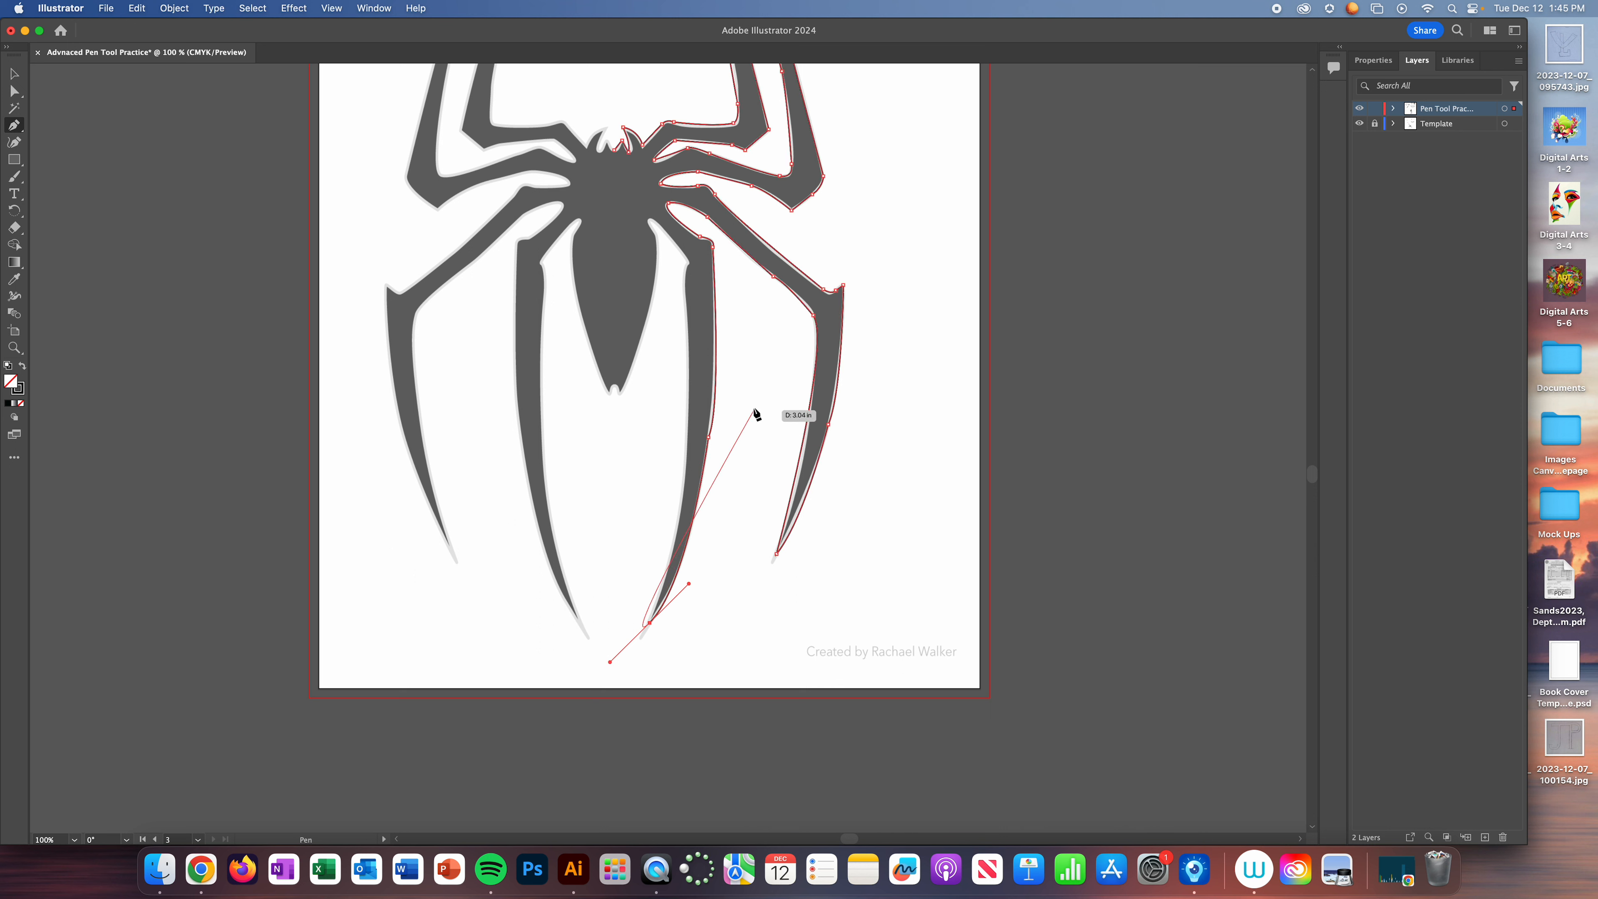
left_click(650, 624)
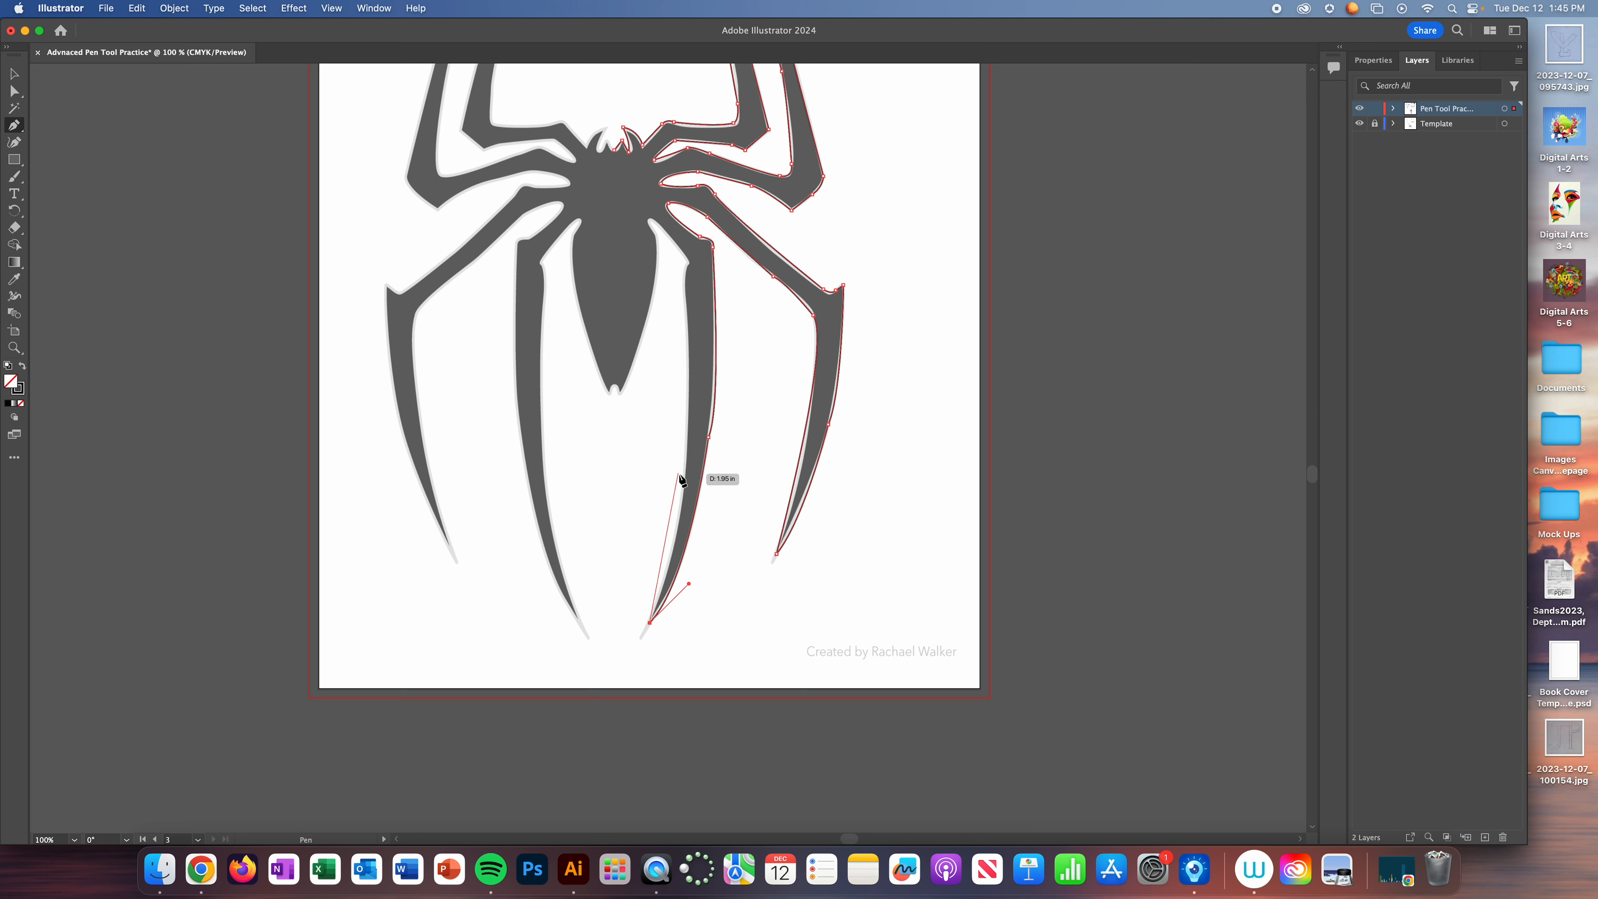
- Trace the inner lower-right leg's inner edge from the tip up to the small corner at its knee
left_click_drag(685, 483, 681, 458)
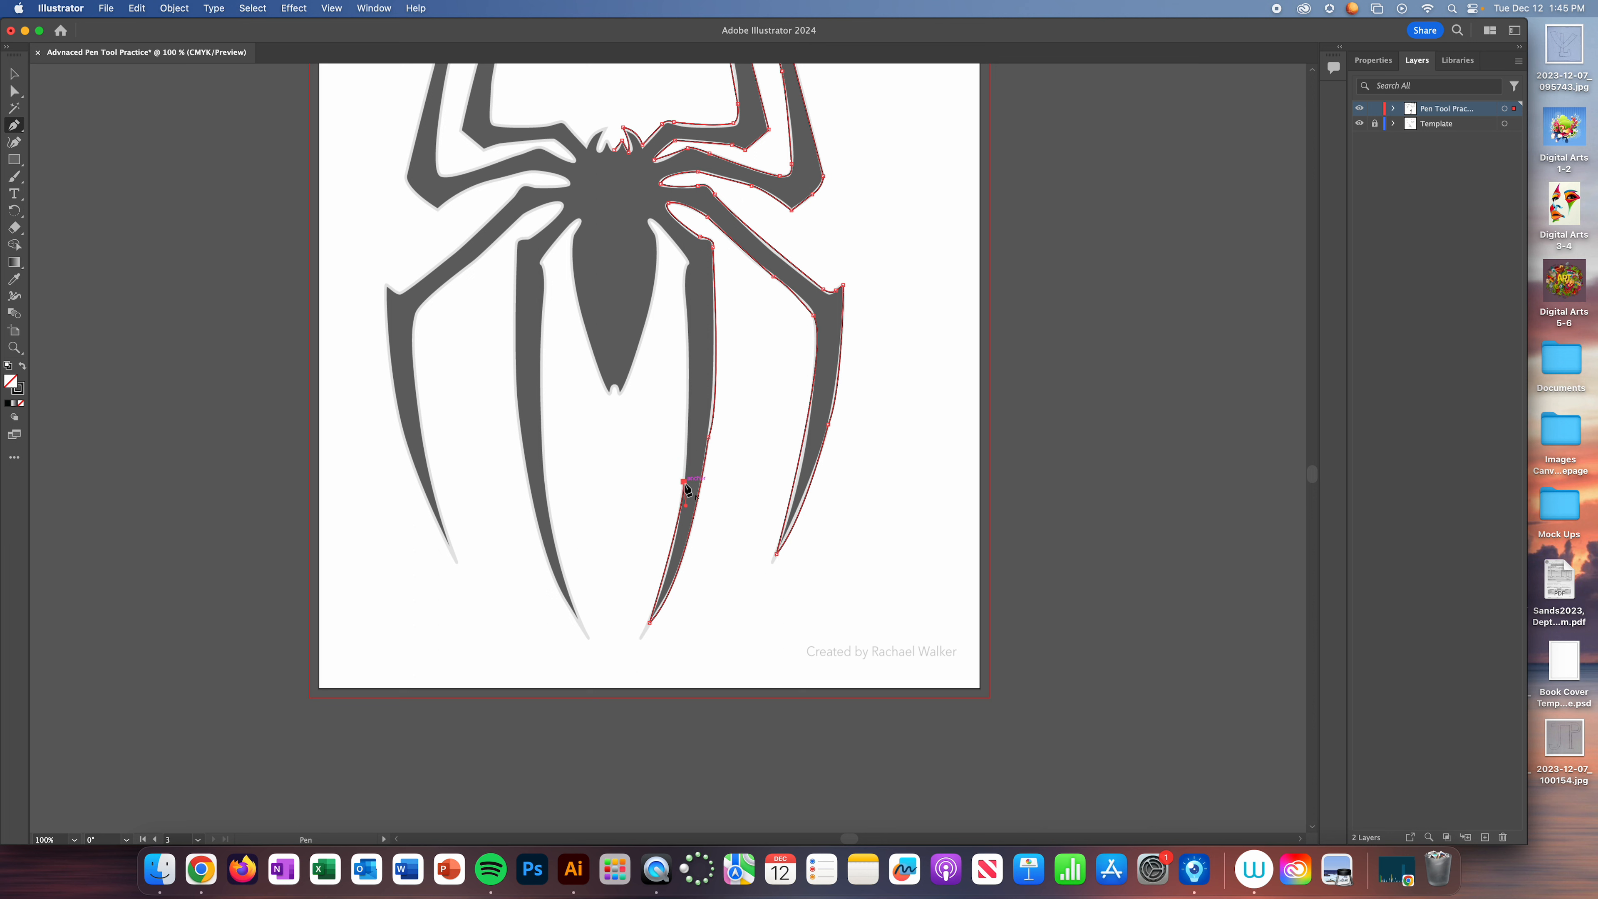
left_click_drag(684, 287, 675, 273)
left_click(685, 288)
left_click(690, 262)
left_click_drag(699, 256, 701, 256)
left_click(690, 260)
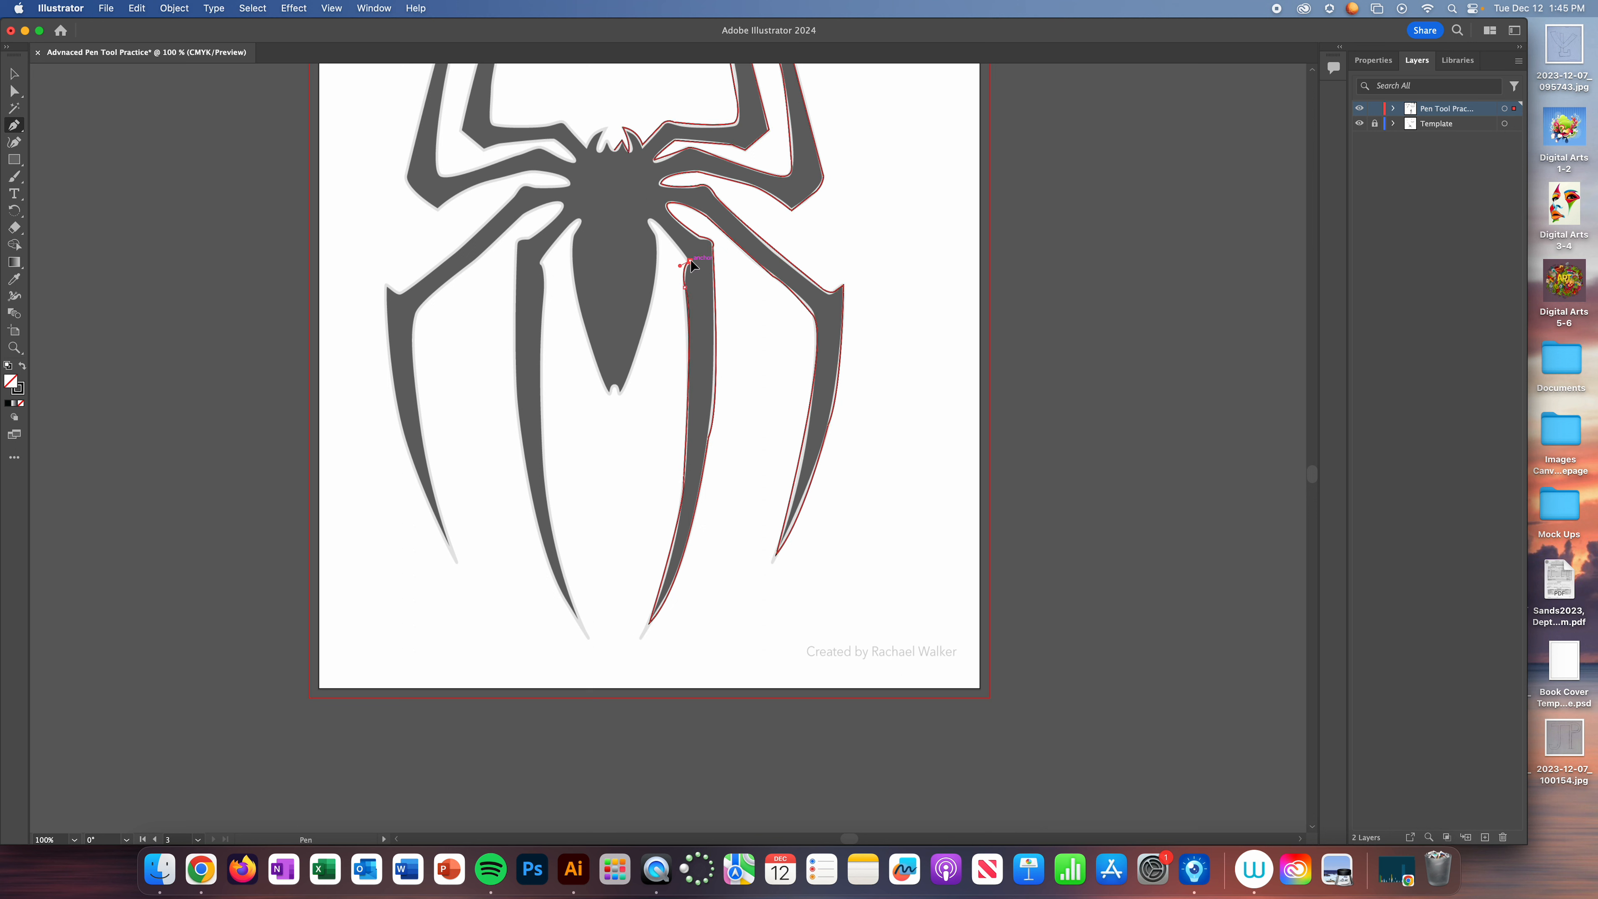
- Trace from the inner lower-right leg's knee up to the body and around the narrow gap's end onto the abdomen
left_click(660, 227)
left_click(651, 221)
left_click_drag(644, 221, 644, 221)
left_click(650, 220)
left_click(656, 234)
left_click_drag(668, 252, 665, 248)
- Trace the abdomen's right edge down to its bottom point and across the small notch, using an extra anchor midway along the edge
left_click_drag(621, 394, 585, 448)
key("super+z")
left_click(648, 325, "super")
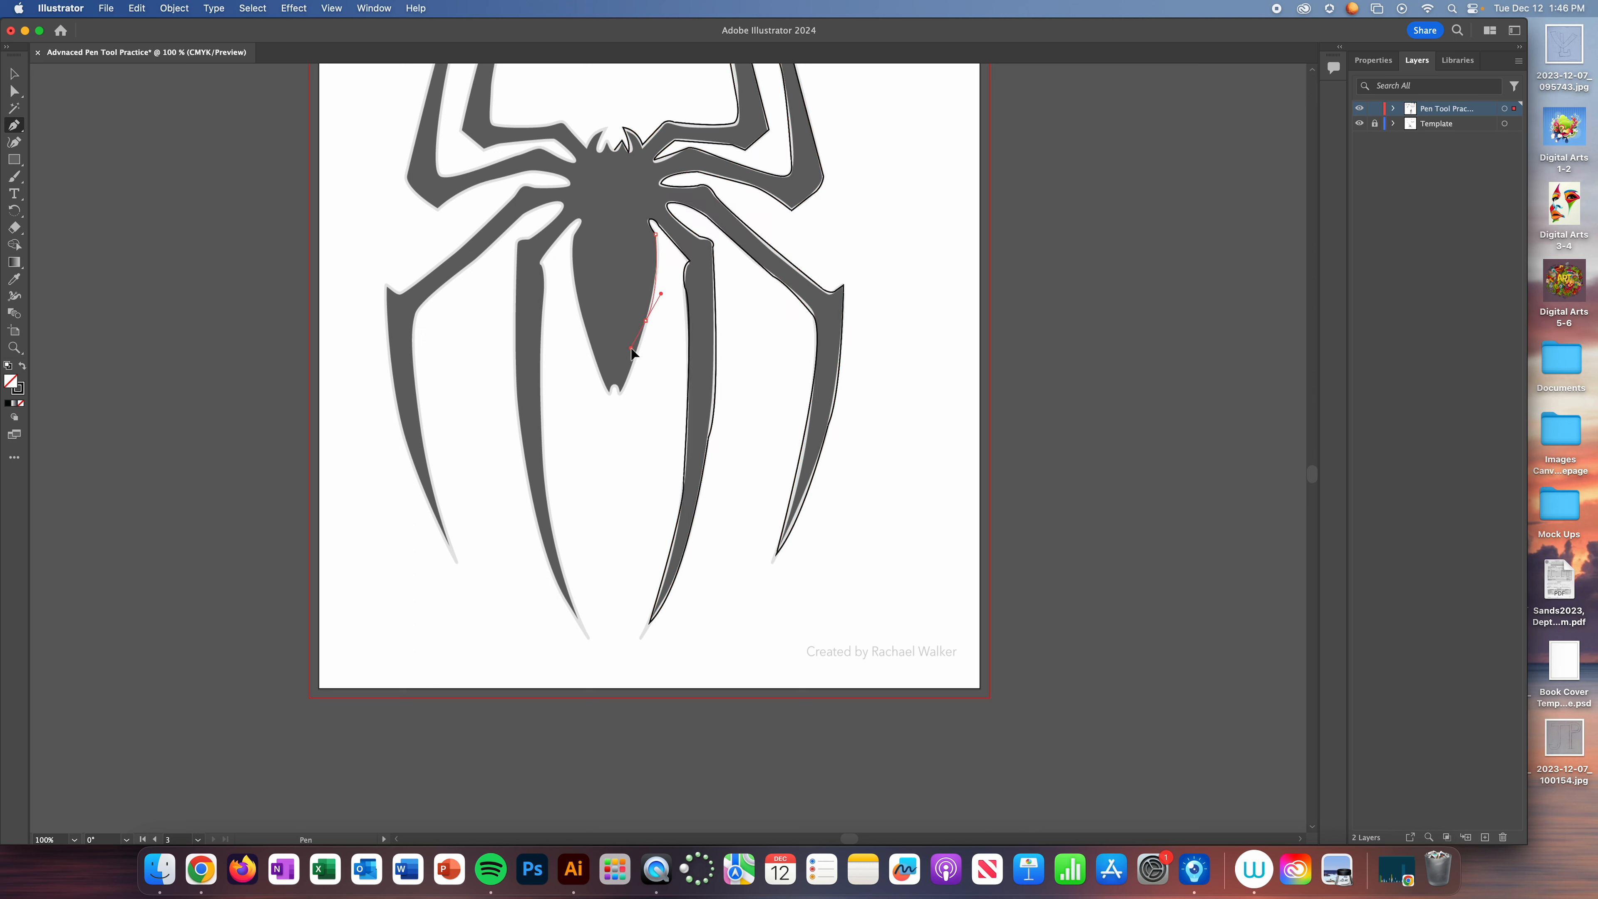
key("super+z")
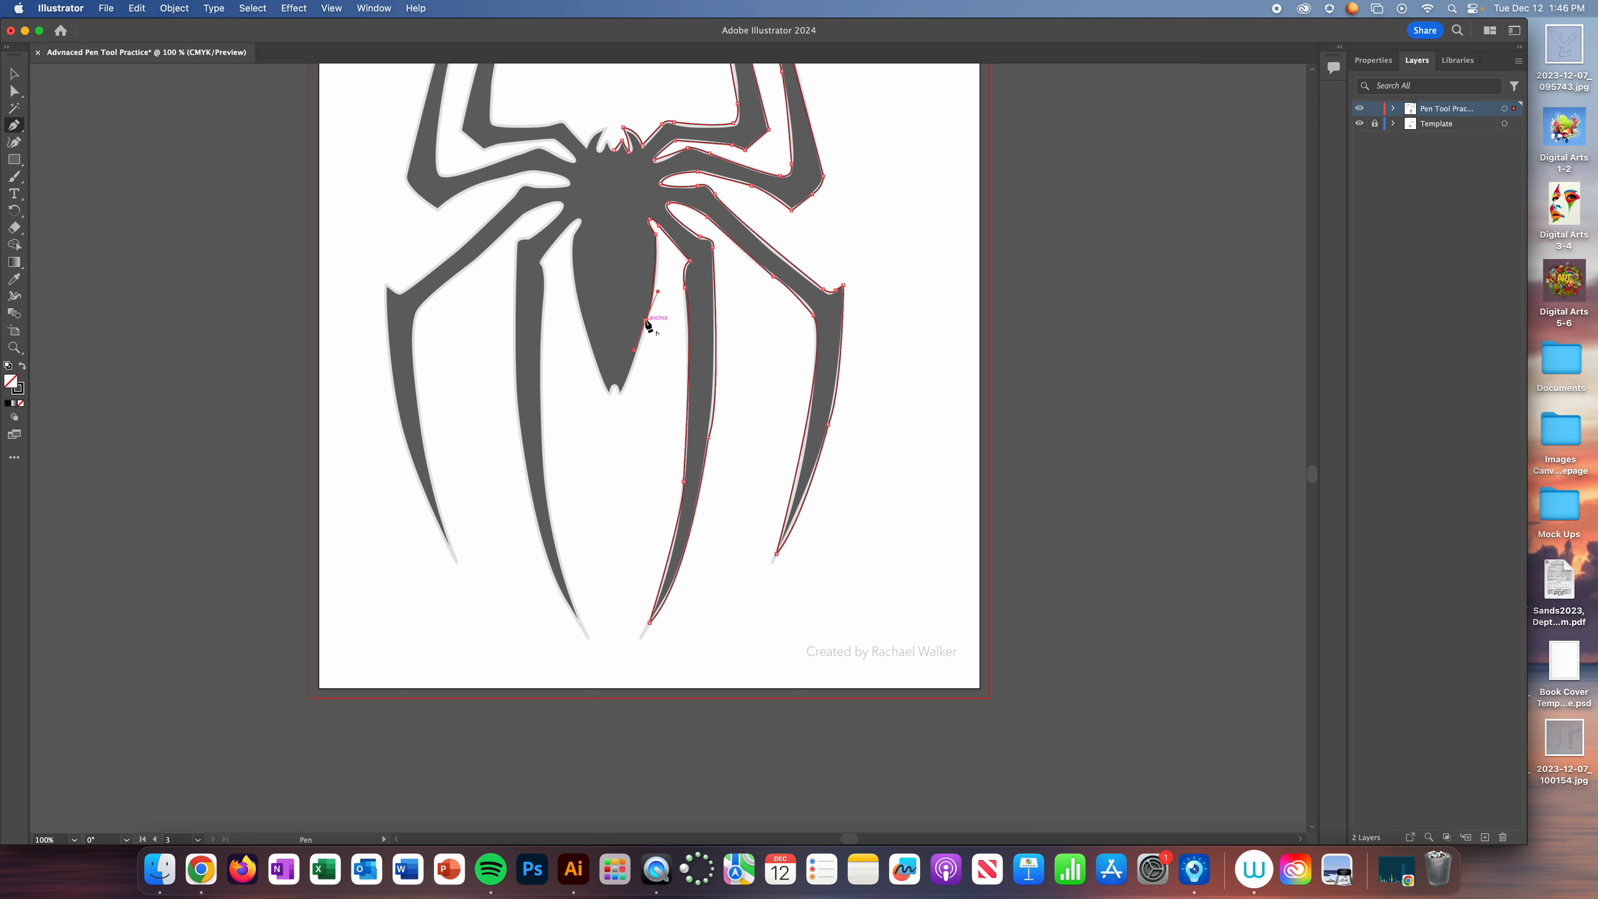
left_click(620, 392)
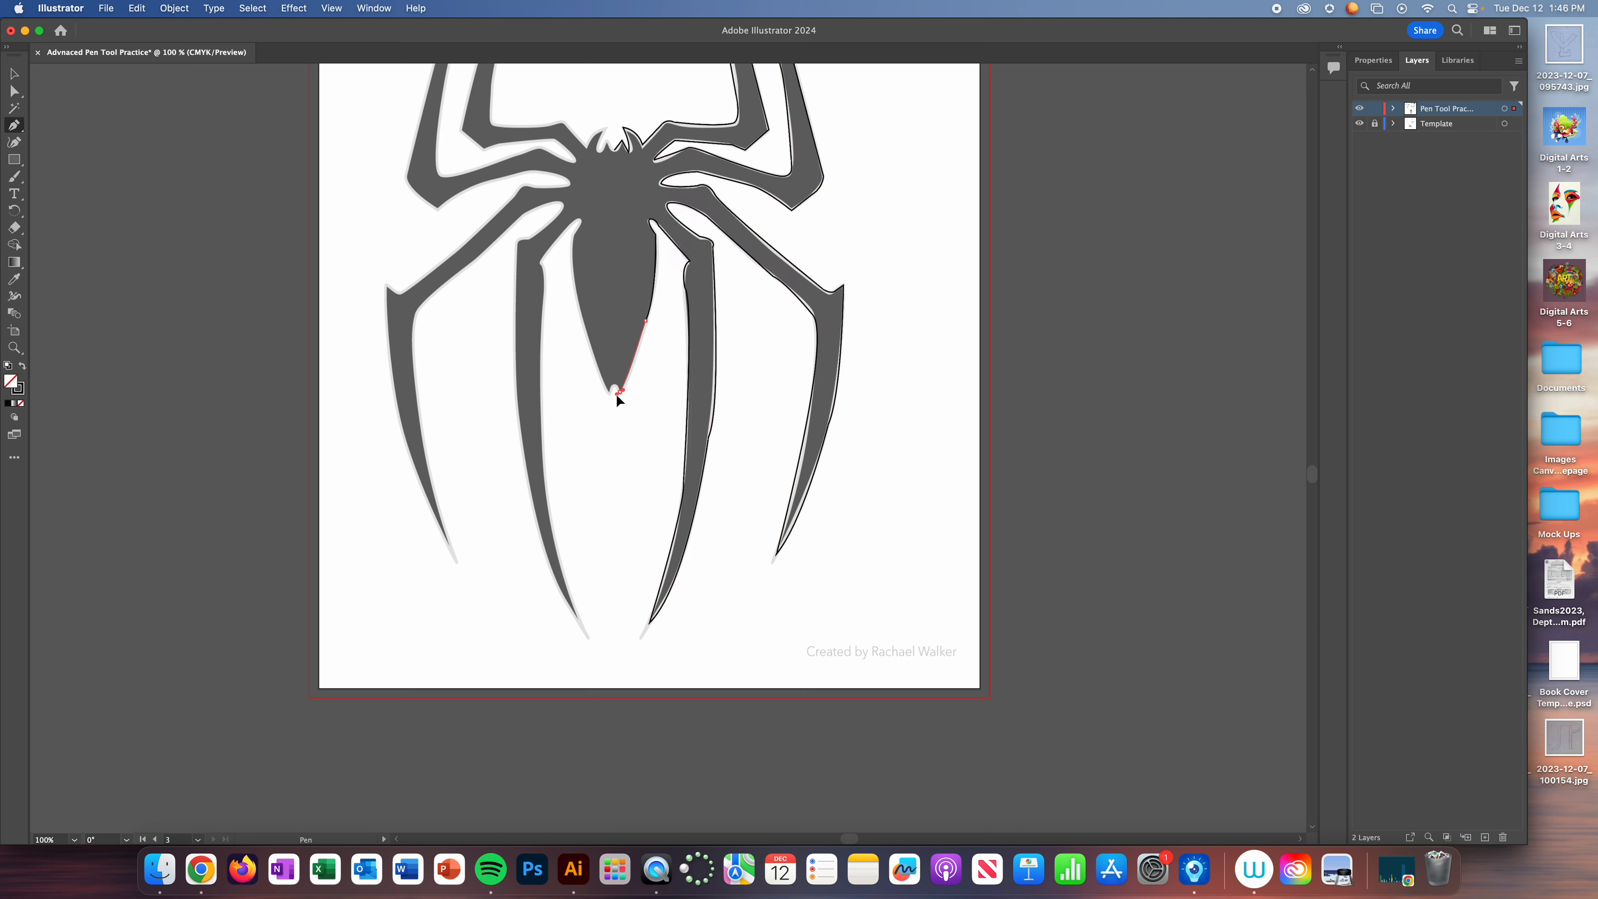
left_click_drag(612, 398, 611, 398)
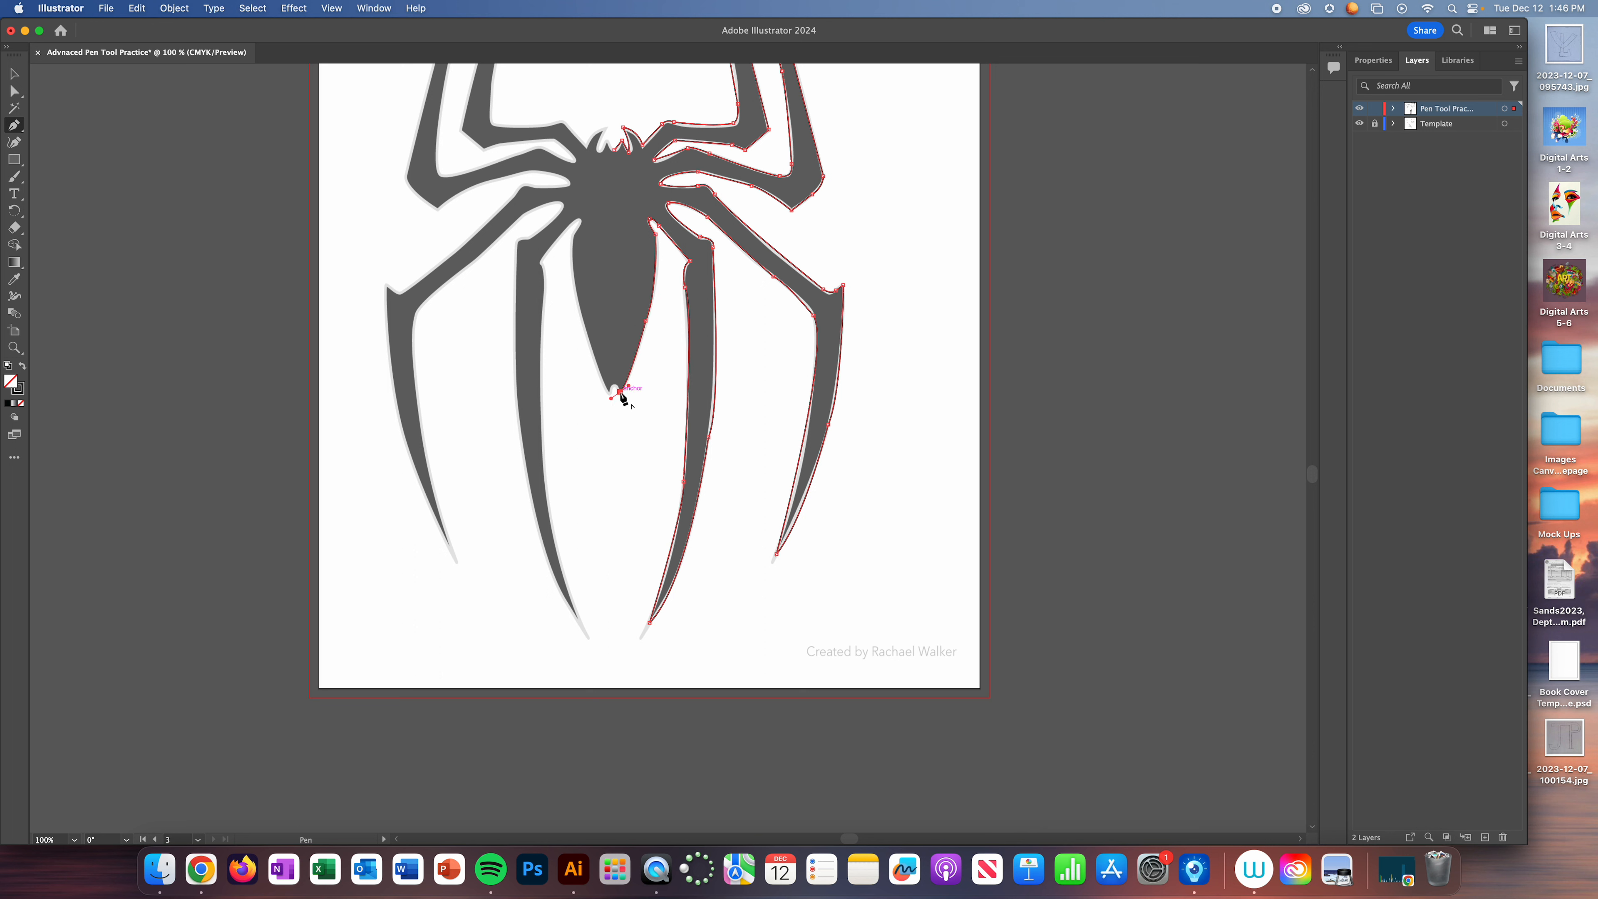
left_click(609, 389)
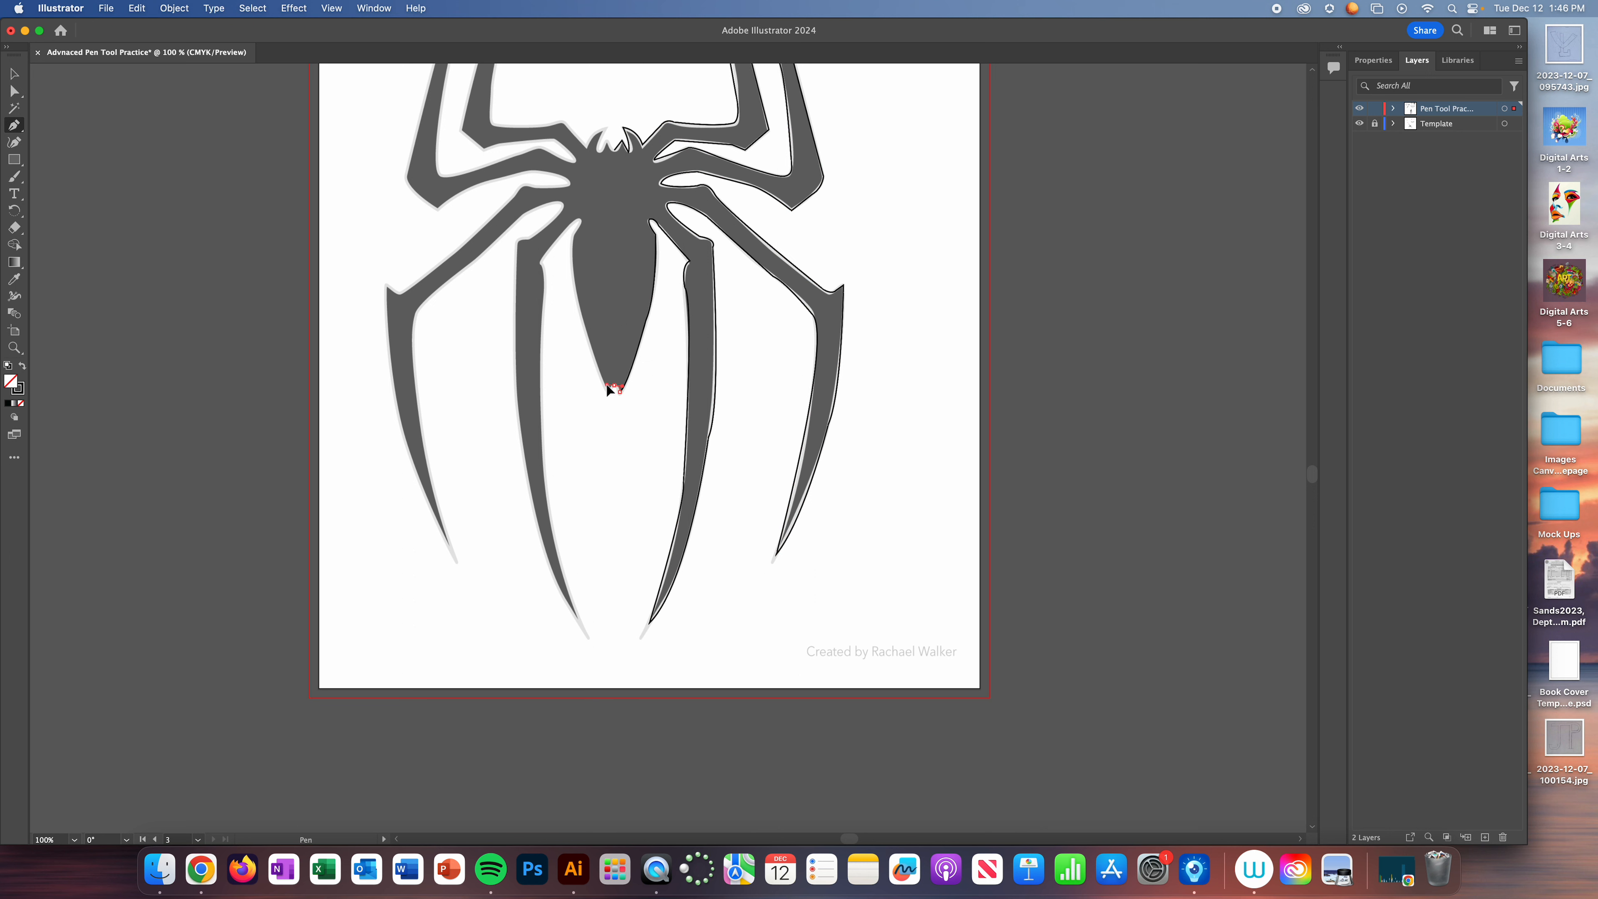
left_click(623, 386)
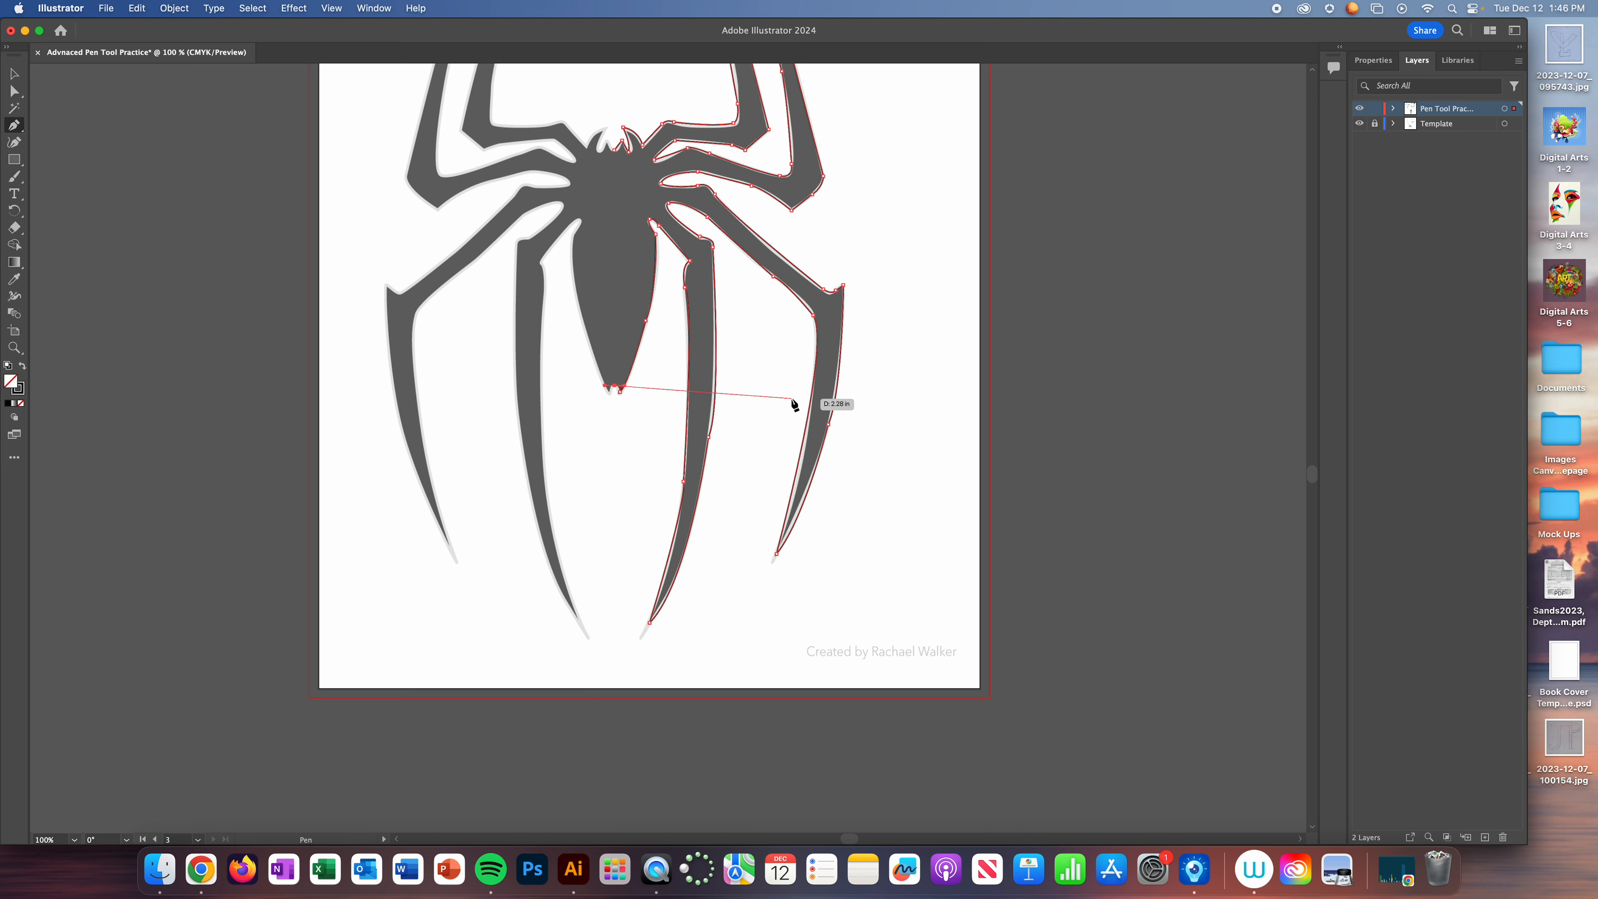
- Refine the outer-edge curves of the two upper-right legs with the Direct Selection tool
scroll(794, 405, "up", 3)
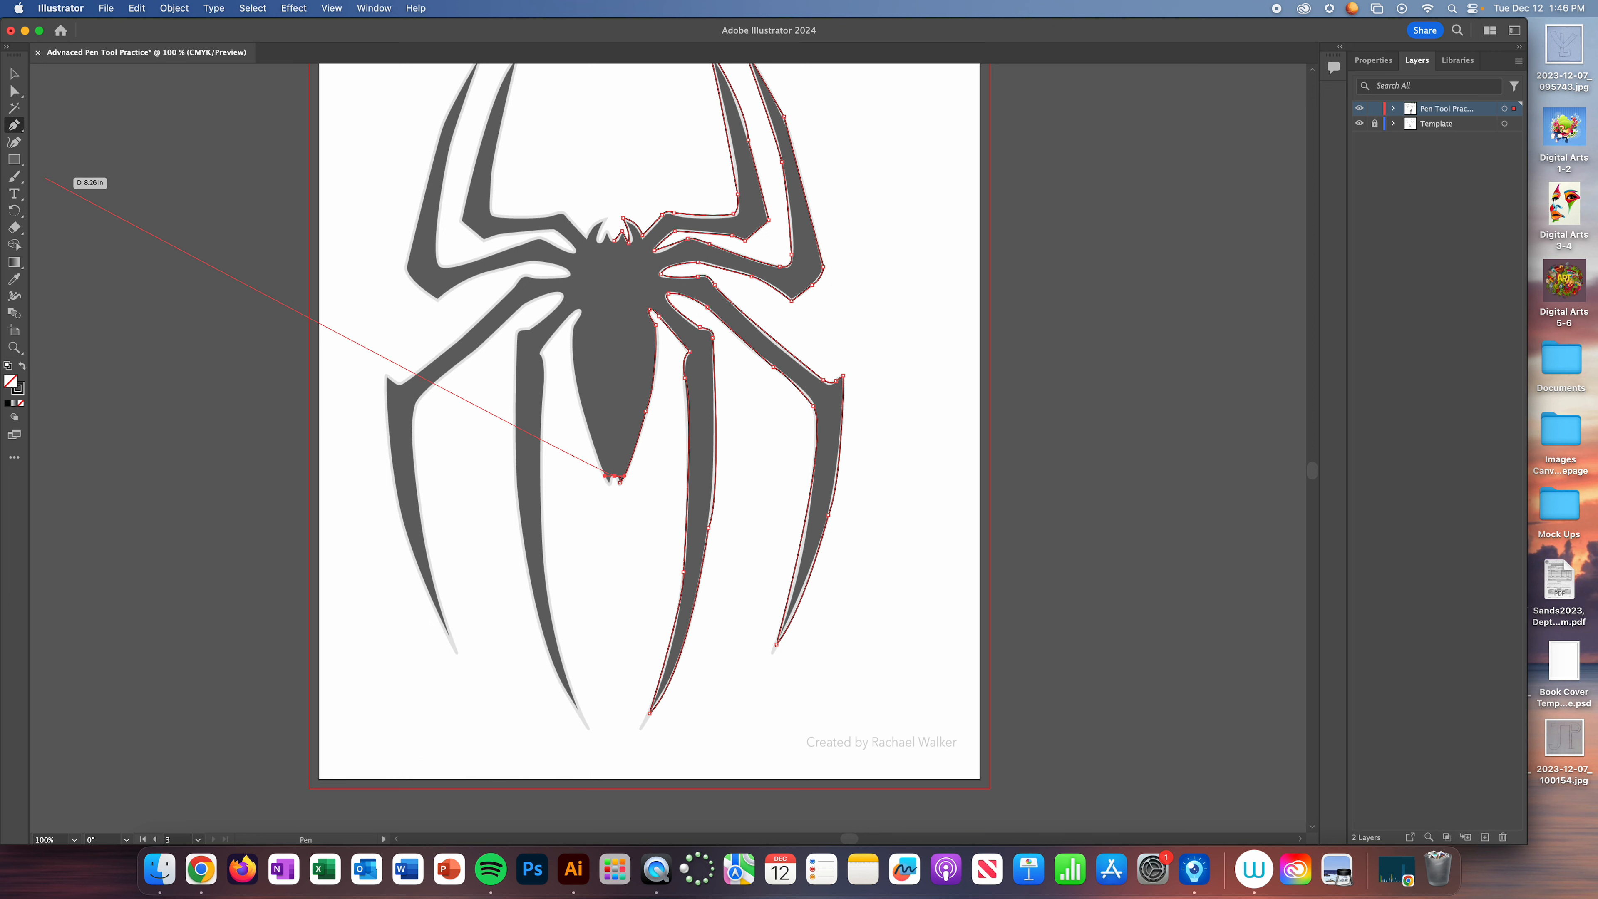
left_click(15, 92)
scroll(794, 214, "up", 10)
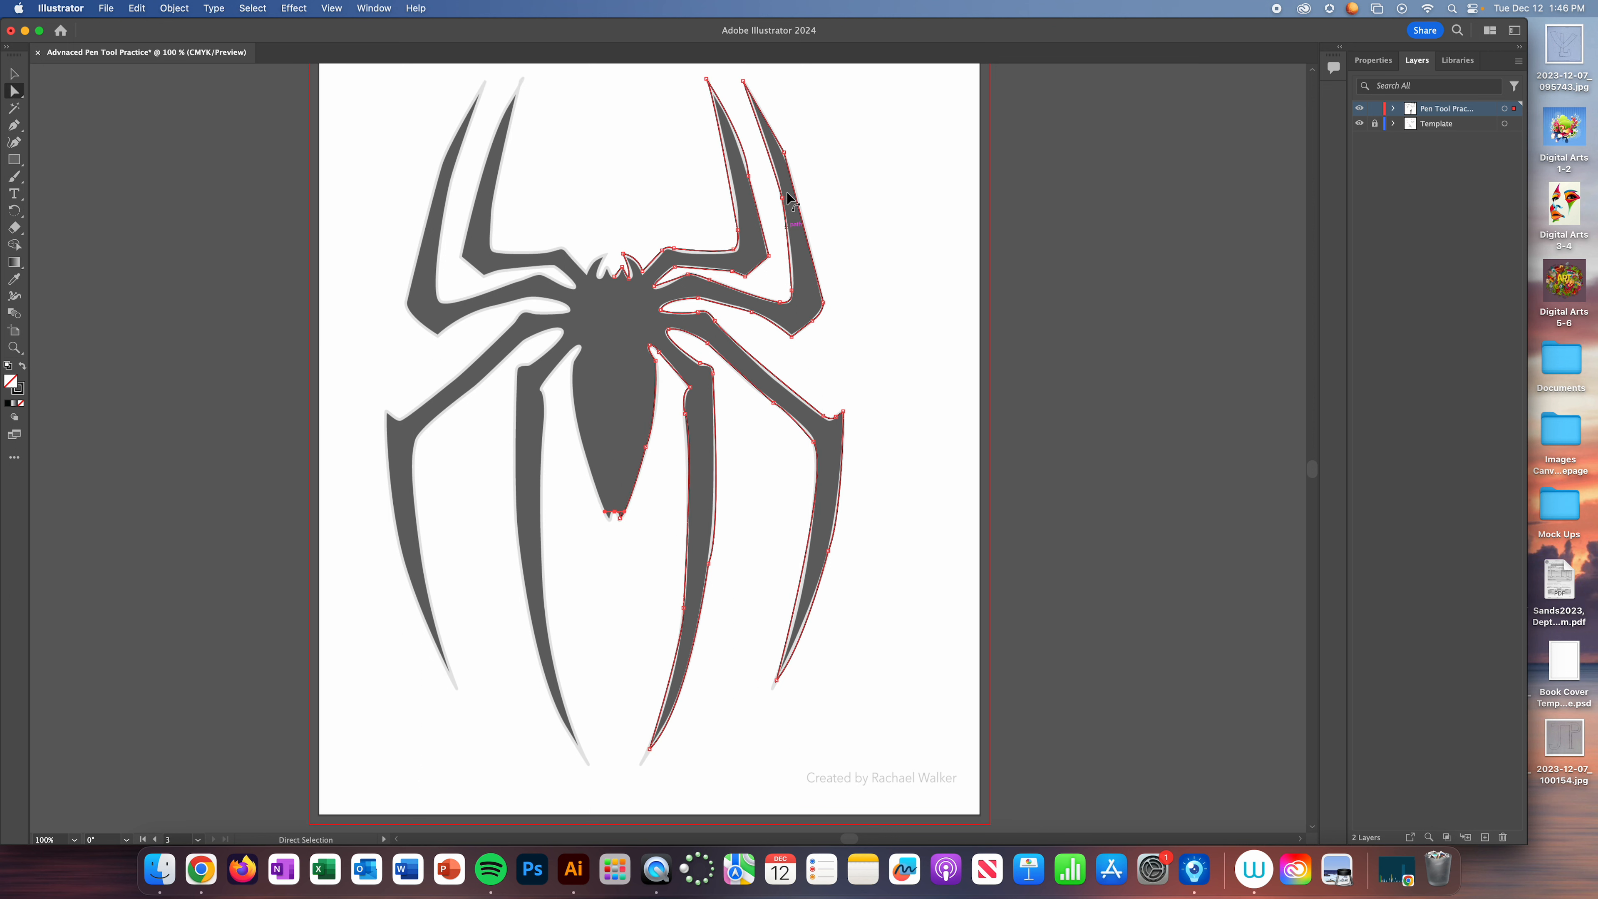
scroll(780, 381, "down", 3)
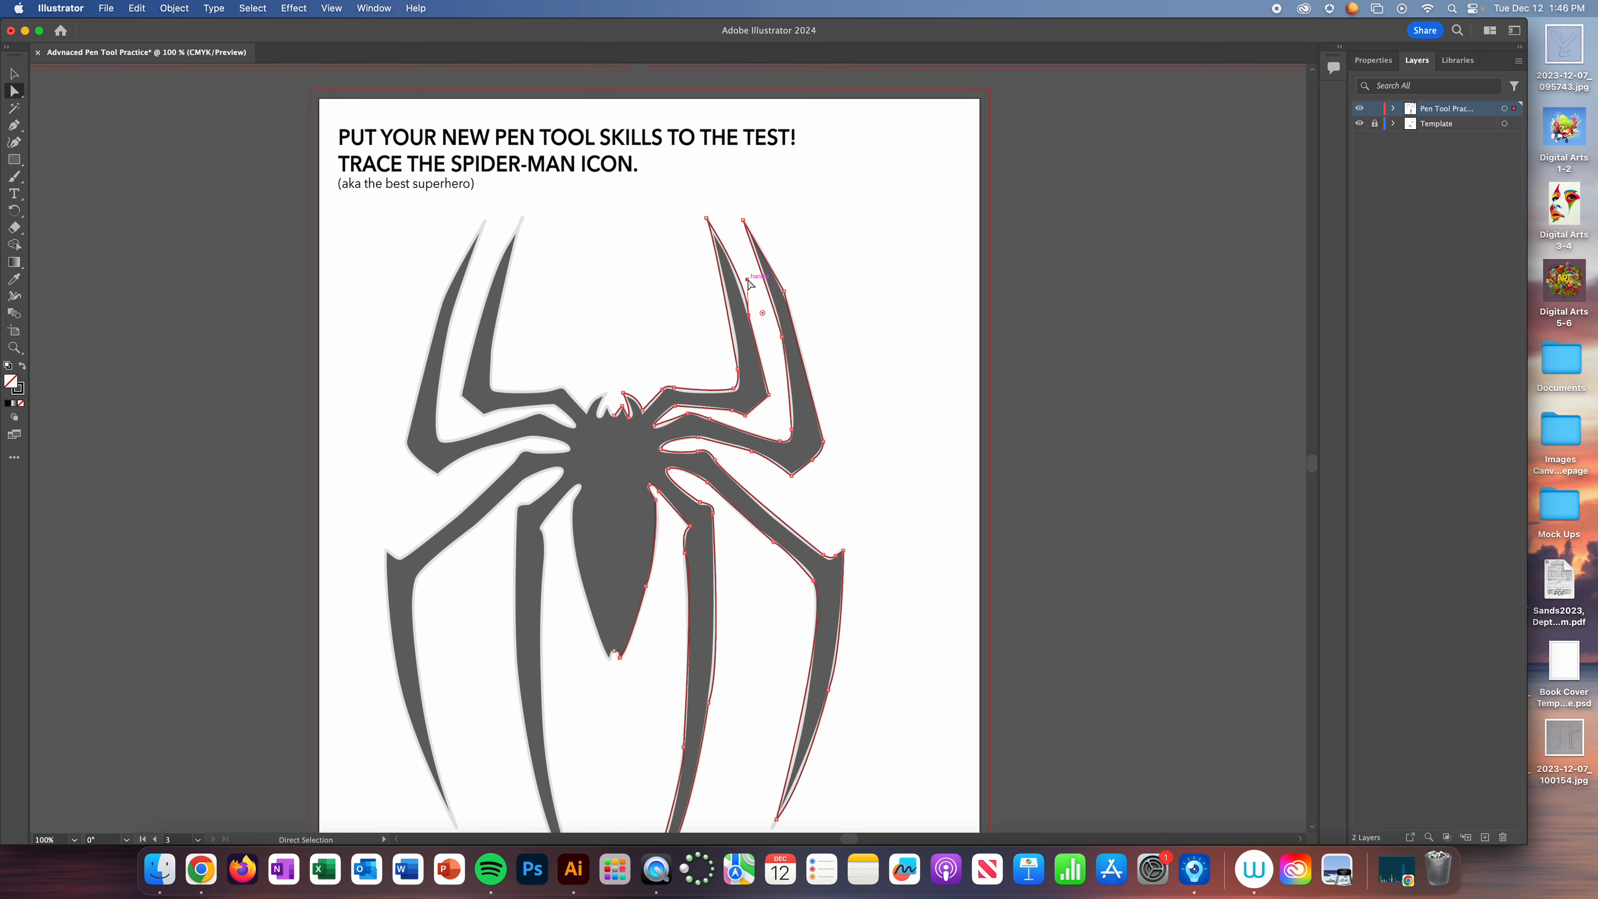
left_click_drag(748, 280, 743, 279)
left_click_drag(743, 279, 744, 275)
left_click_drag(785, 296, 785, 297)
- Adjust the path at the inner lower-right leg's knee and along both edges of the outer lower-right leg to fit the template
scroll(881, 522, "down", 5)
mouse_move(681, 403)
left_mouse_down()
mouse_move(689, 424)
mouse_move(685, 388)
left_mouse_up()
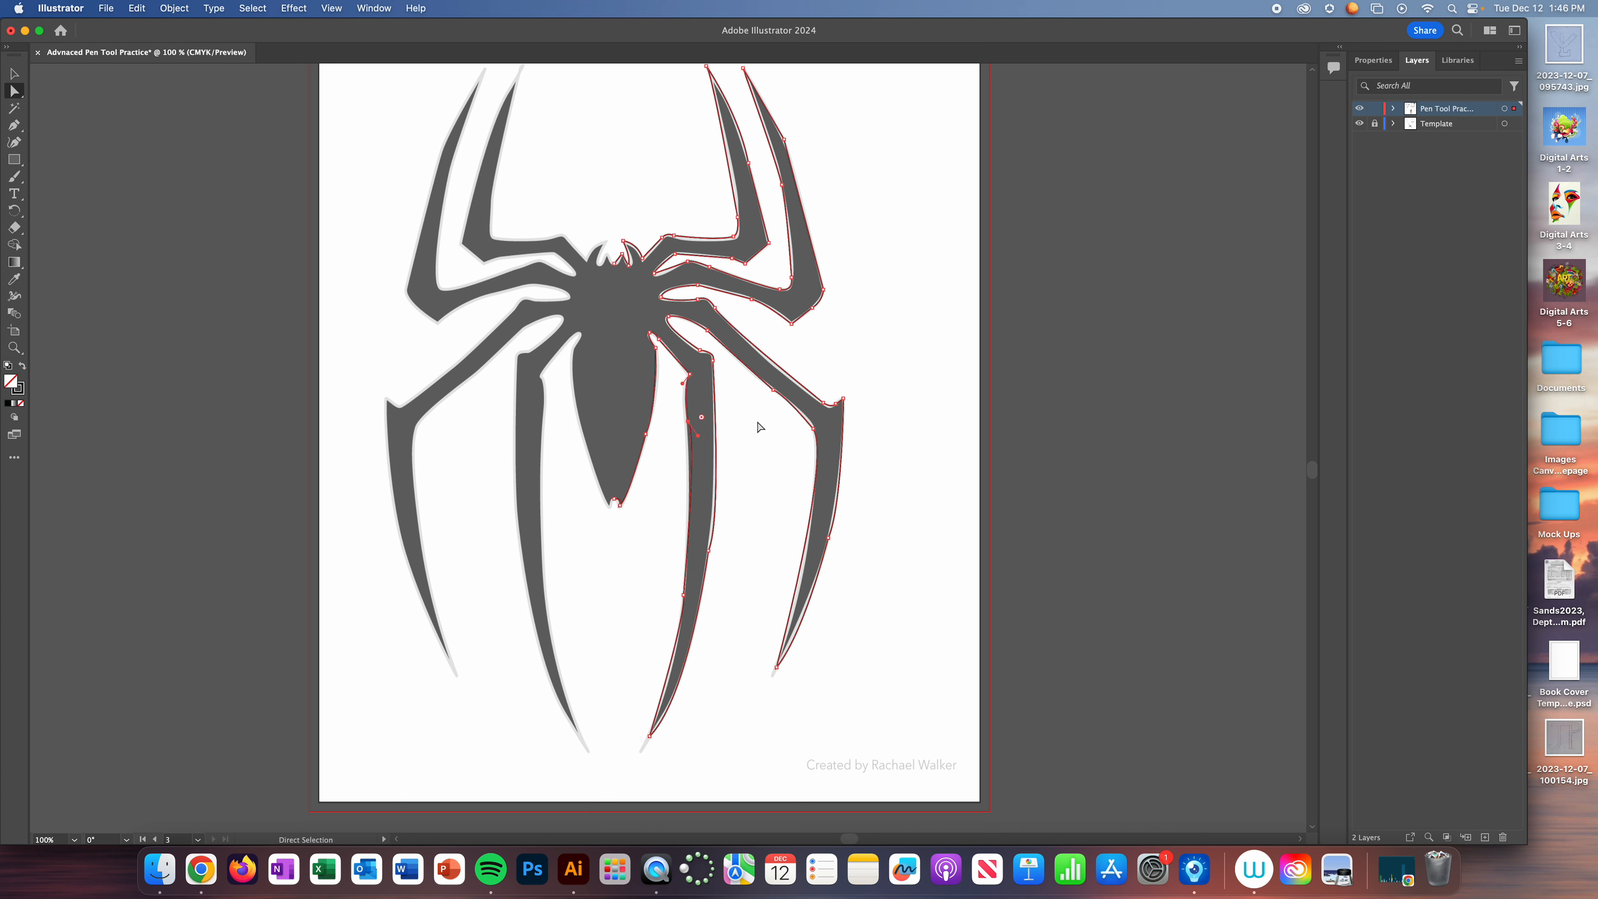
left_click(815, 431)
left_click_drag(834, 464, 832, 471)
left_click_drag(833, 467, 832, 468)
left_click_drag(787, 396, 803, 417)
mouse_move(829, 539)
left_mouse_down()
mouse_move(843, 509)
mouse_move(828, 560)
left_mouse_up()
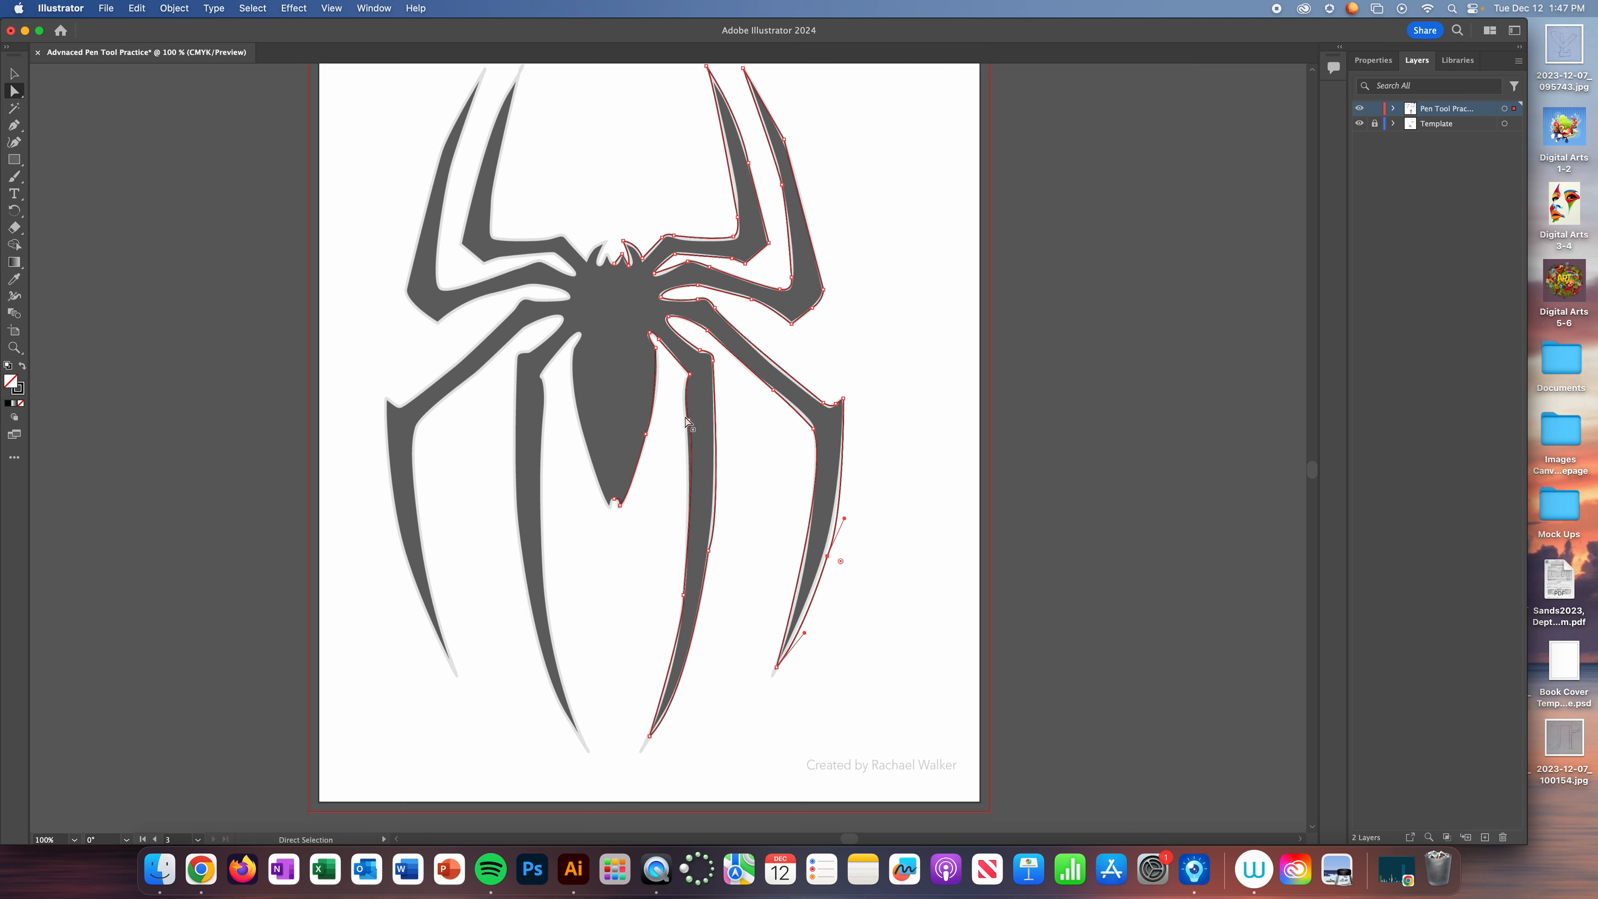
- Nudge the path at the outer upper-right leg's rounded knee to fit the template
scroll(669, 347, "up", 5)
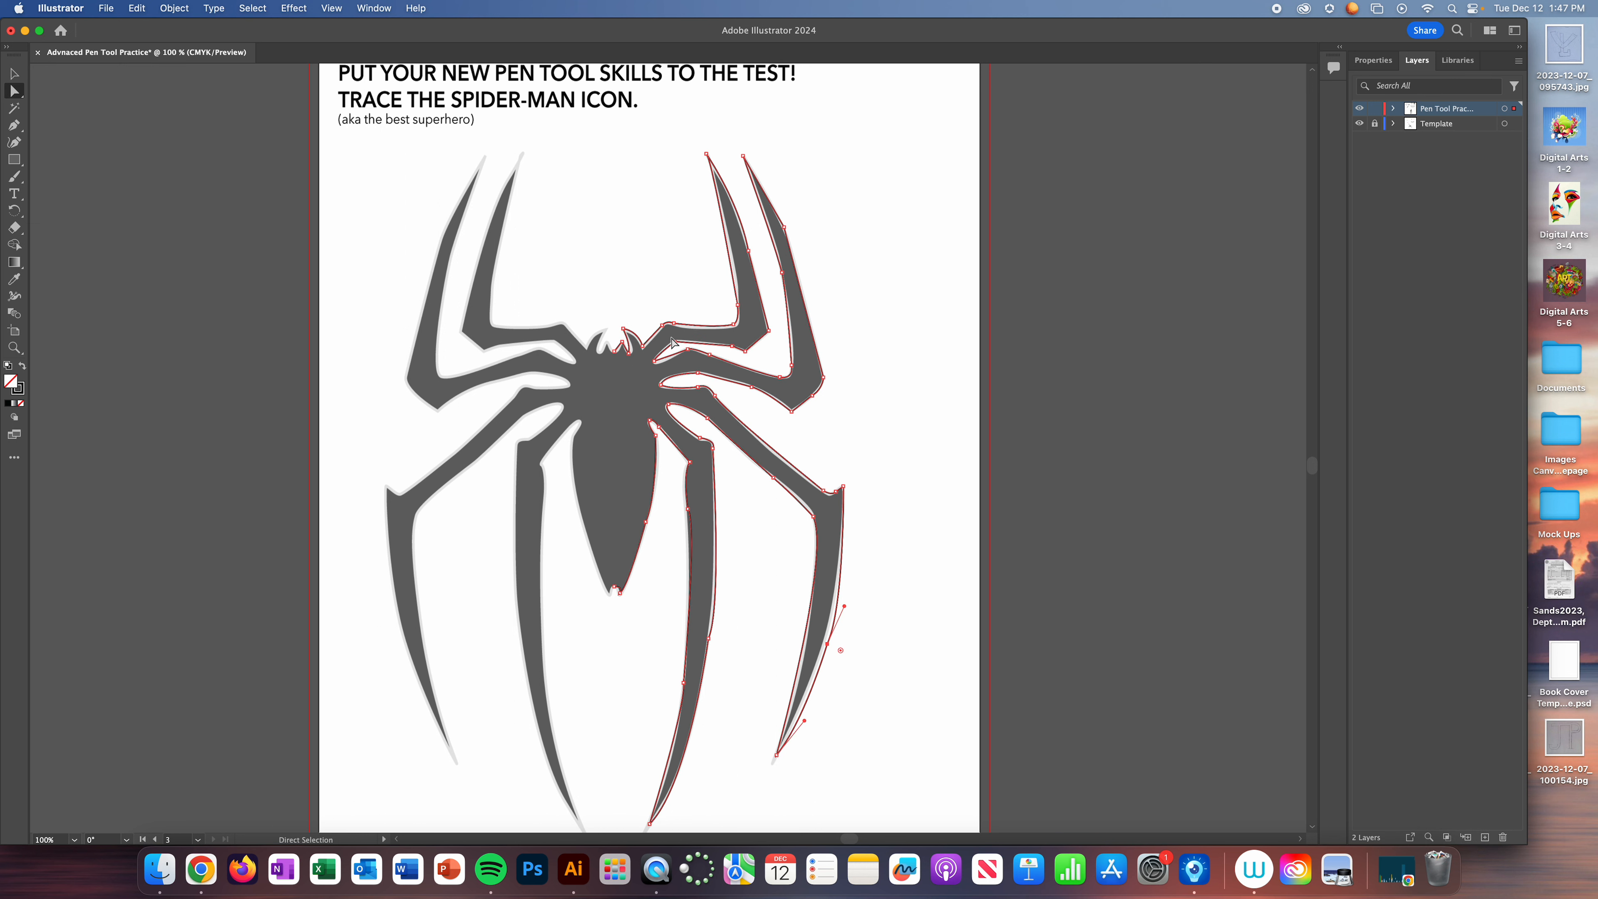
scroll(790, 236, "up", 7)
mouse_move(816, 514)
left_mouse_down()
mouse_move(806, 522)
mouse_move(819, 512)
left_mouse_up()
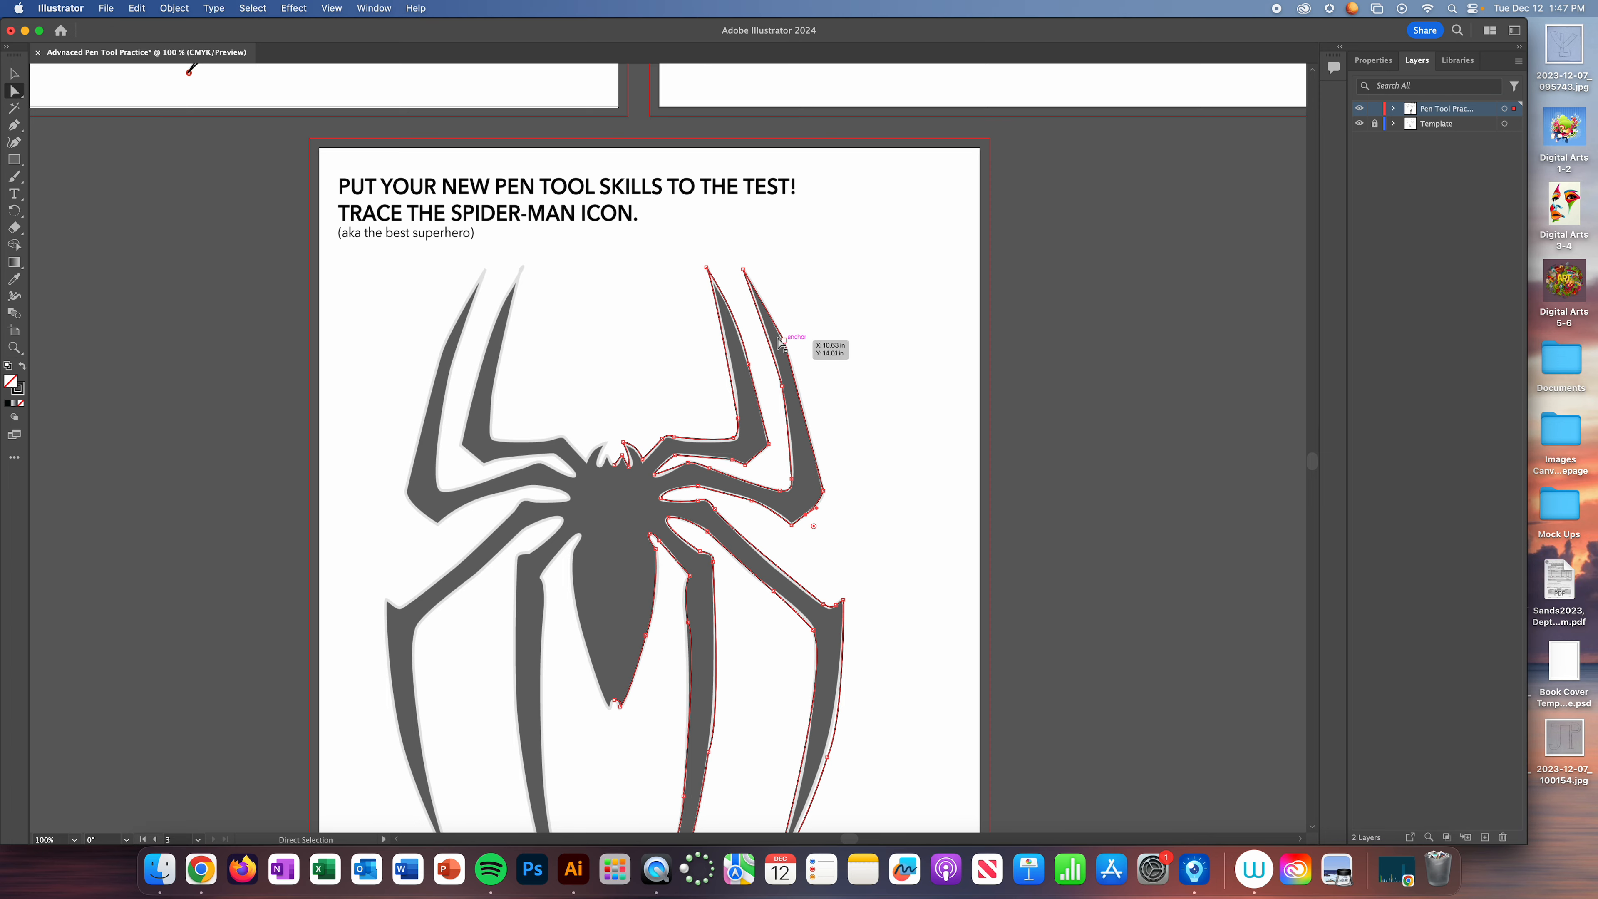
- Delete the anchor at the bend in the outer edge of the outer upper-right leg, removing that edge's segments
left_click(14, 347)
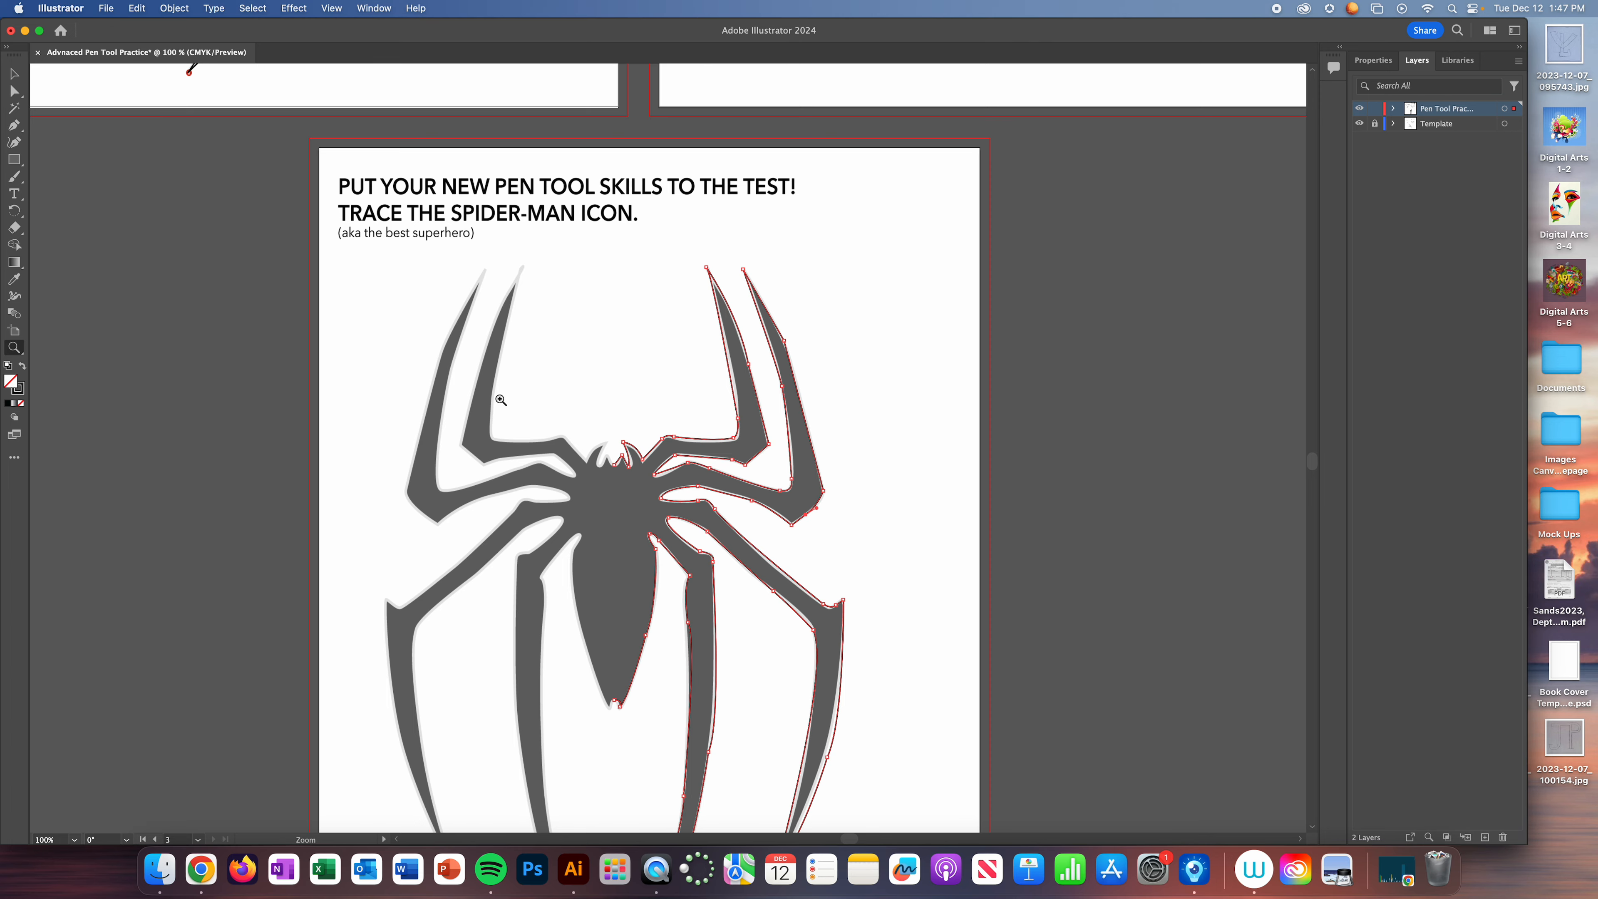
left_click_drag(788, 355, 1082, 575)
left_click(14, 91)
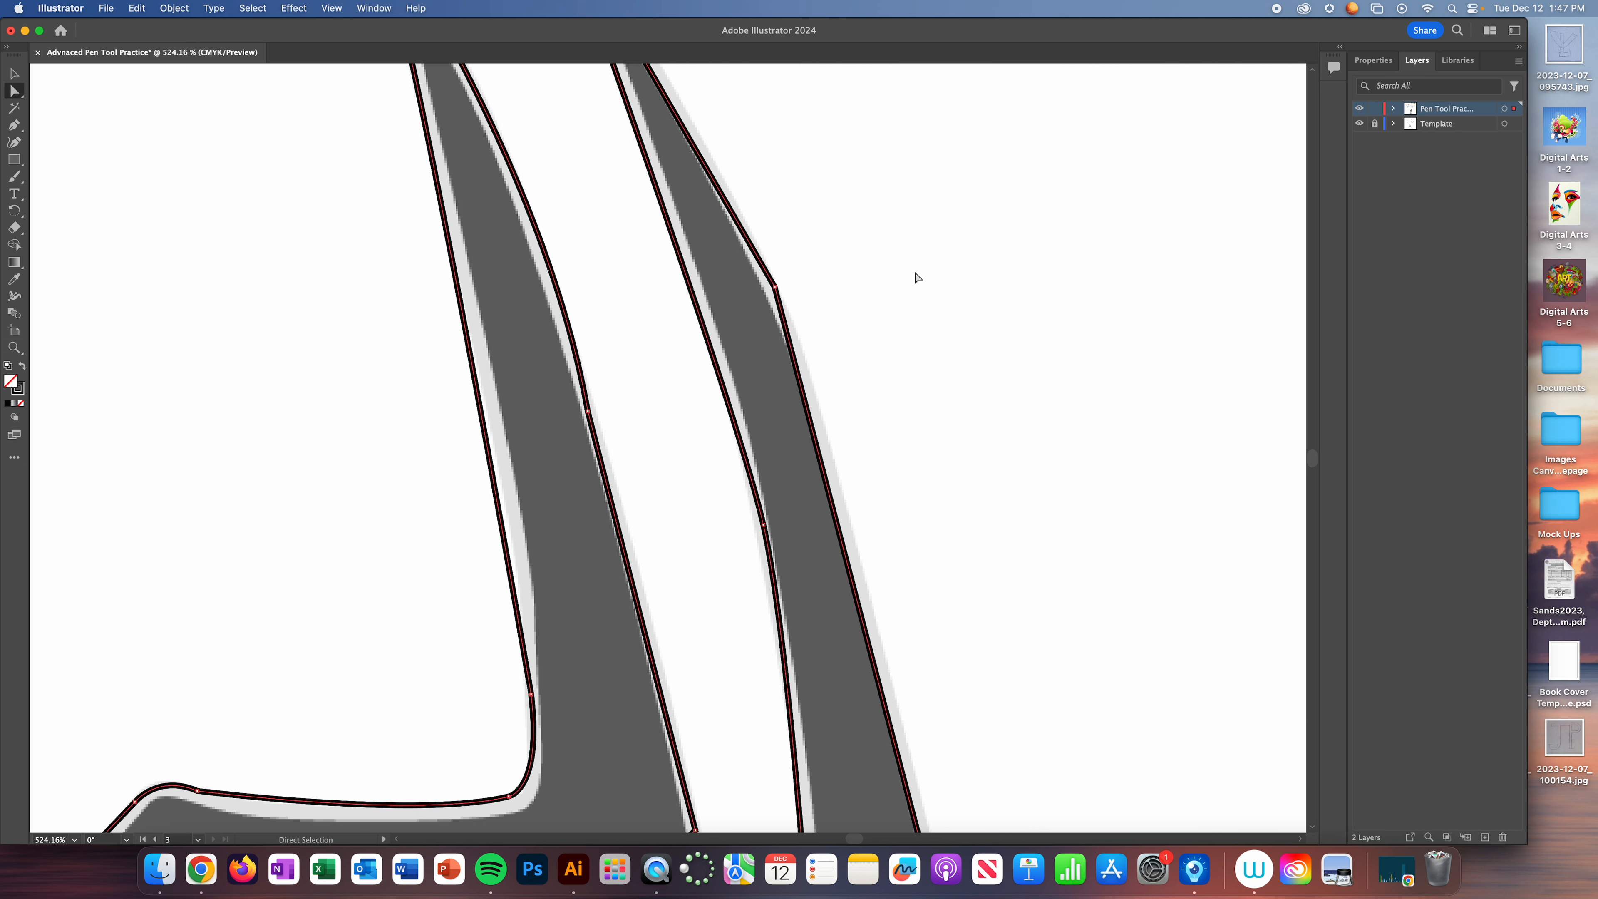
left_click(774, 288)
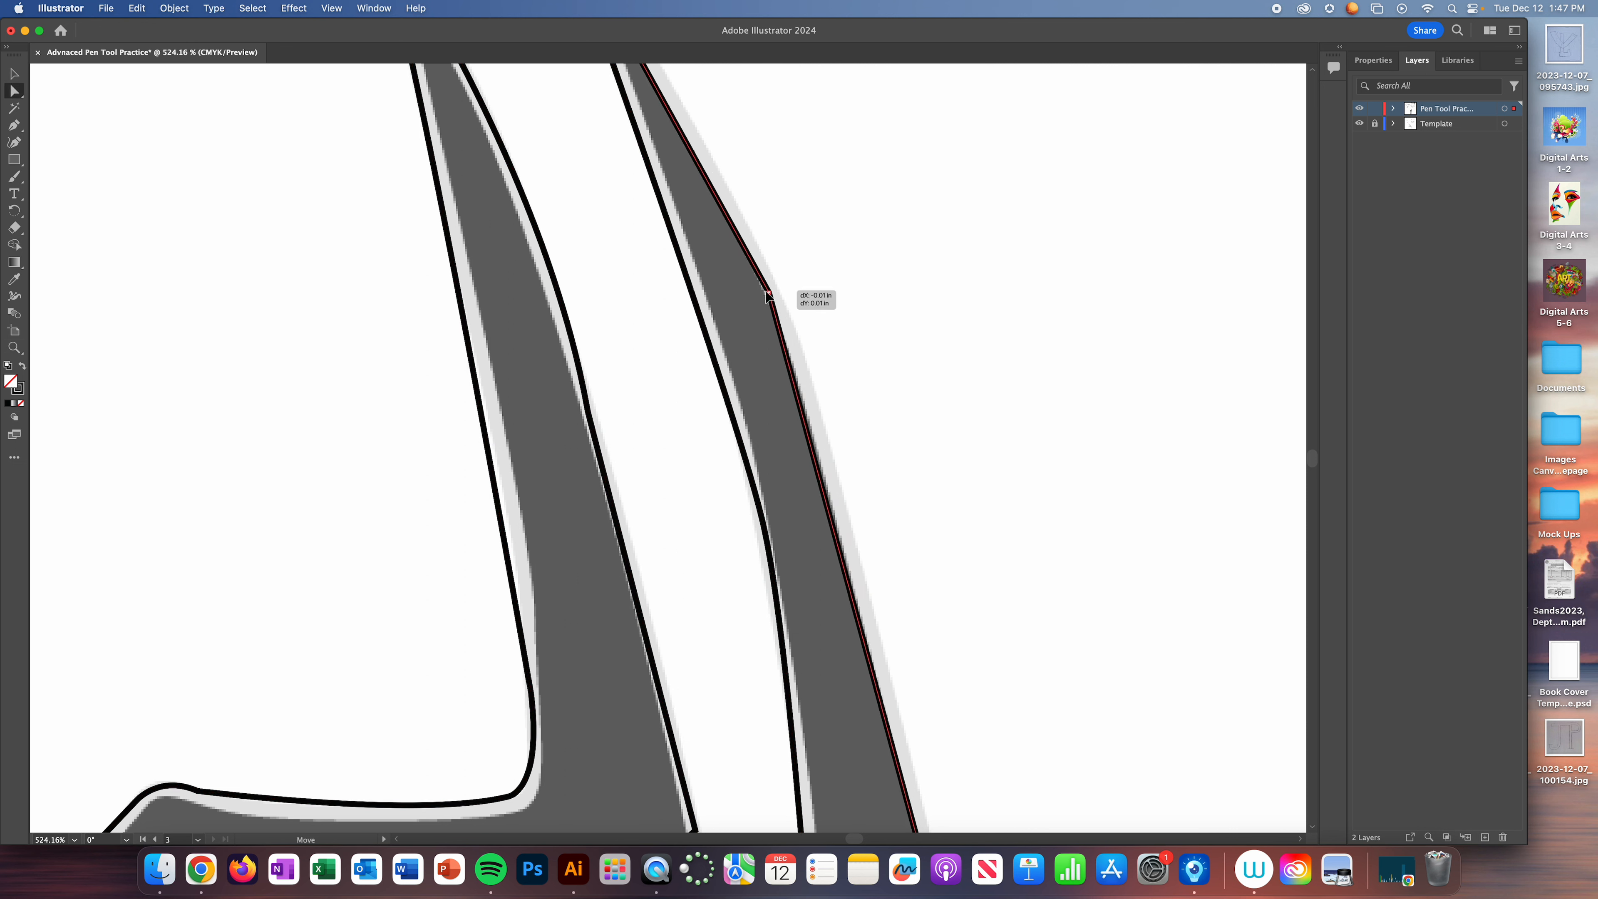
key("Delete")
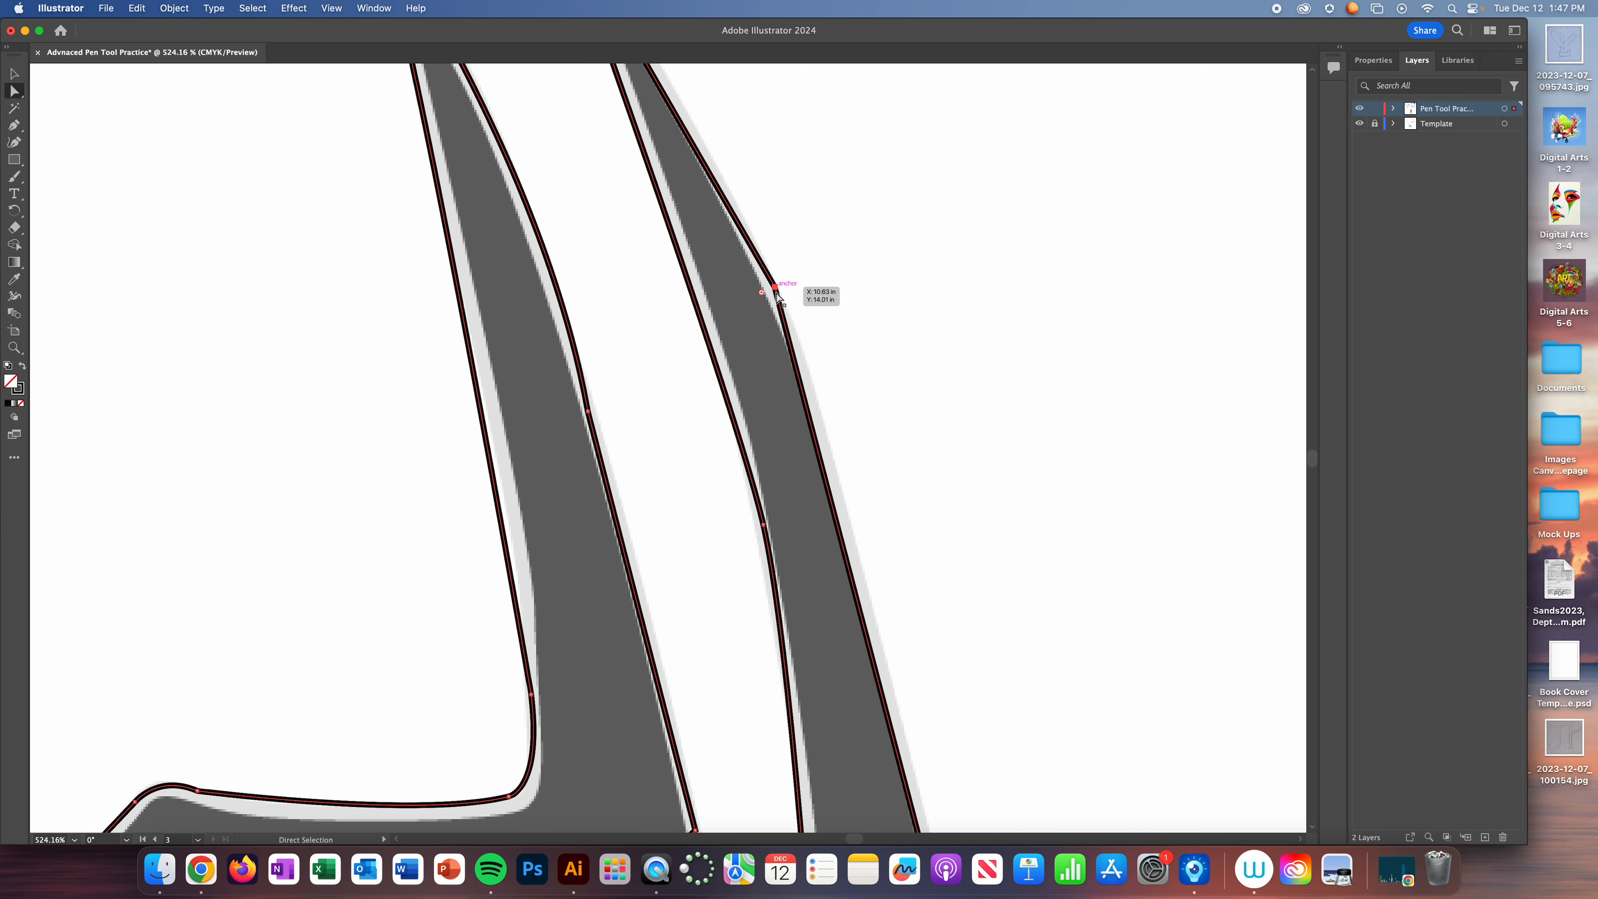
- Redraw the outer upper-right leg's outer edge with the Pen tool from the tip through the bend to the knee, and deselect the path
key("super+minus")
key("super+minus")
key("super+minus")
key("super+minus")
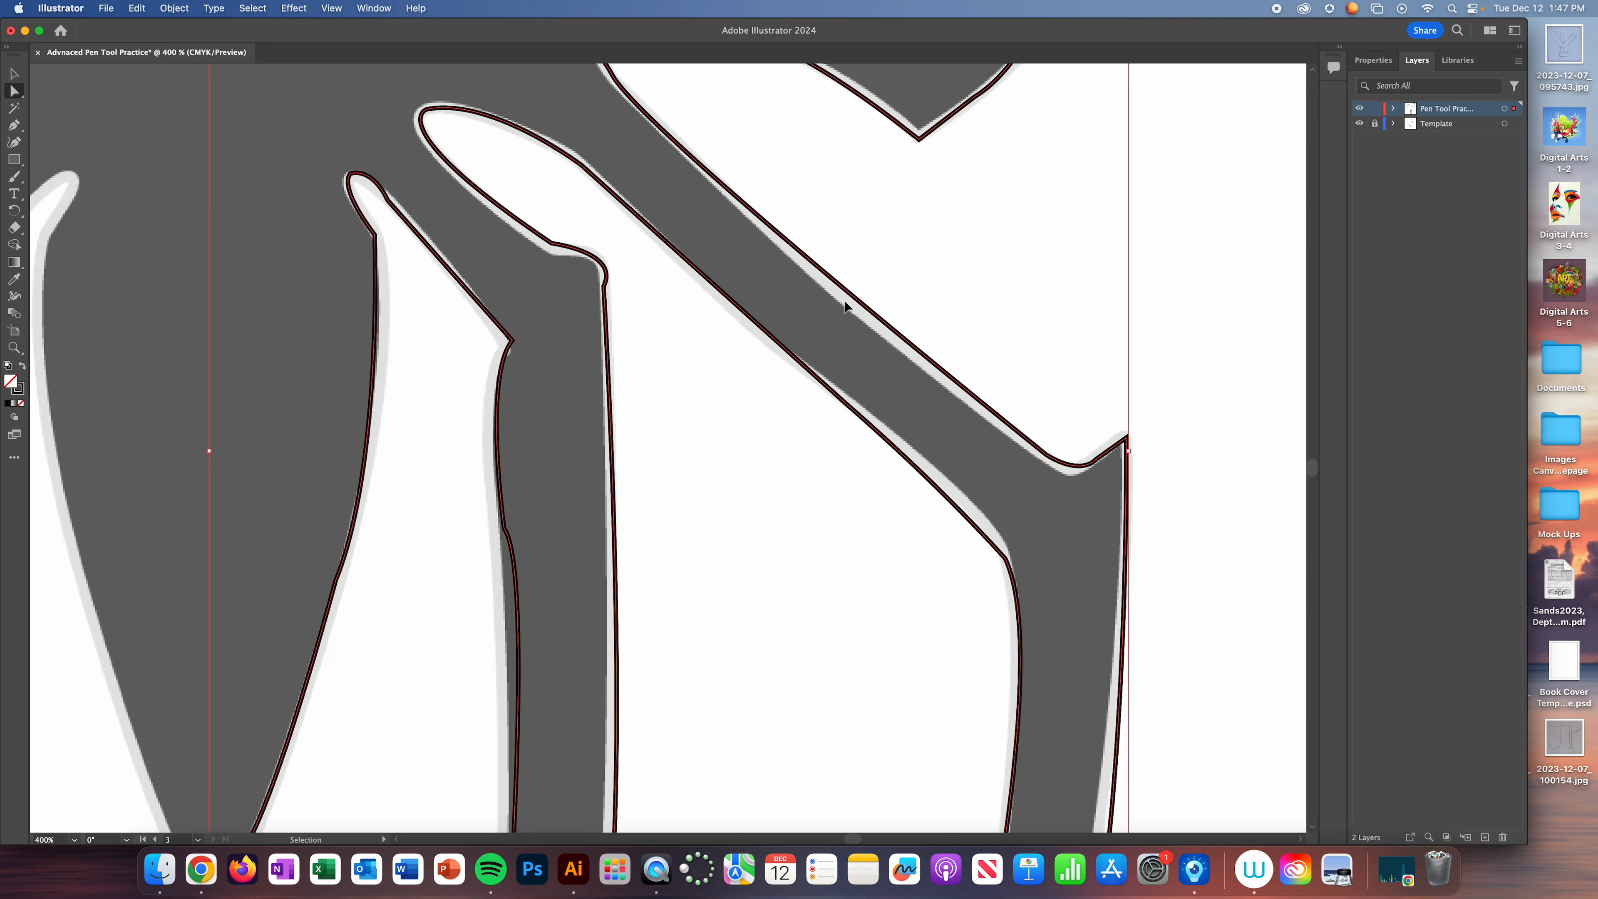
scroll(843, 302, "up", 5)
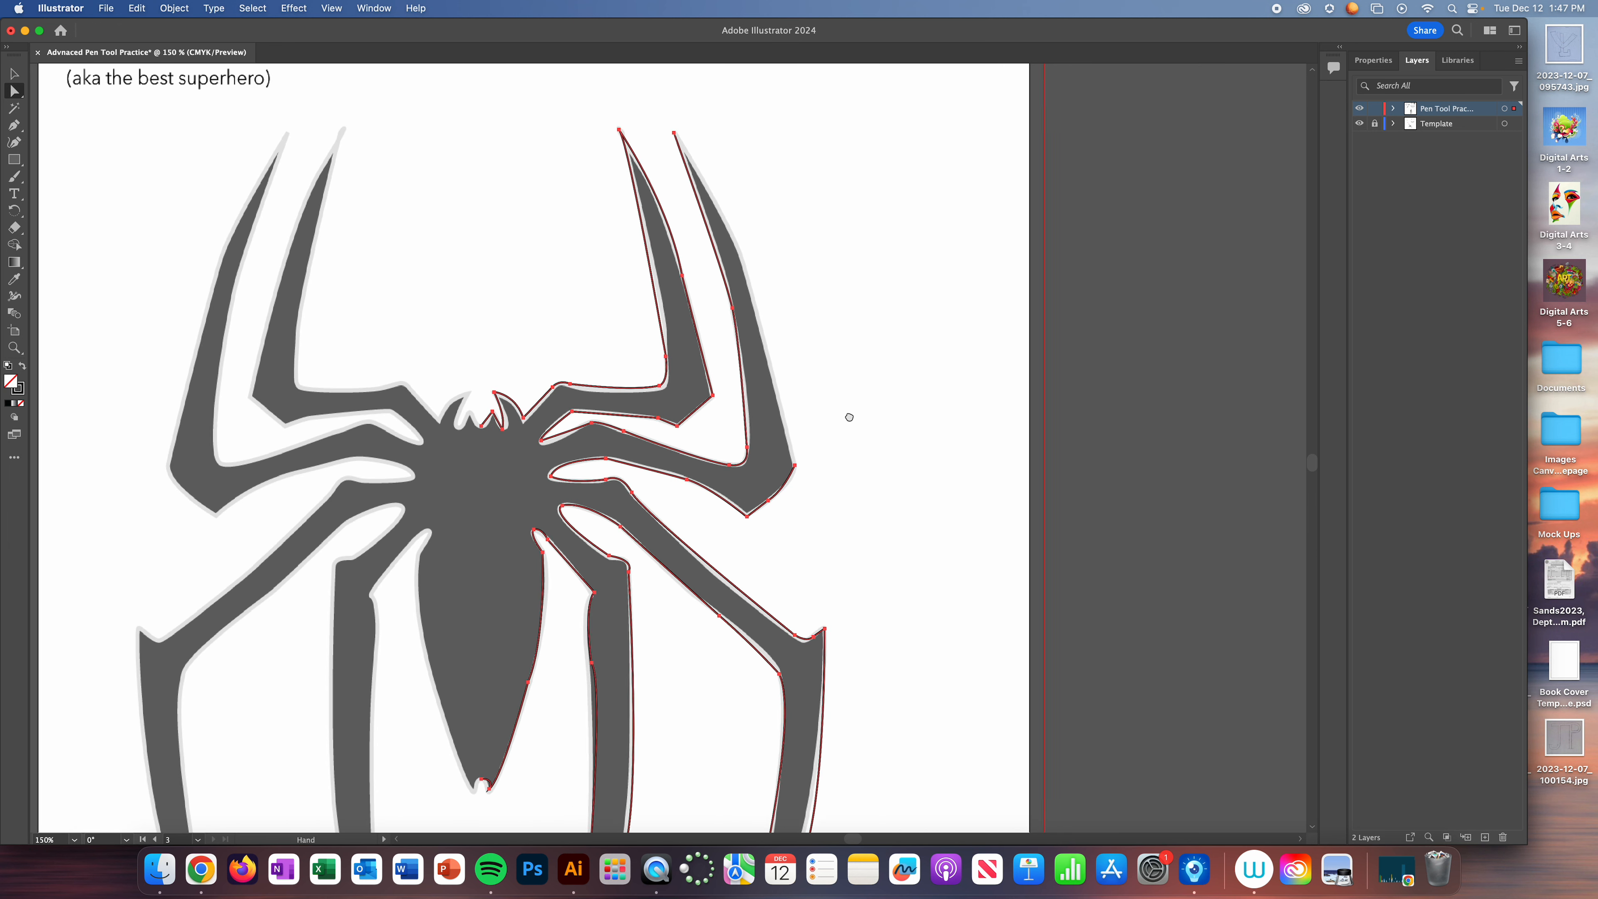
left_click(14, 126)
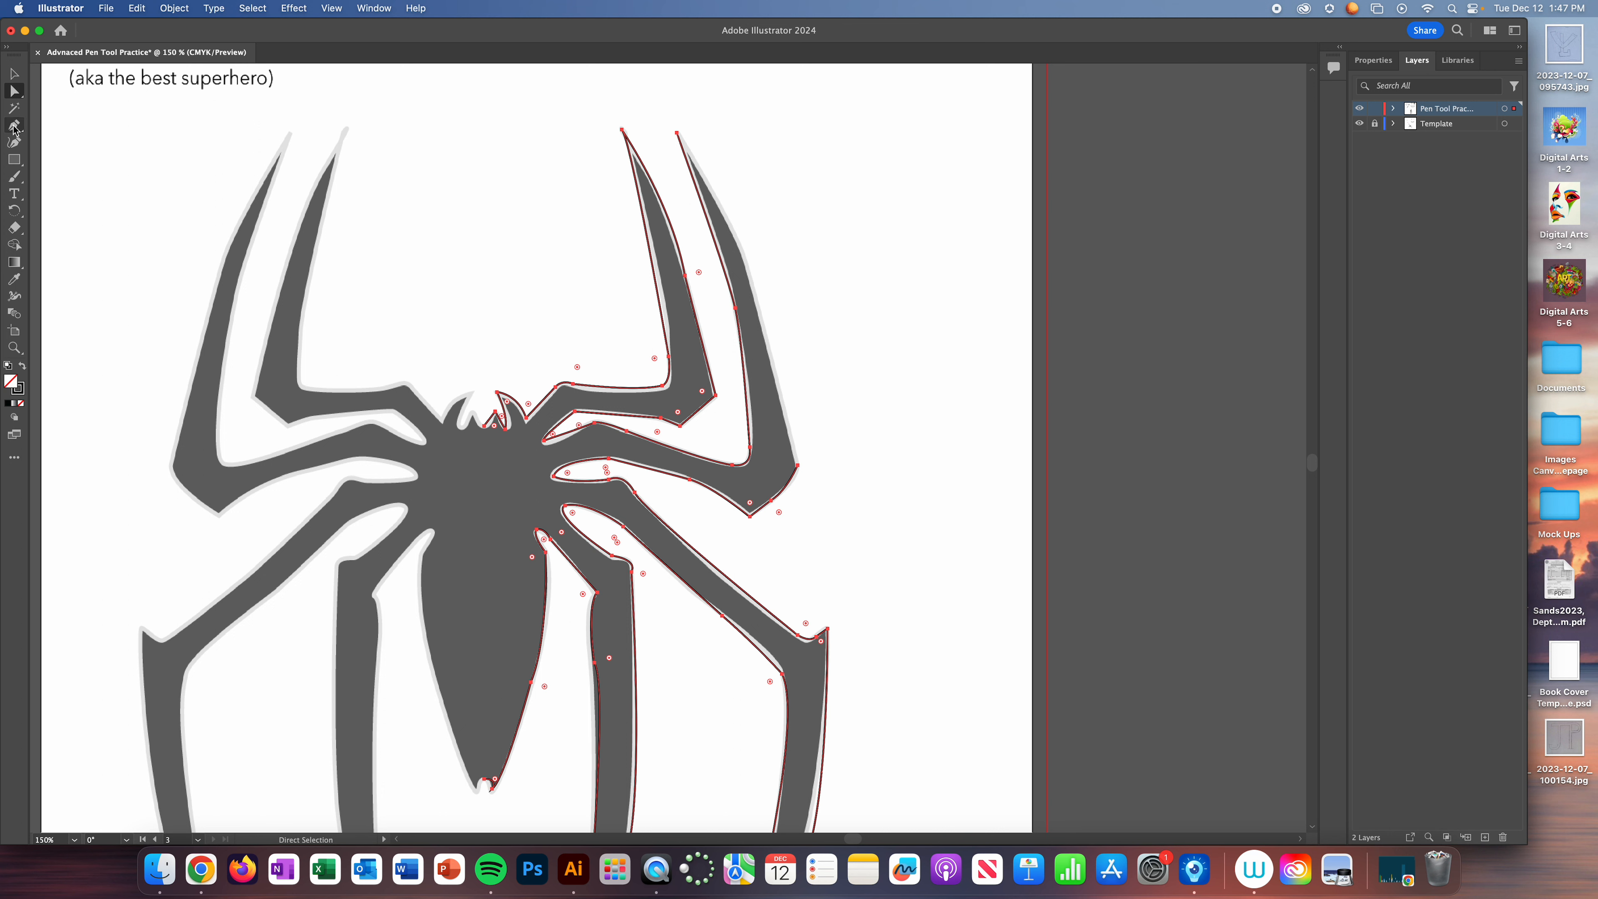
left_click(678, 134)
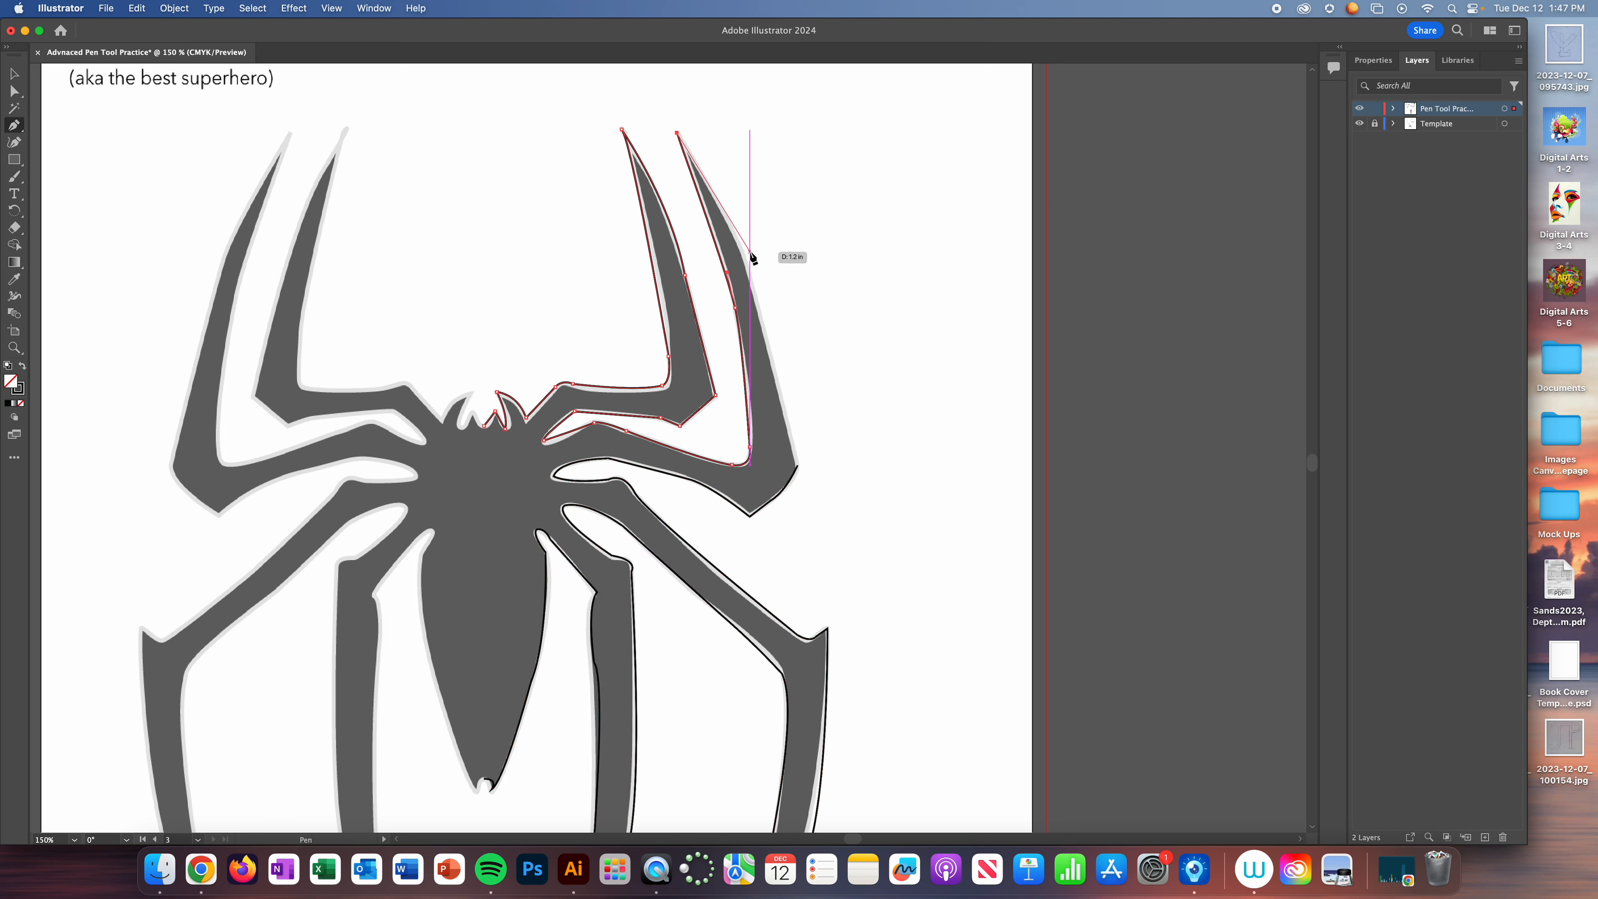
left_click_drag(745, 260, 748, 289)
key("super+z")
left_click_drag(745, 258, 799, 490)
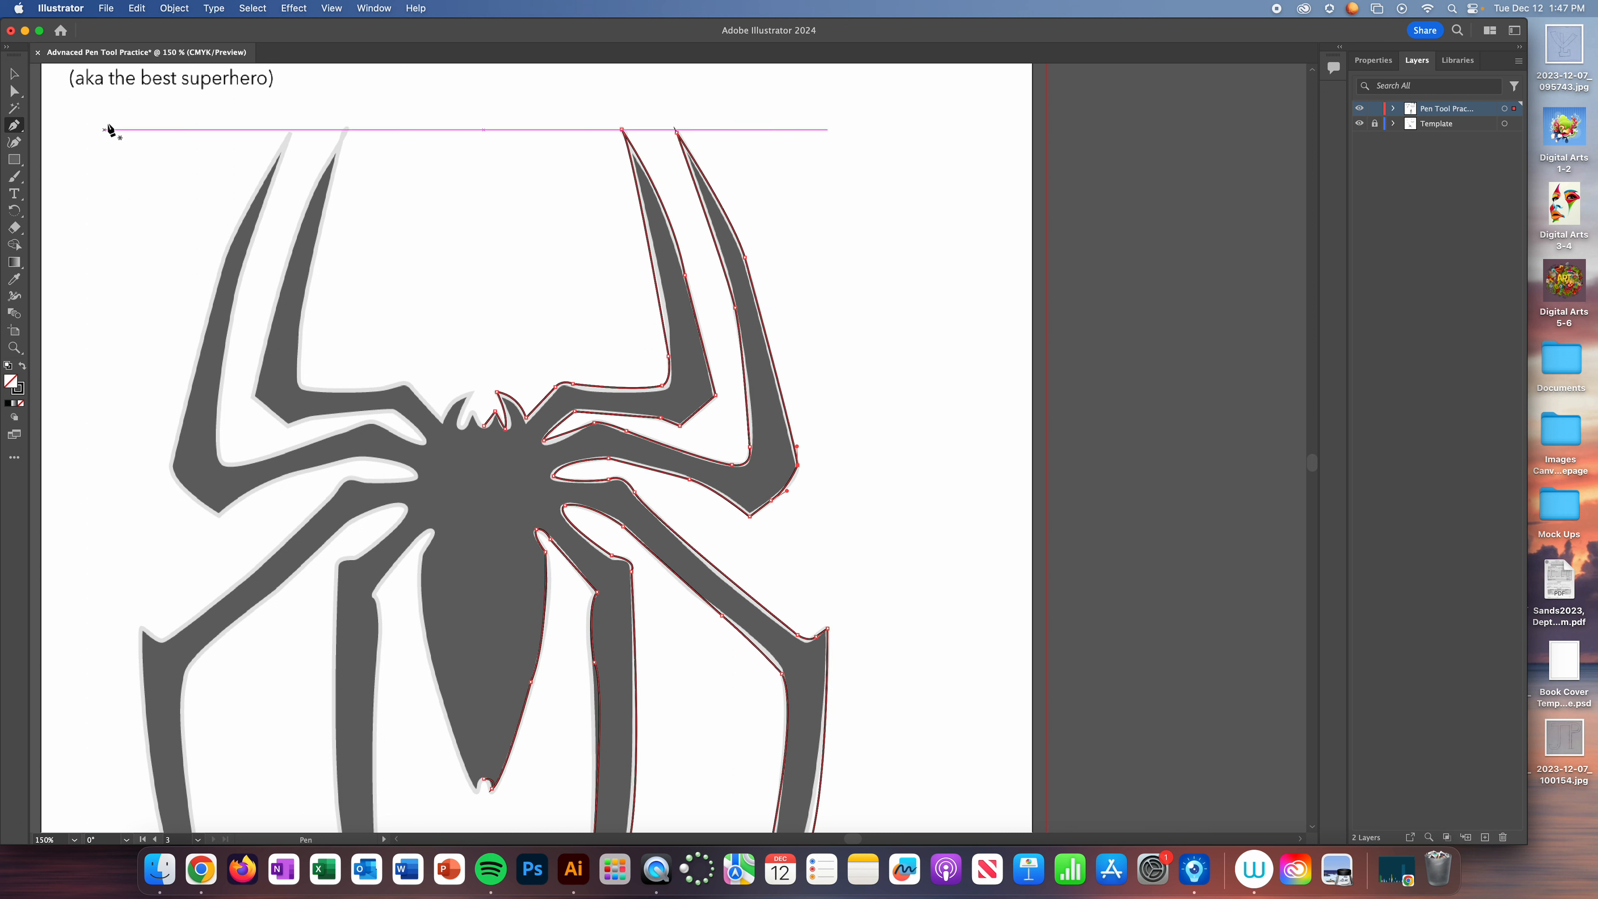
left_click(13, 73)
left_click(450, 208)
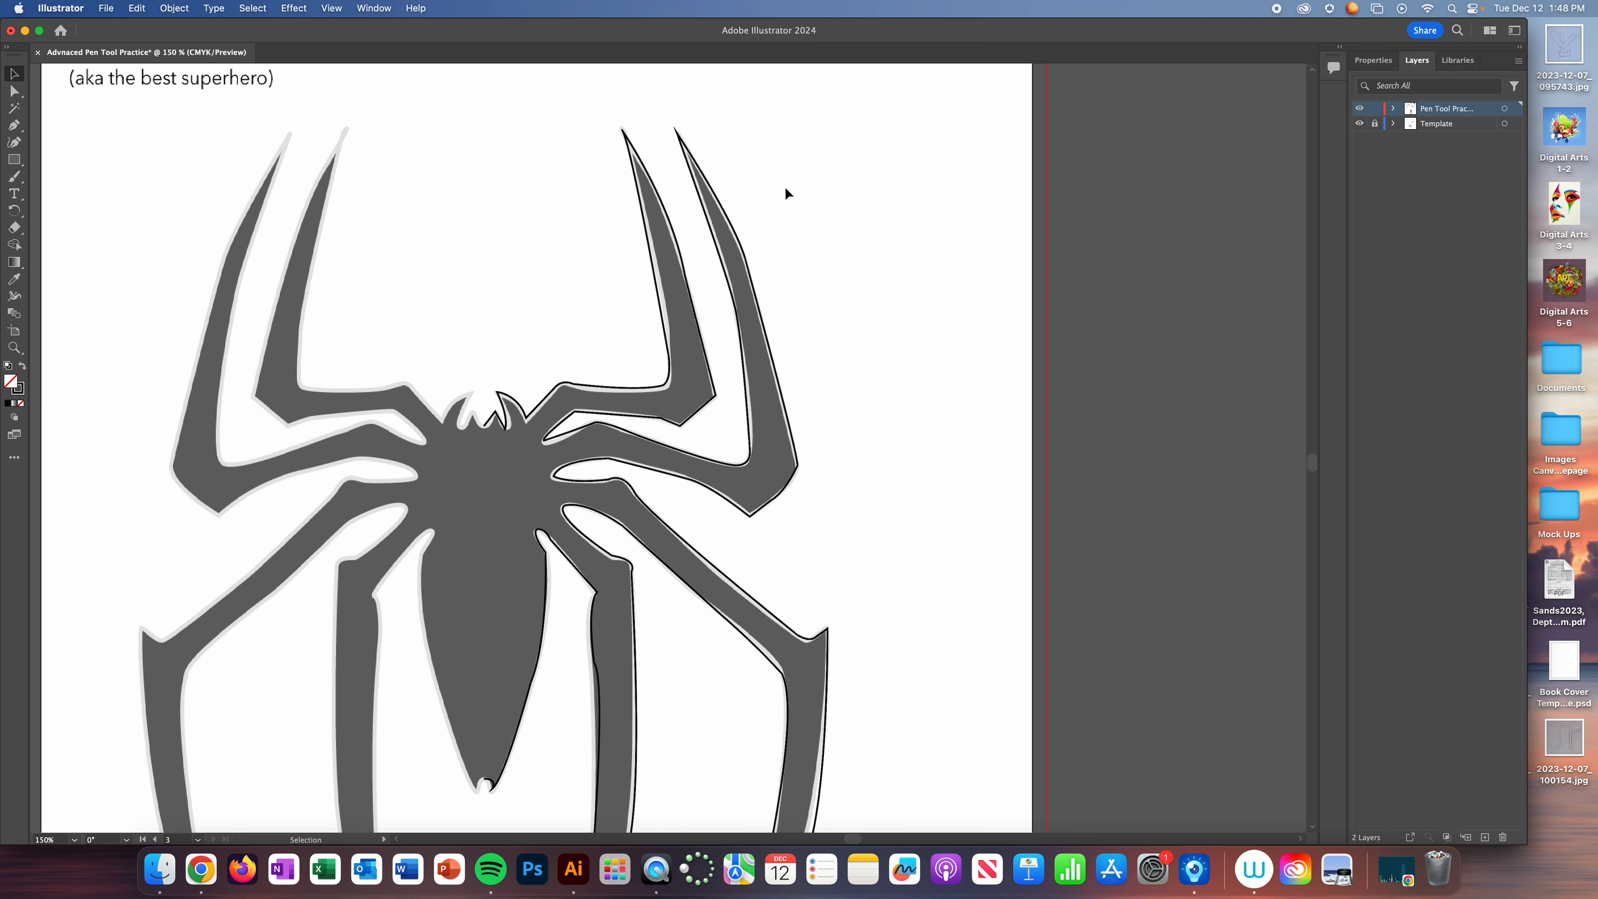
- Try shifting the anchor below the knee on the inner lower-right leg's inner edge, and delete that anchor with its segments
scroll(784, 189, "down", 5)
left_click(596, 492)
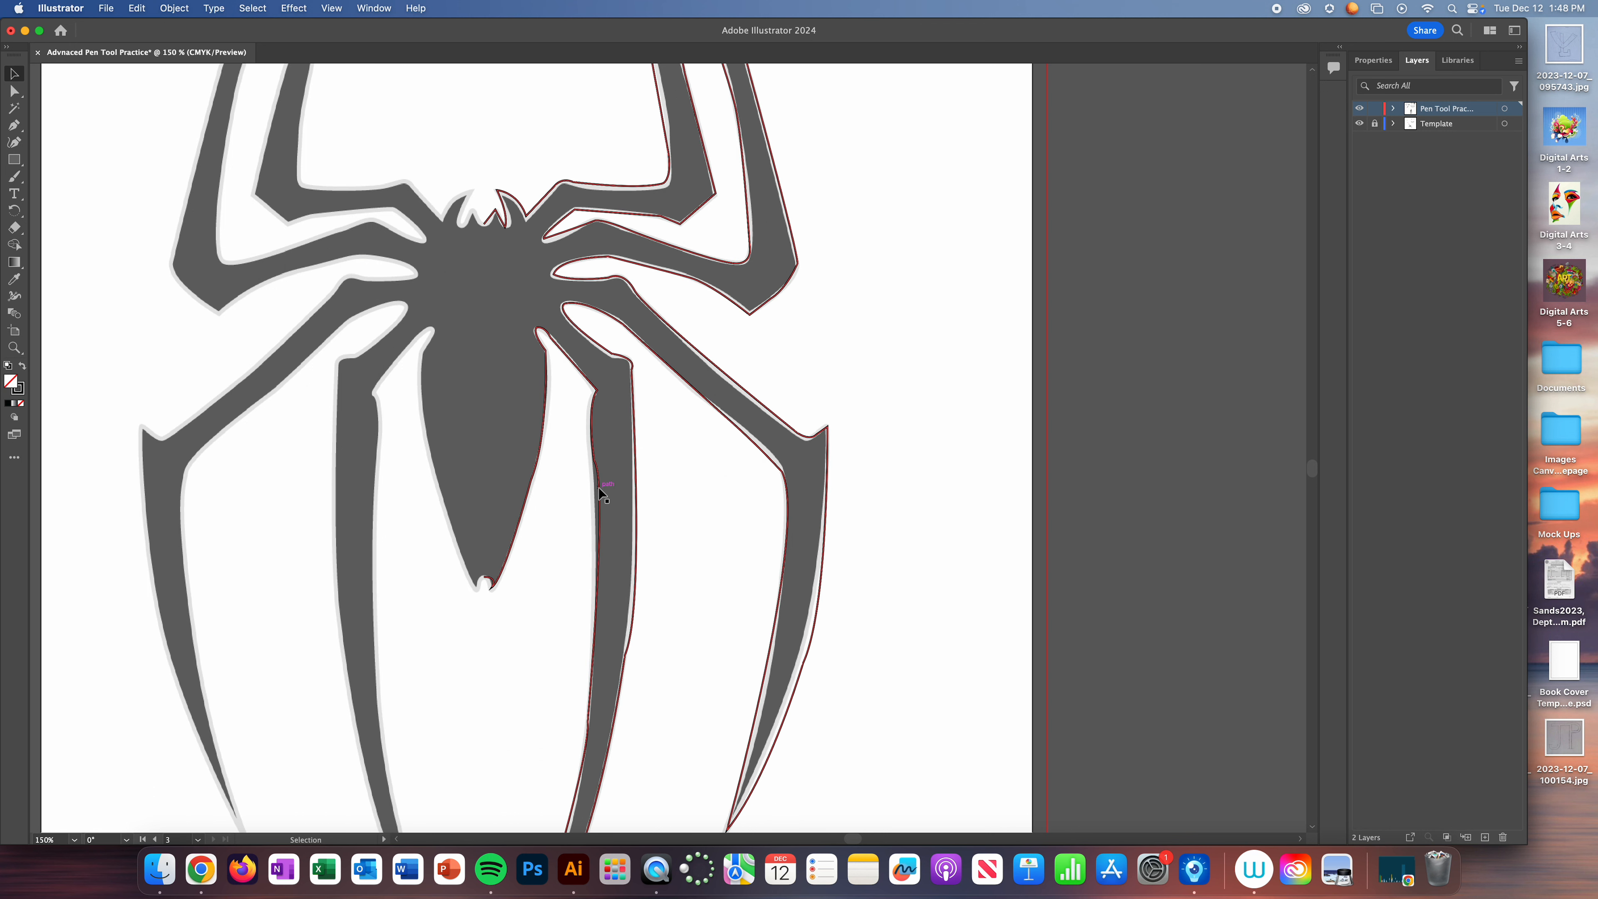
left_click(13, 91)
left_click(594, 461)
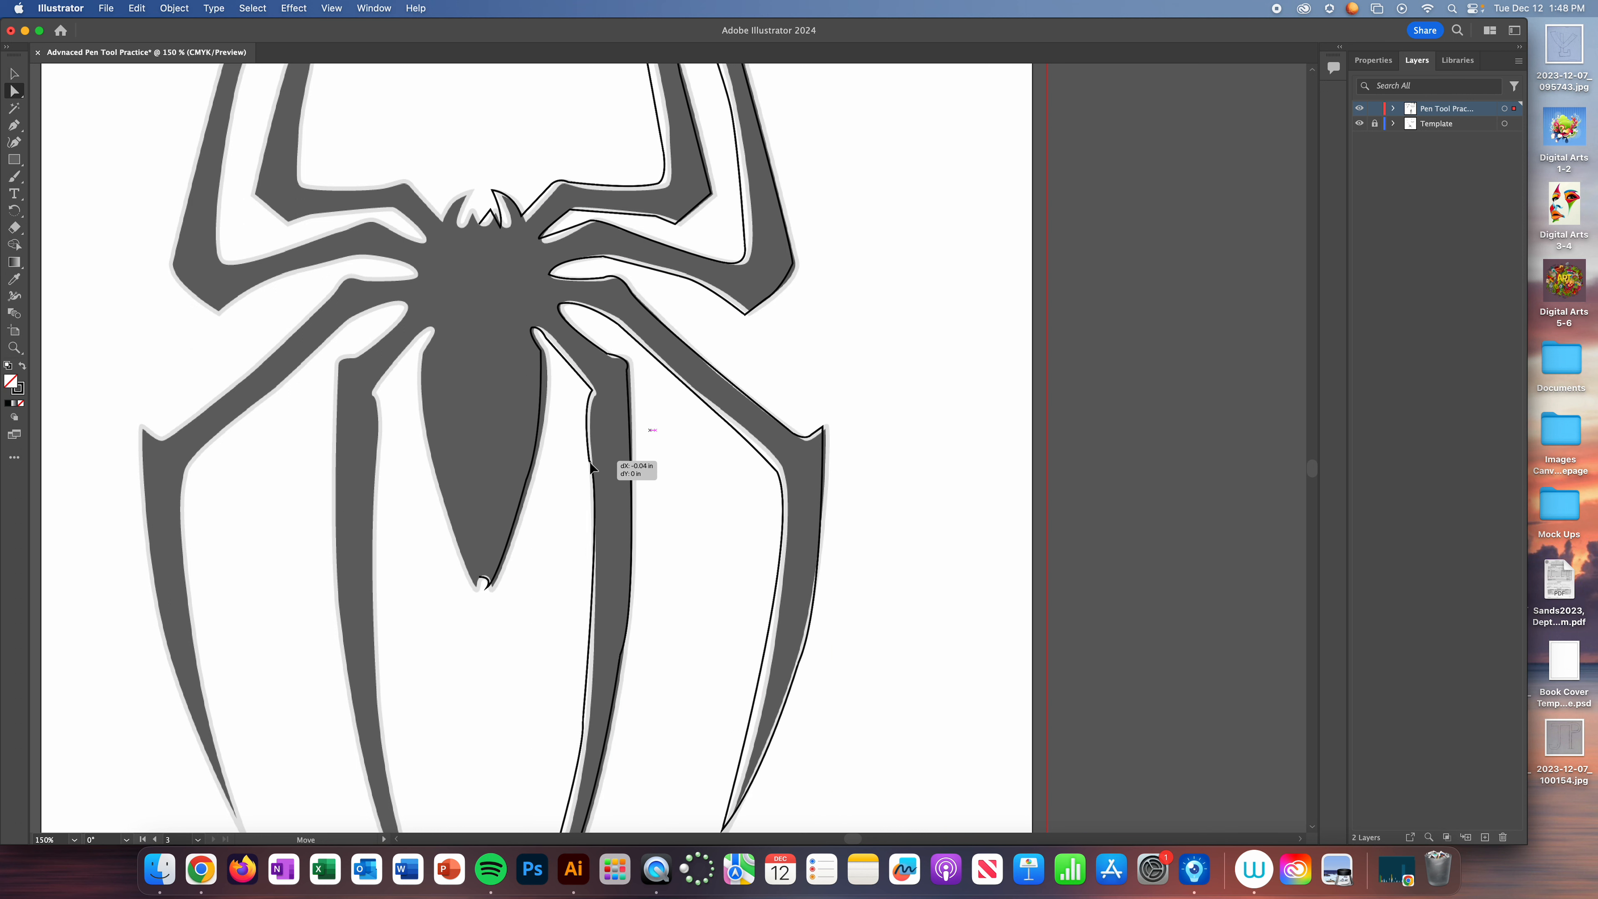
left_click(595, 462)
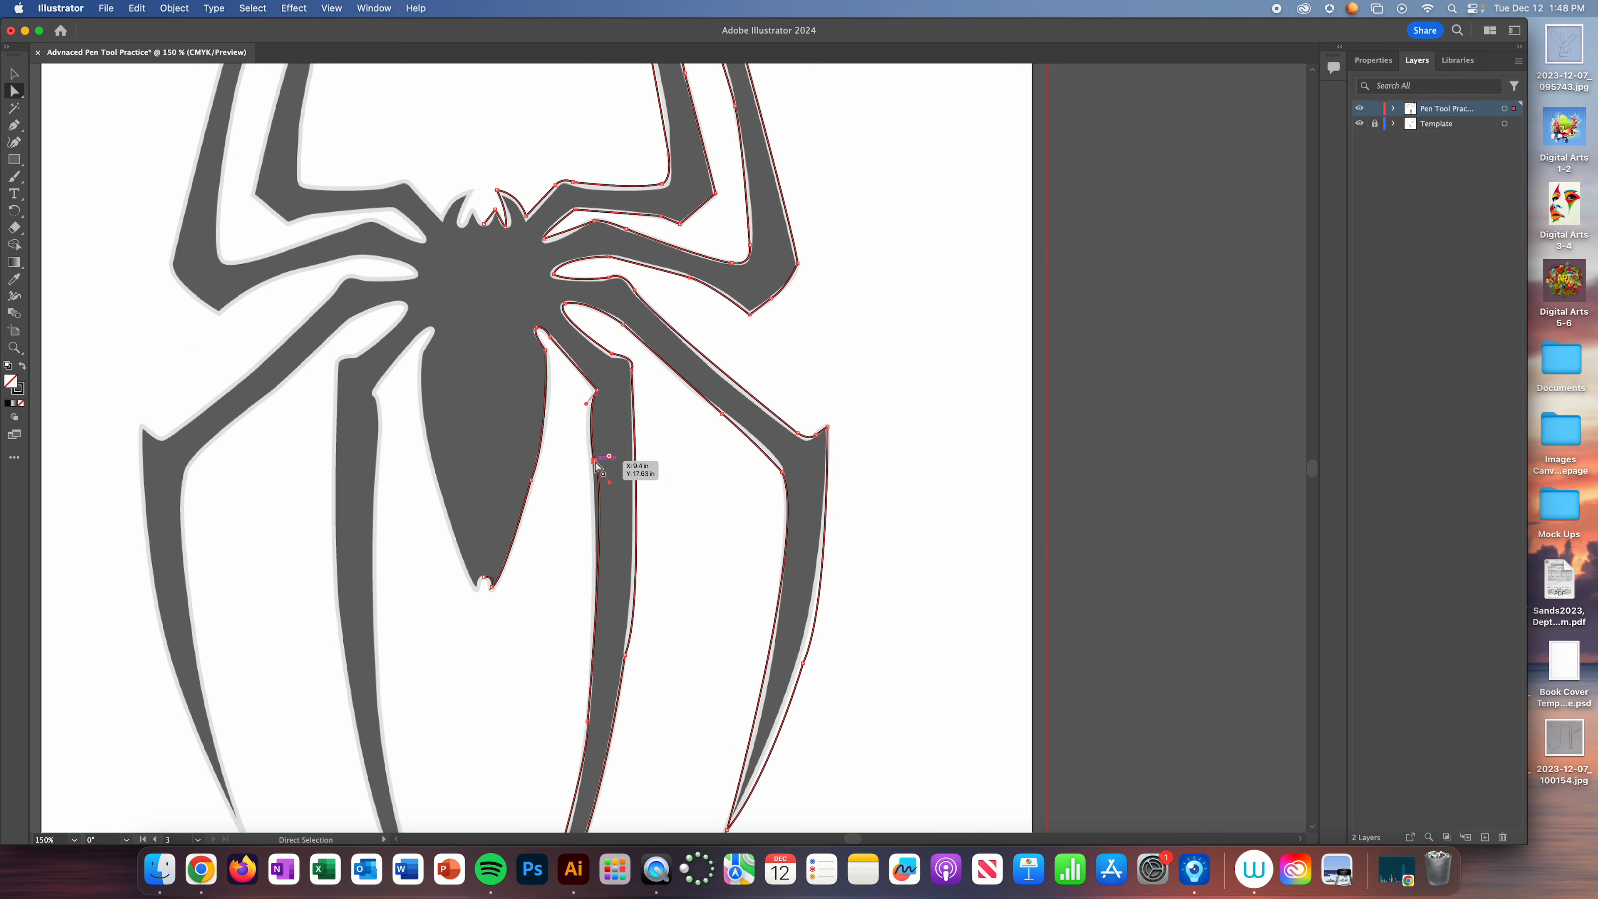
left_click_drag(594, 459, 586, 459)
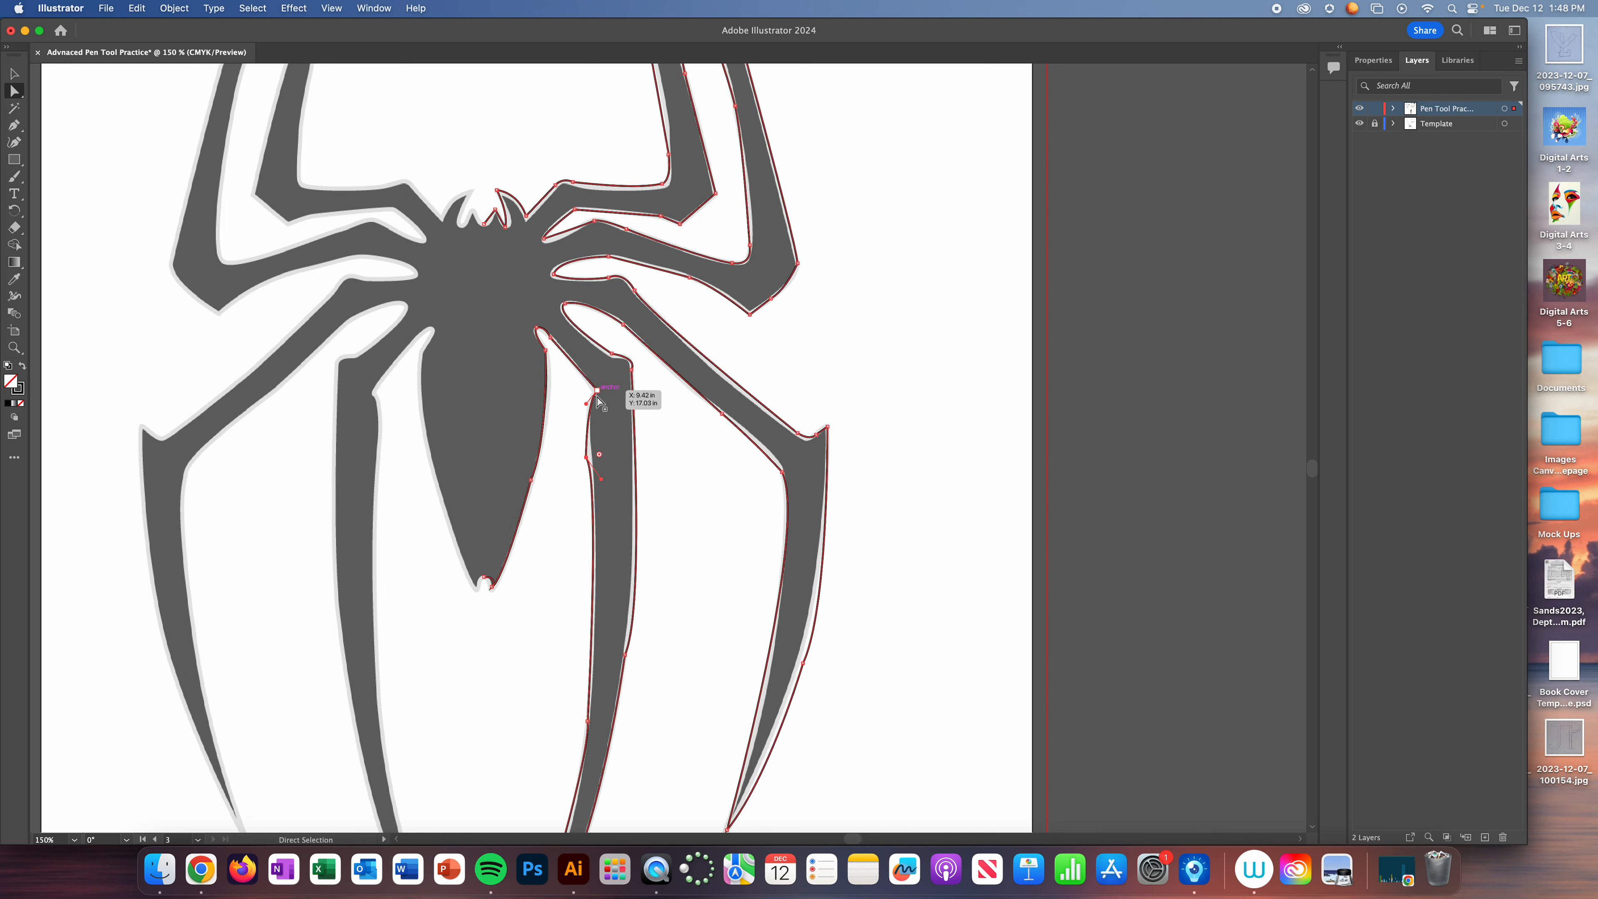
key("Delete")
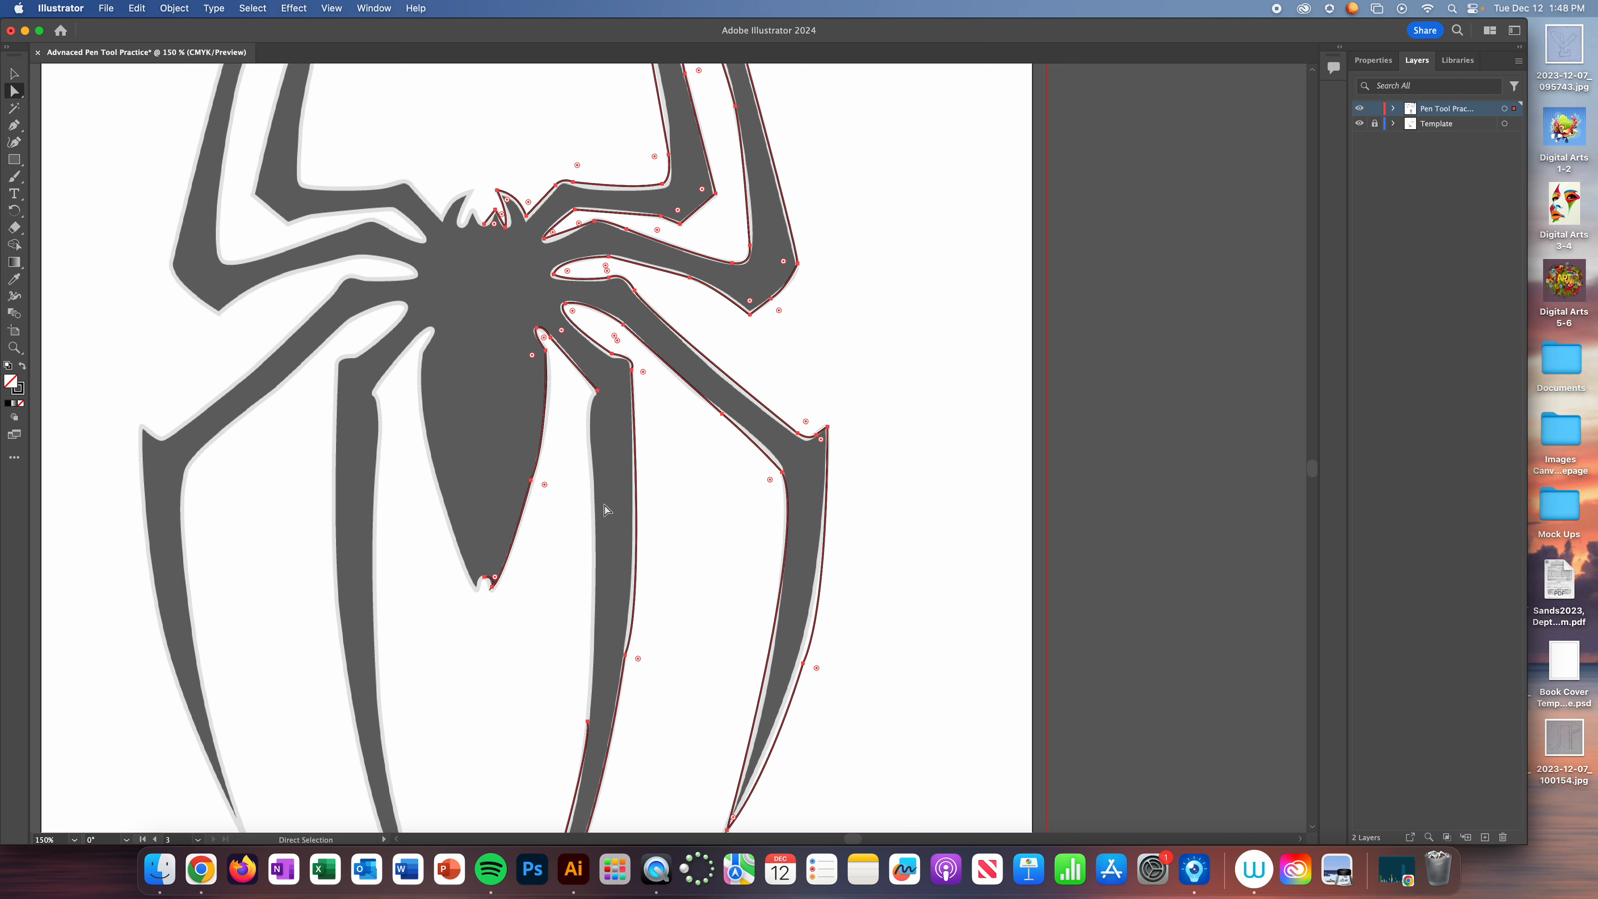
- Retrace the inner lower-right leg's inner edge with the Pen tool from the knee down to the remaining lower endpoint, and deselect it
left_click(13, 125)
left_click(597, 390)
left_click(588, 437)
left_click_drag(595, 471, 593, 480)
left_click(589, 439)
left_click_drag(589, 718, 582, 762)
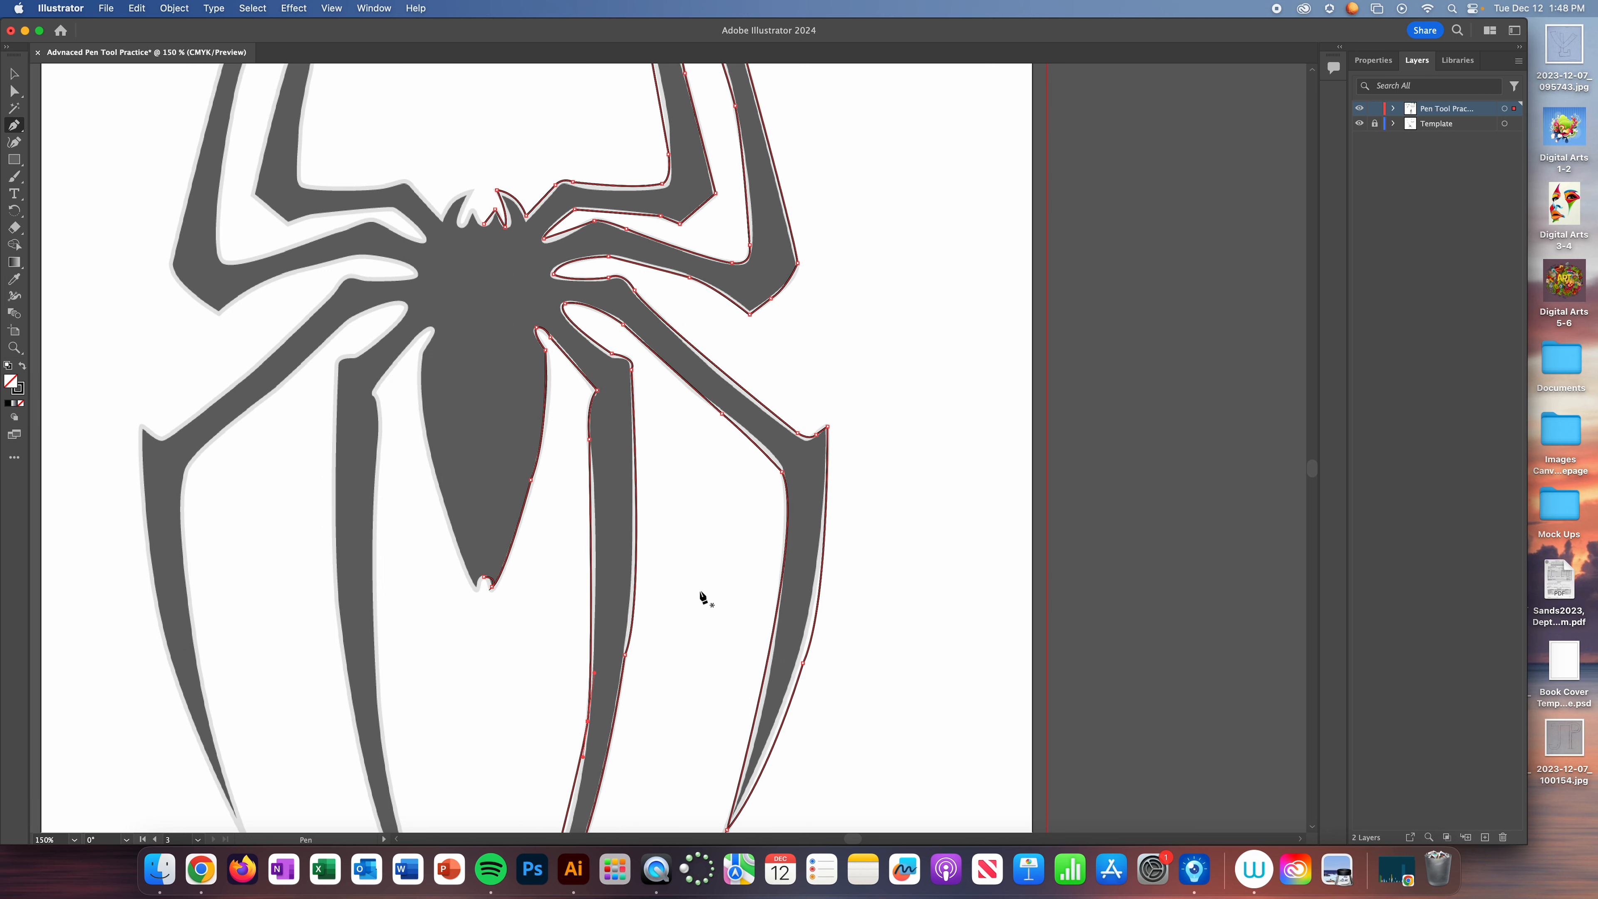
scroll(696, 585, "down", 4)
scroll(706, 569, "up", 6)
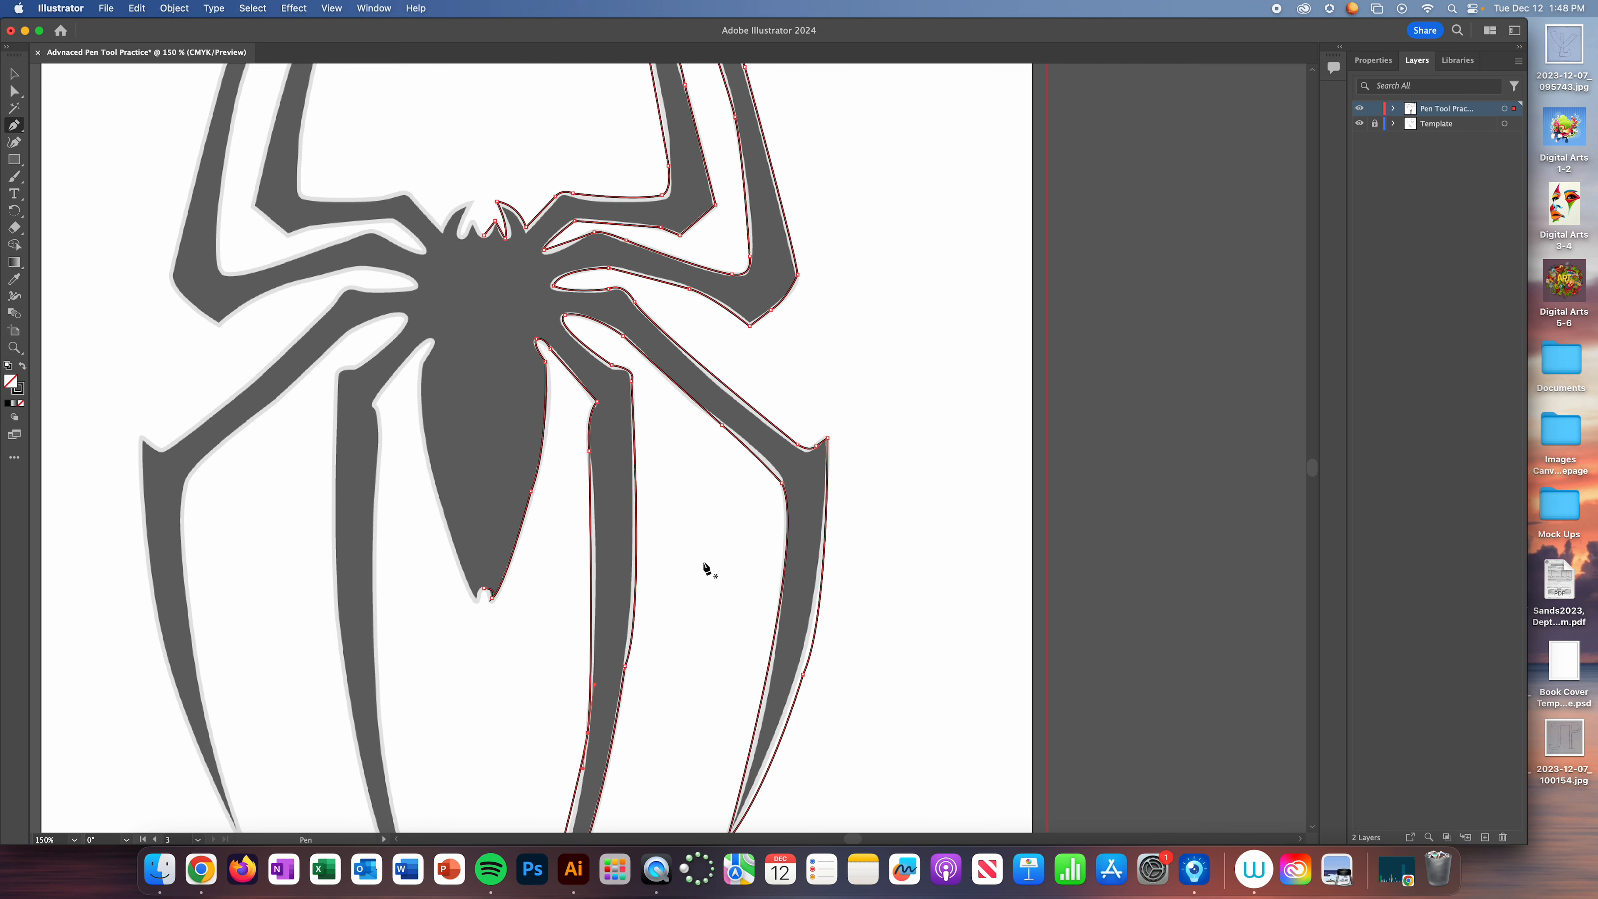
left_click(14, 73)
left_click(869, 249)
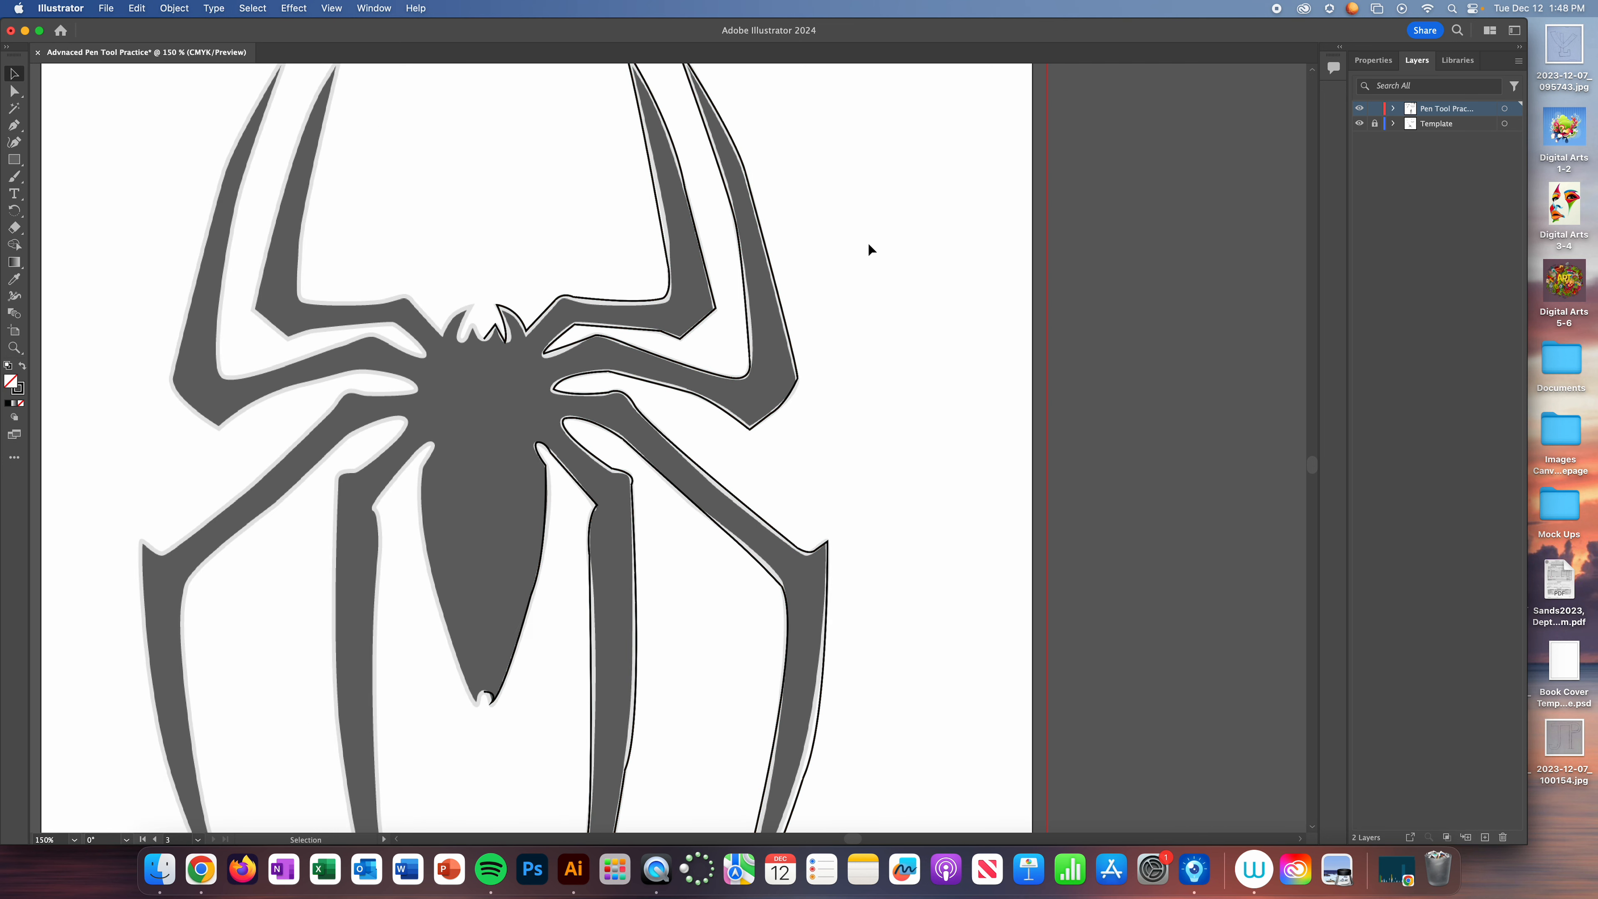
- Copy the traced half-spider path and paste the duplicate in front of the original
left_click_drag(553, 220, 882, 545)
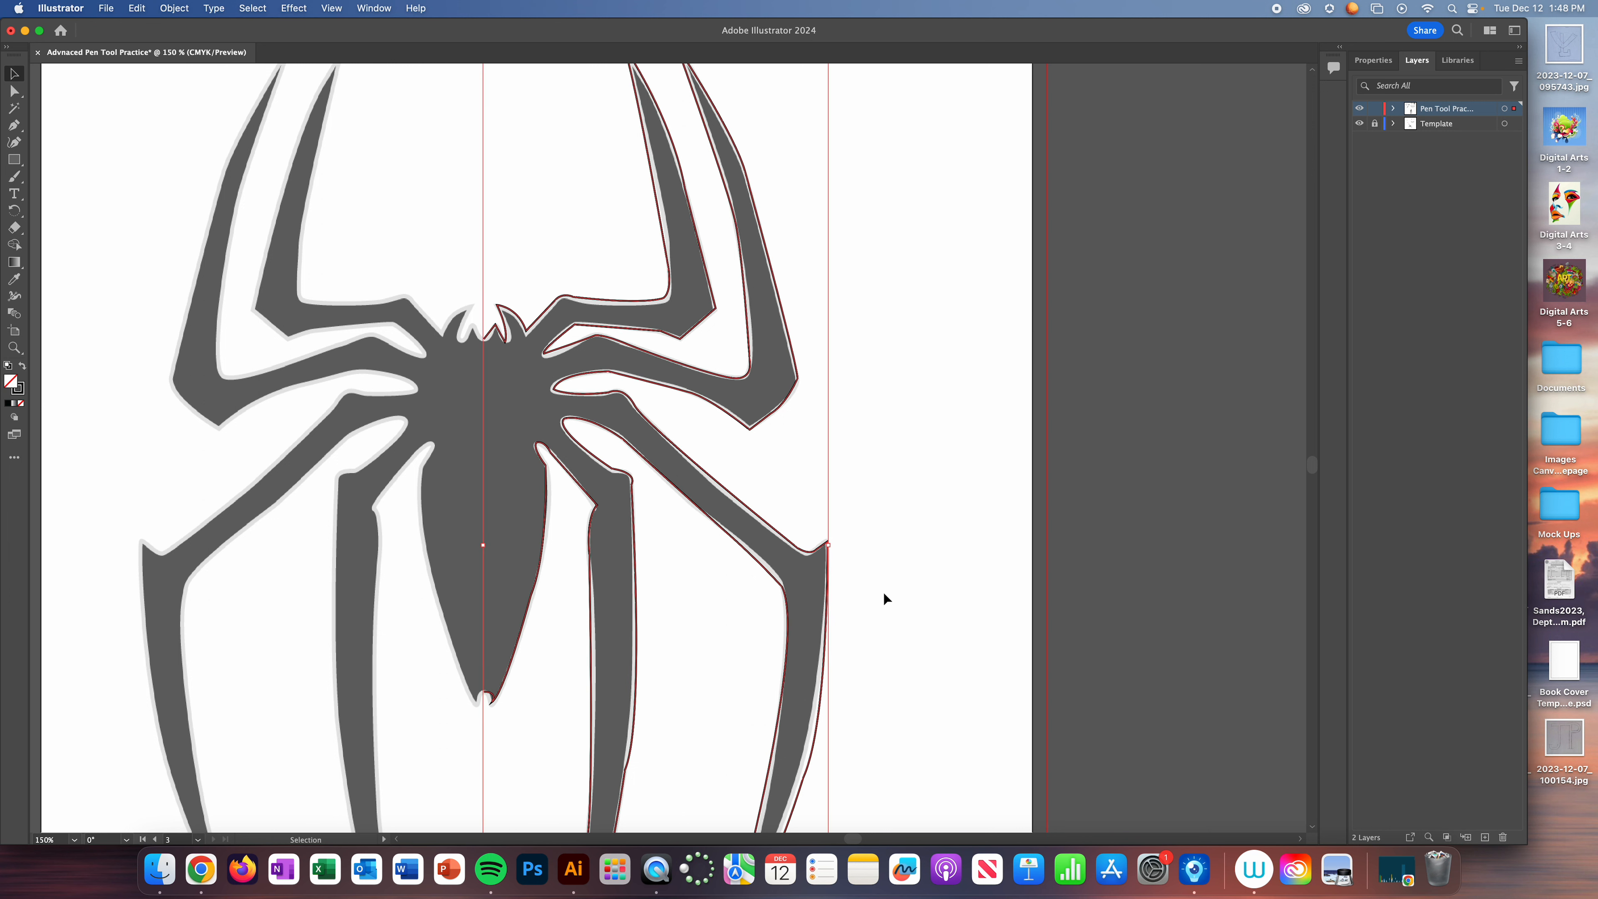
scroll(883, 591, "down", 2)
scroll(883, 591, "down", 2)
key("super+minus")
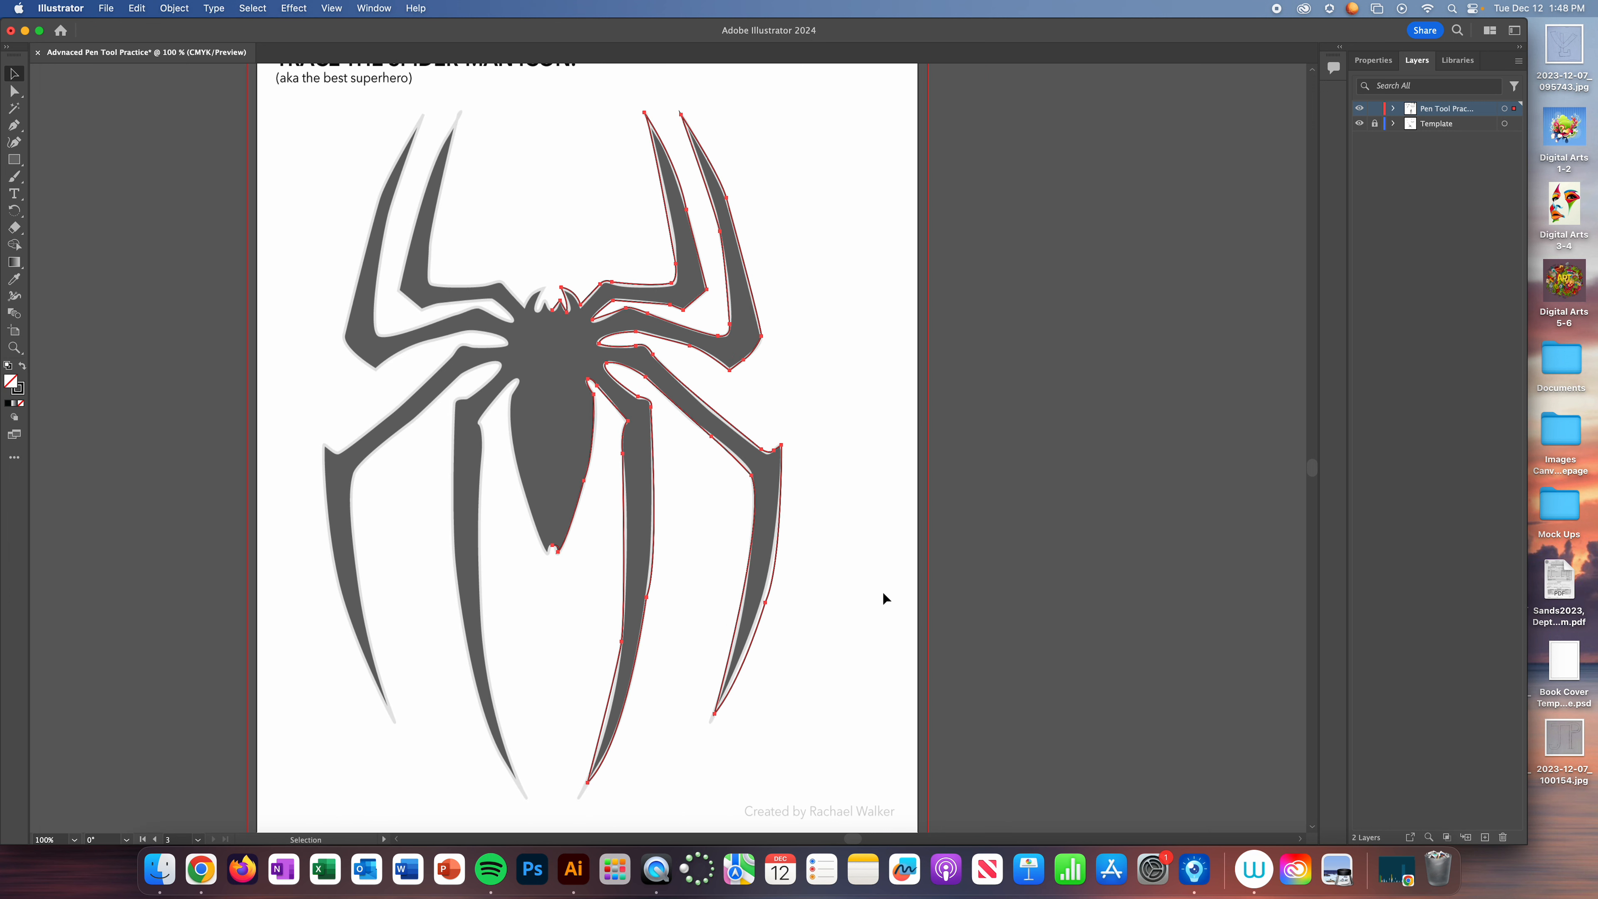
right_click(727, 300)
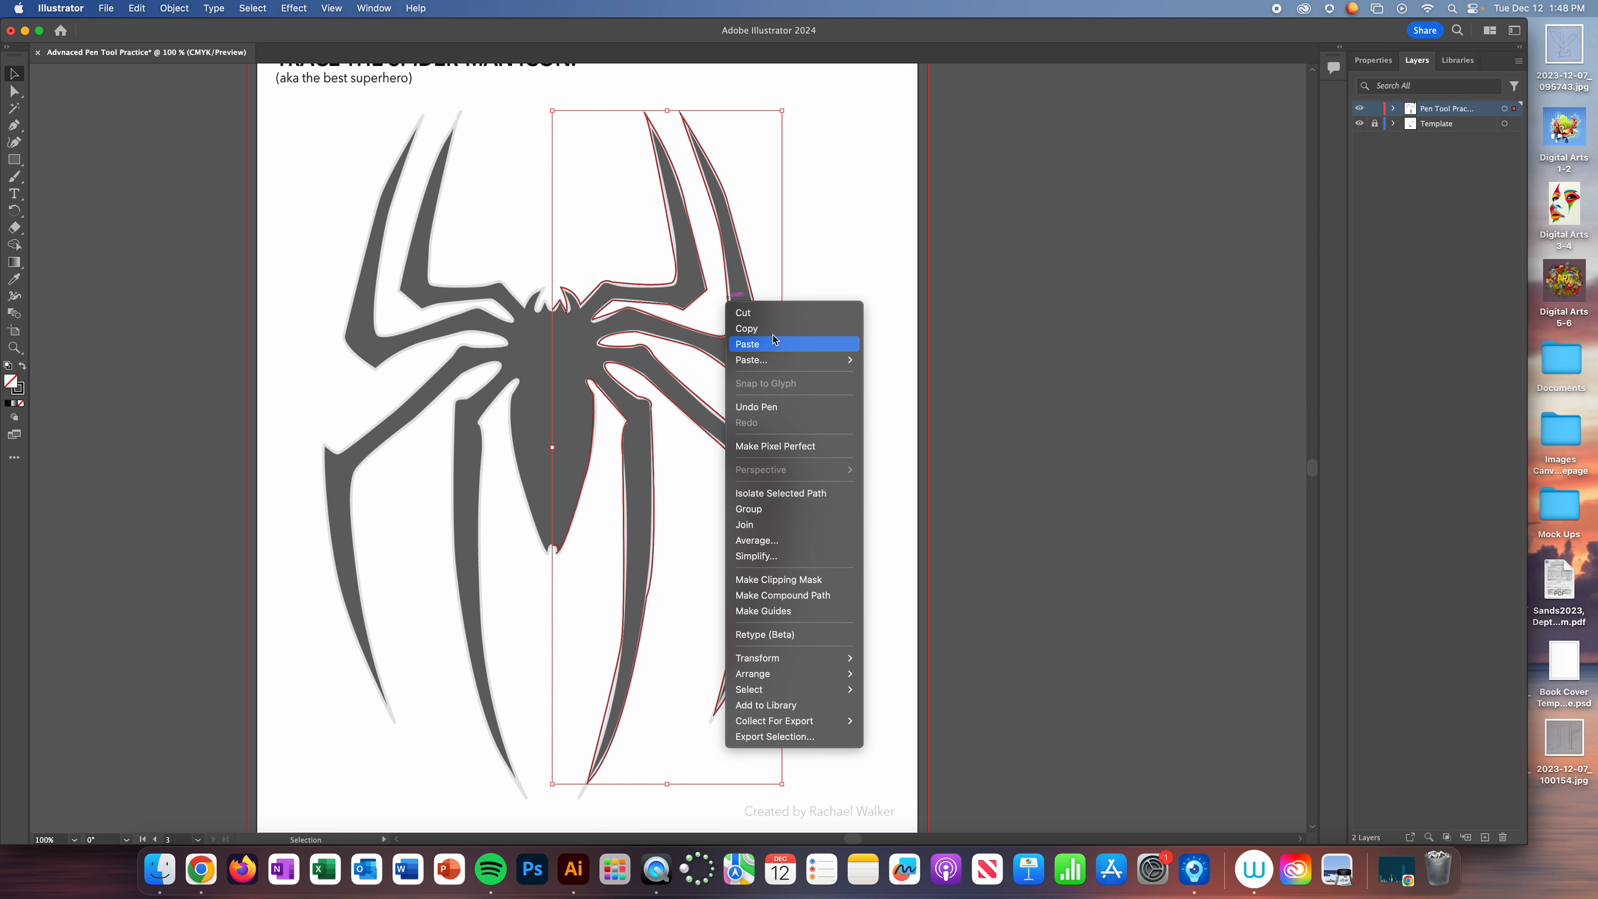
right_click(740, 319)
mouse_move(792, 378)
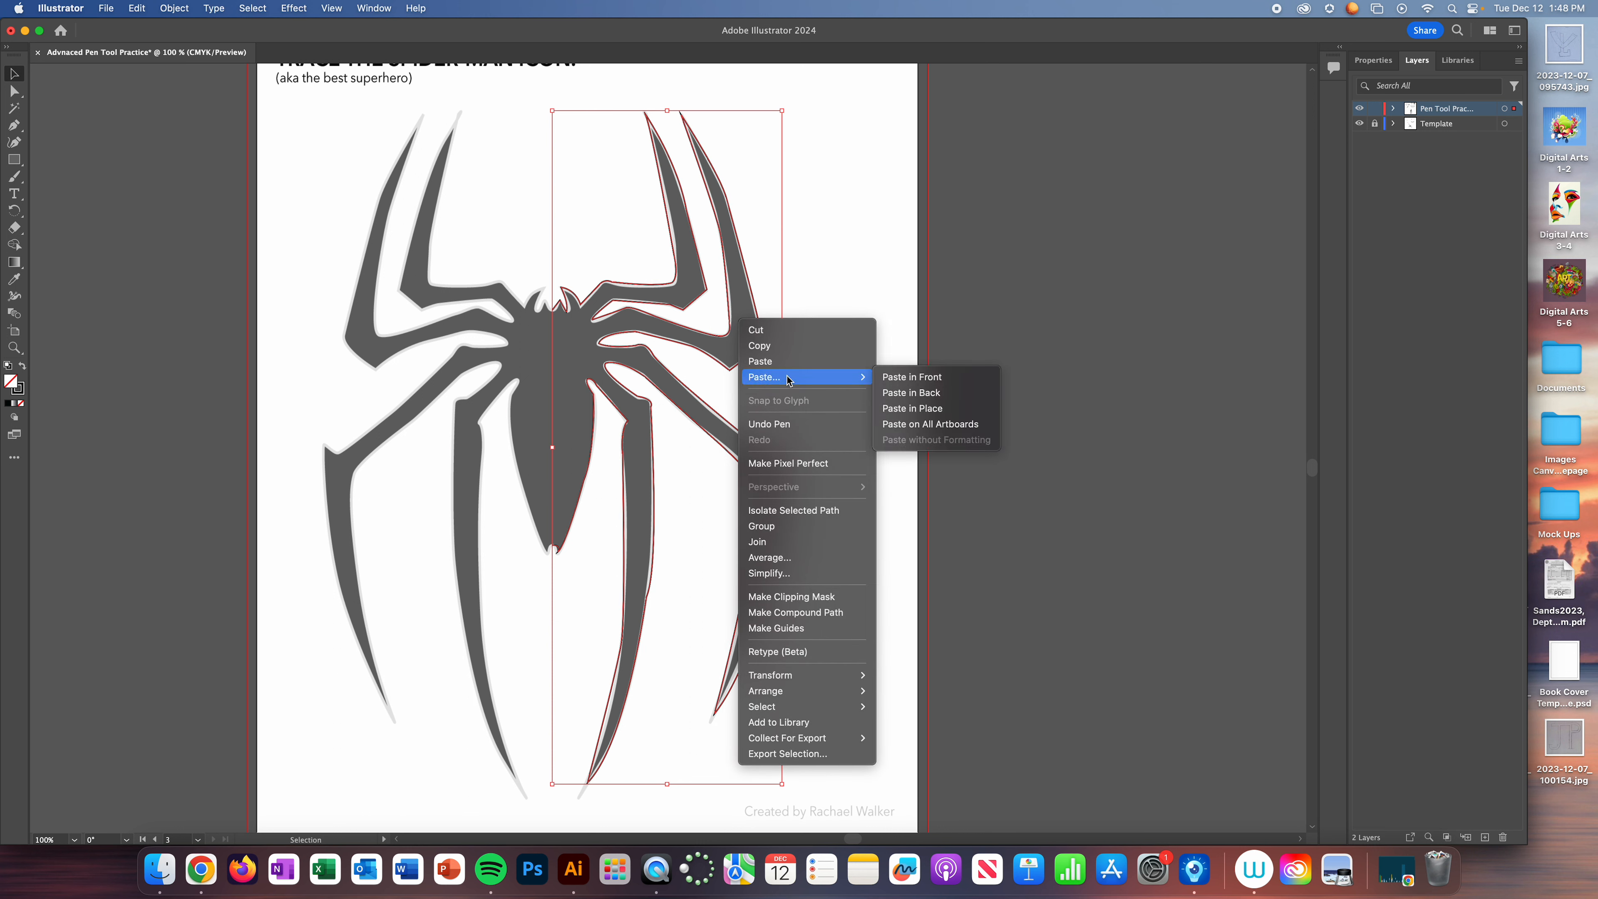
left_click(906, 377)
- Reflect the duplicate across the vertical axis and move it onto the left half of the spider template
right_click(699, 356)
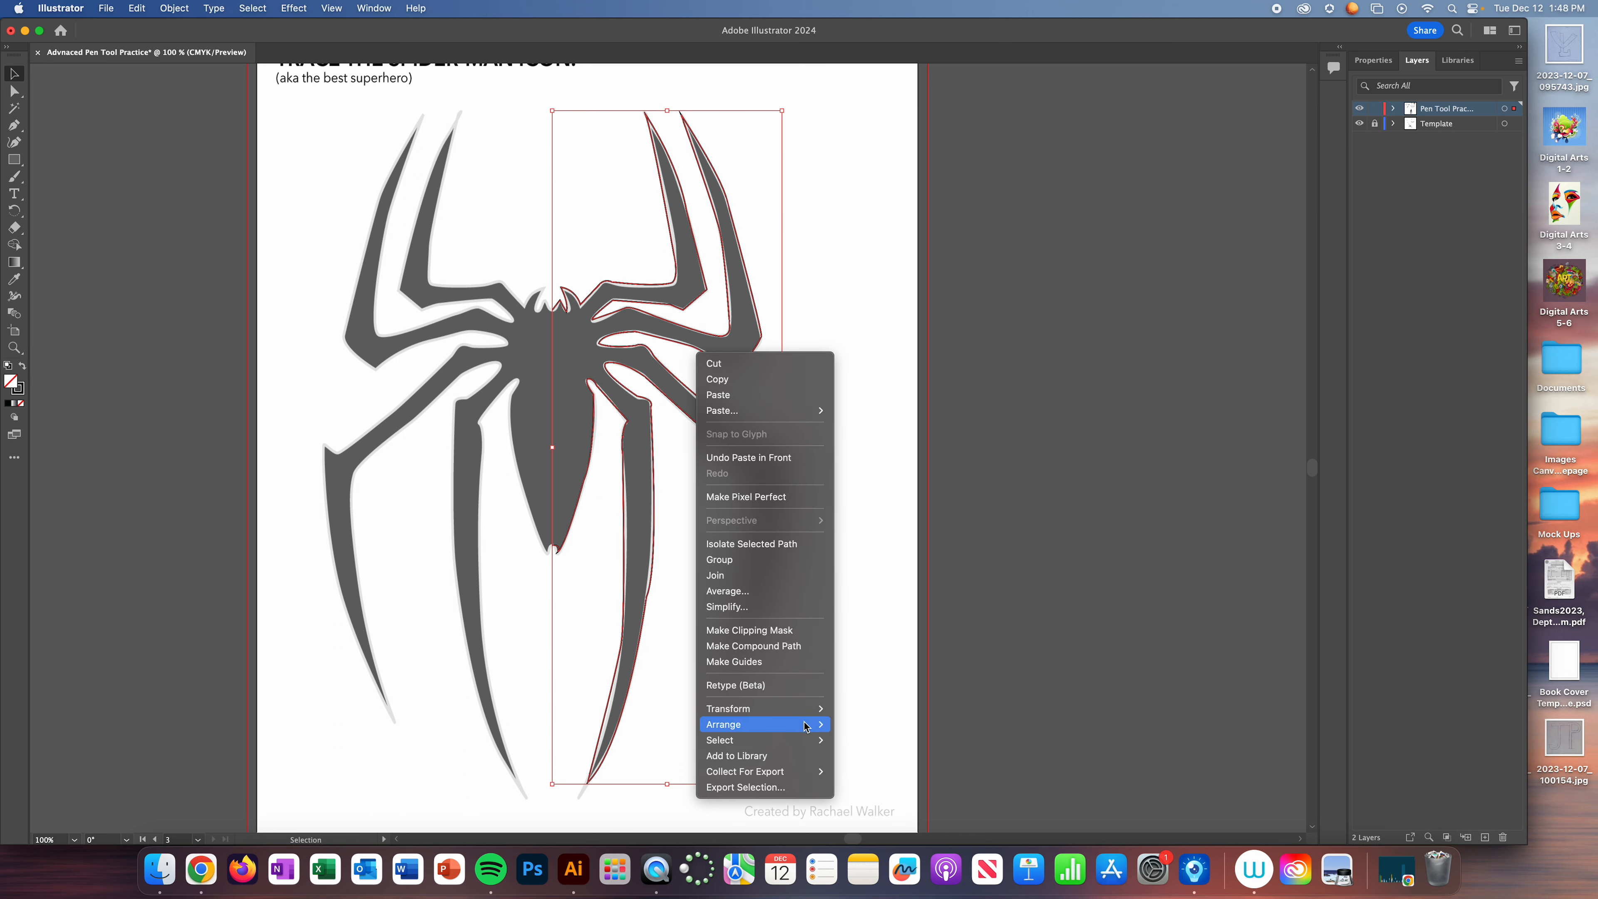
mouse_move(801, 714)
left_click(865, 752)
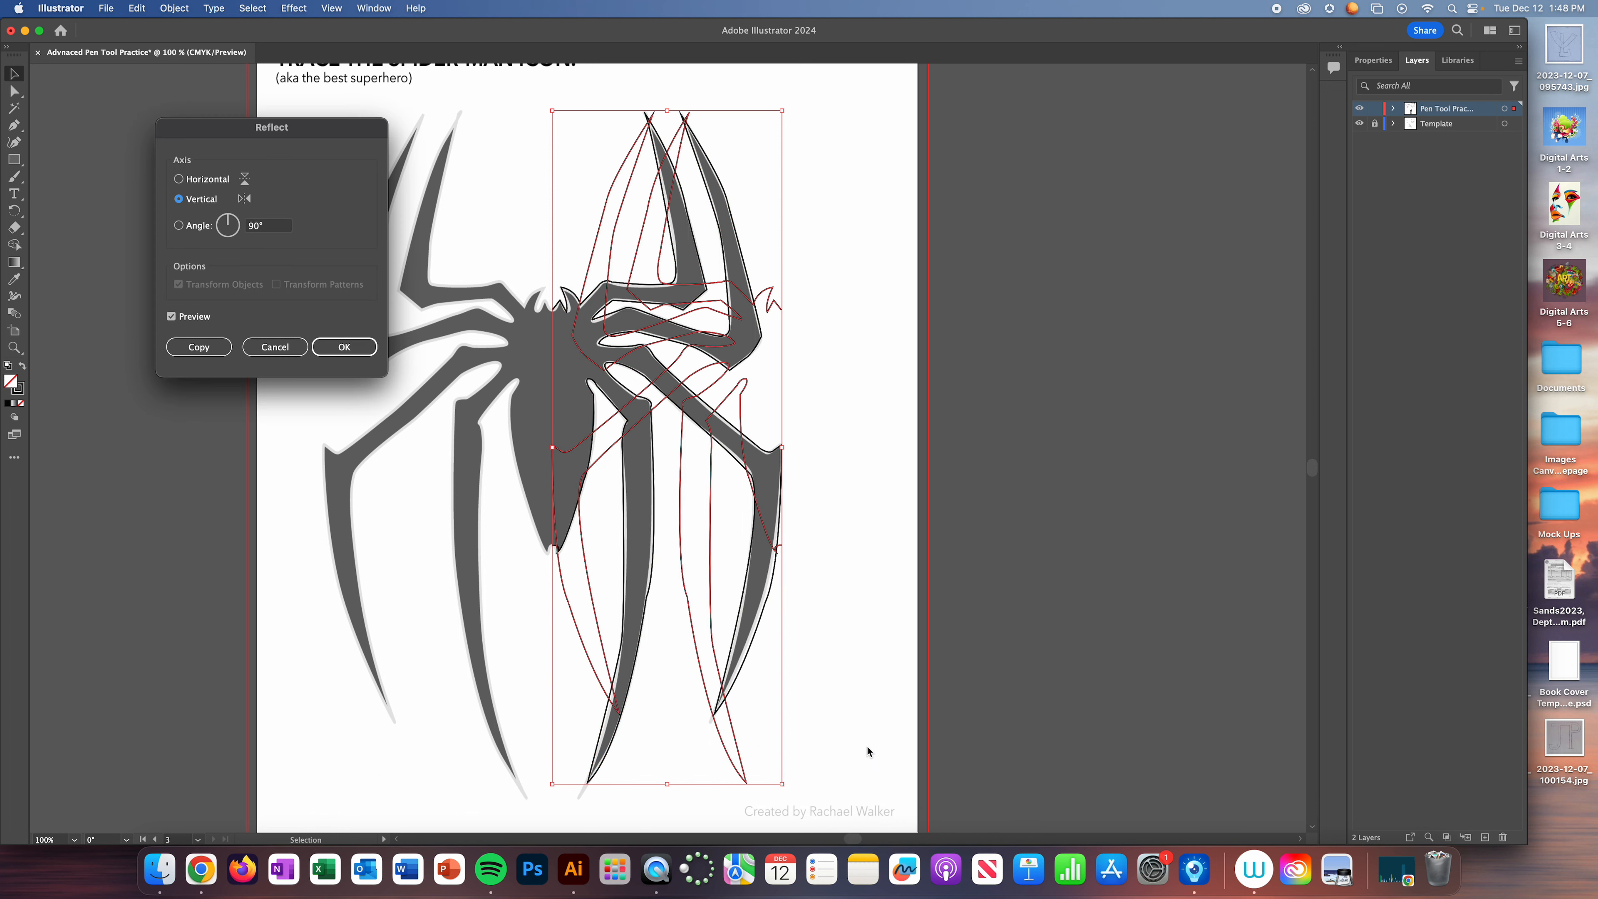
left_click(344, 346)
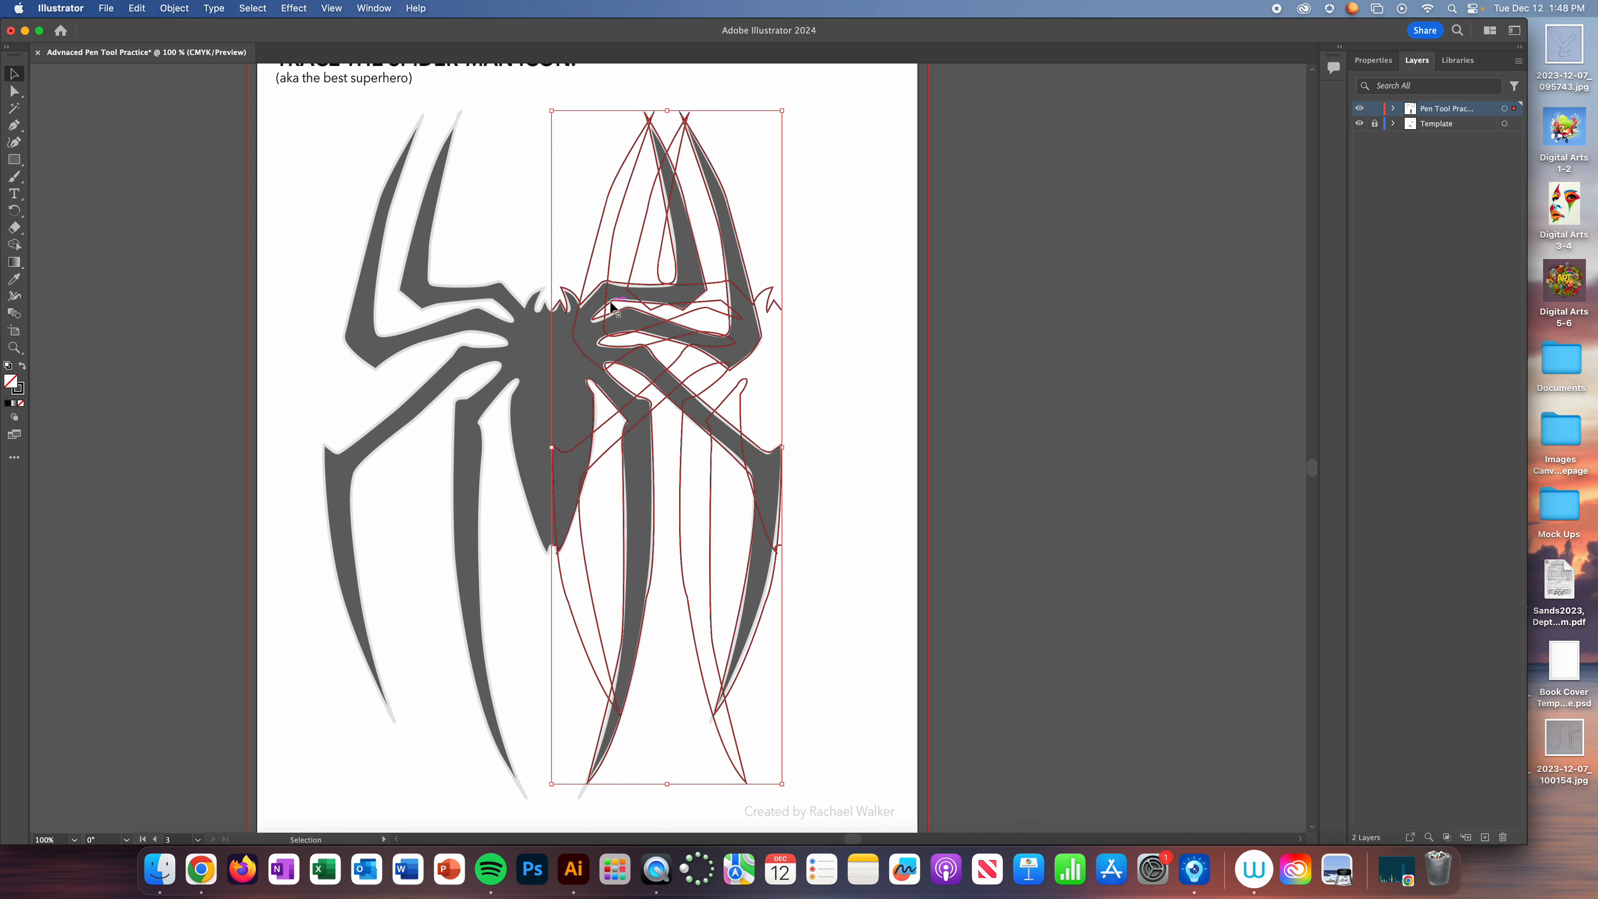
left_click_drag(606, 303, 378, 313)
left_click(883, 303)
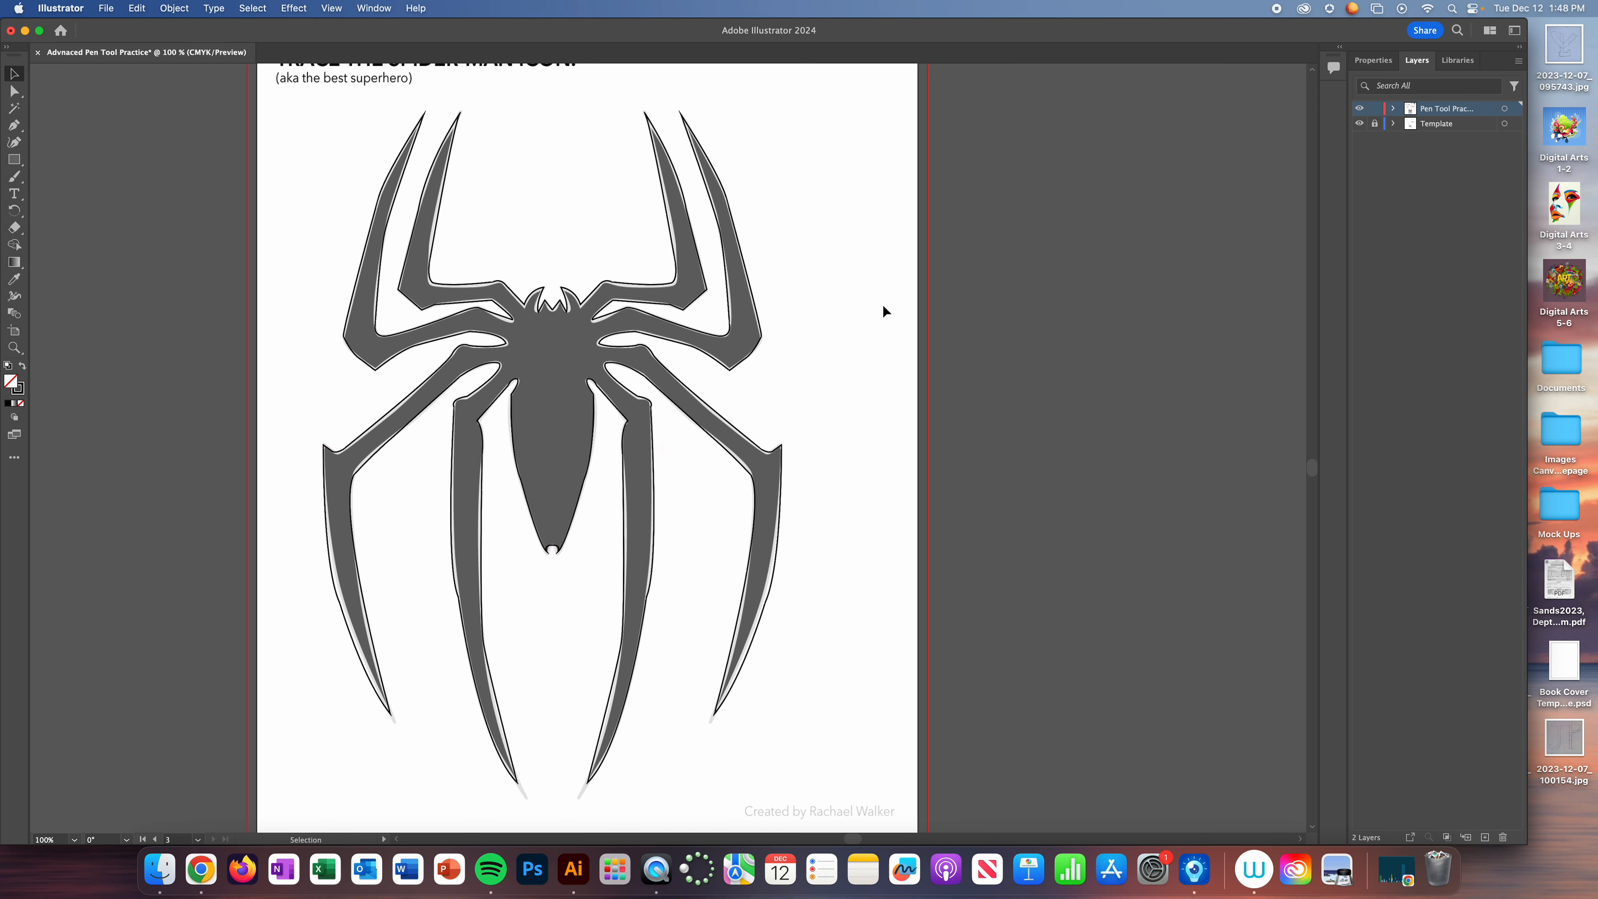
- Select both spider halves and join their paths
left_click_drag(316, 234, 855, 664)
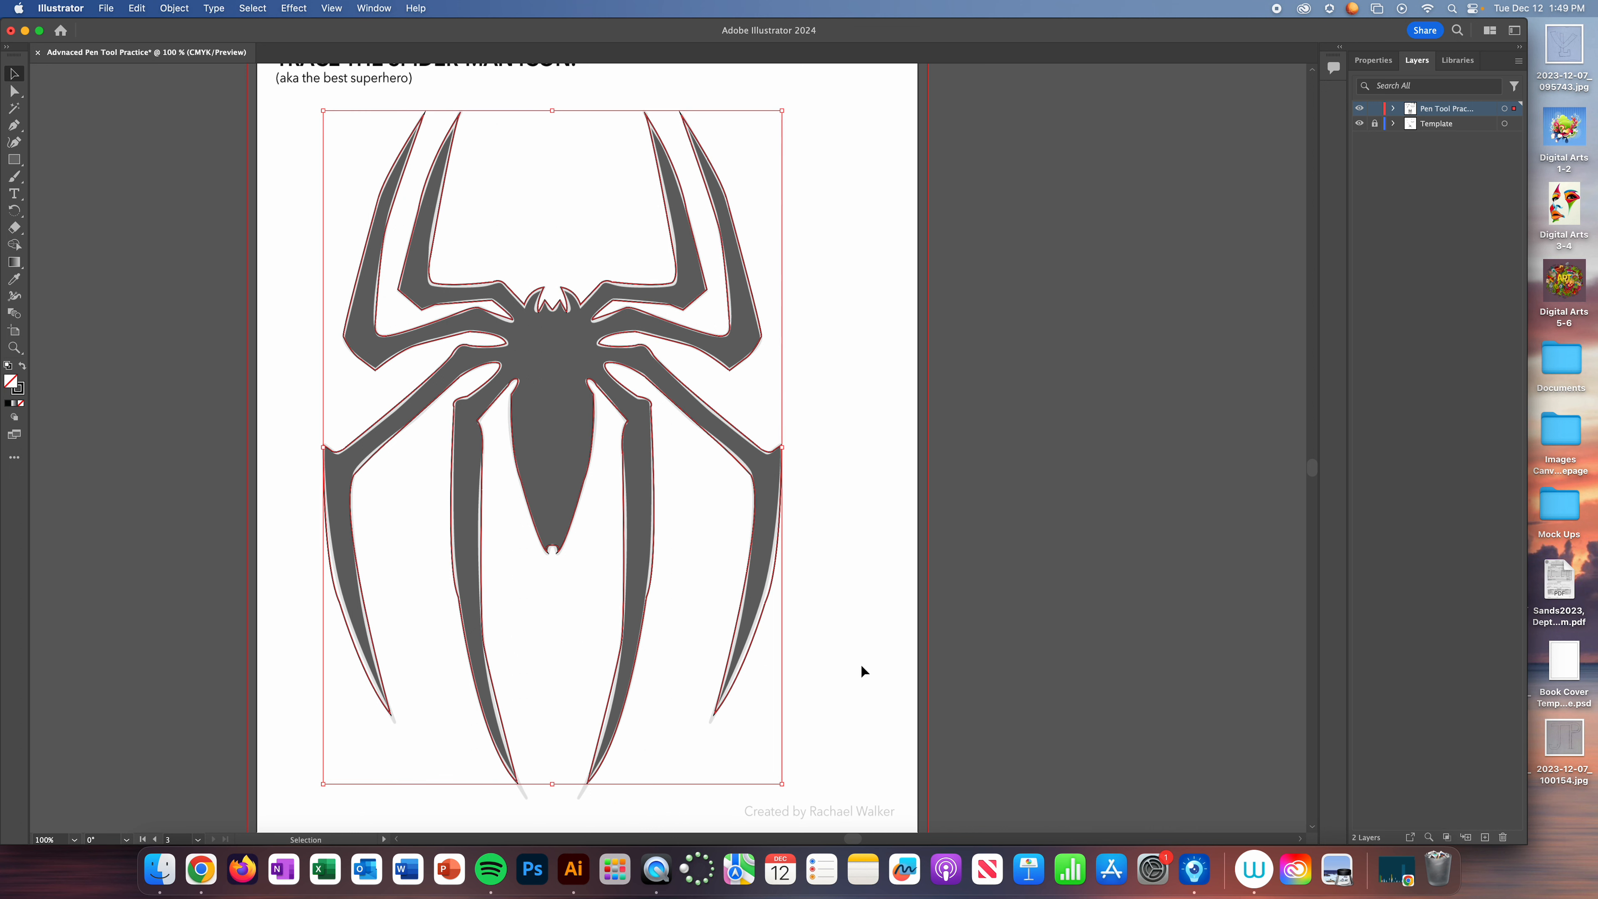
left_click(133, 6)
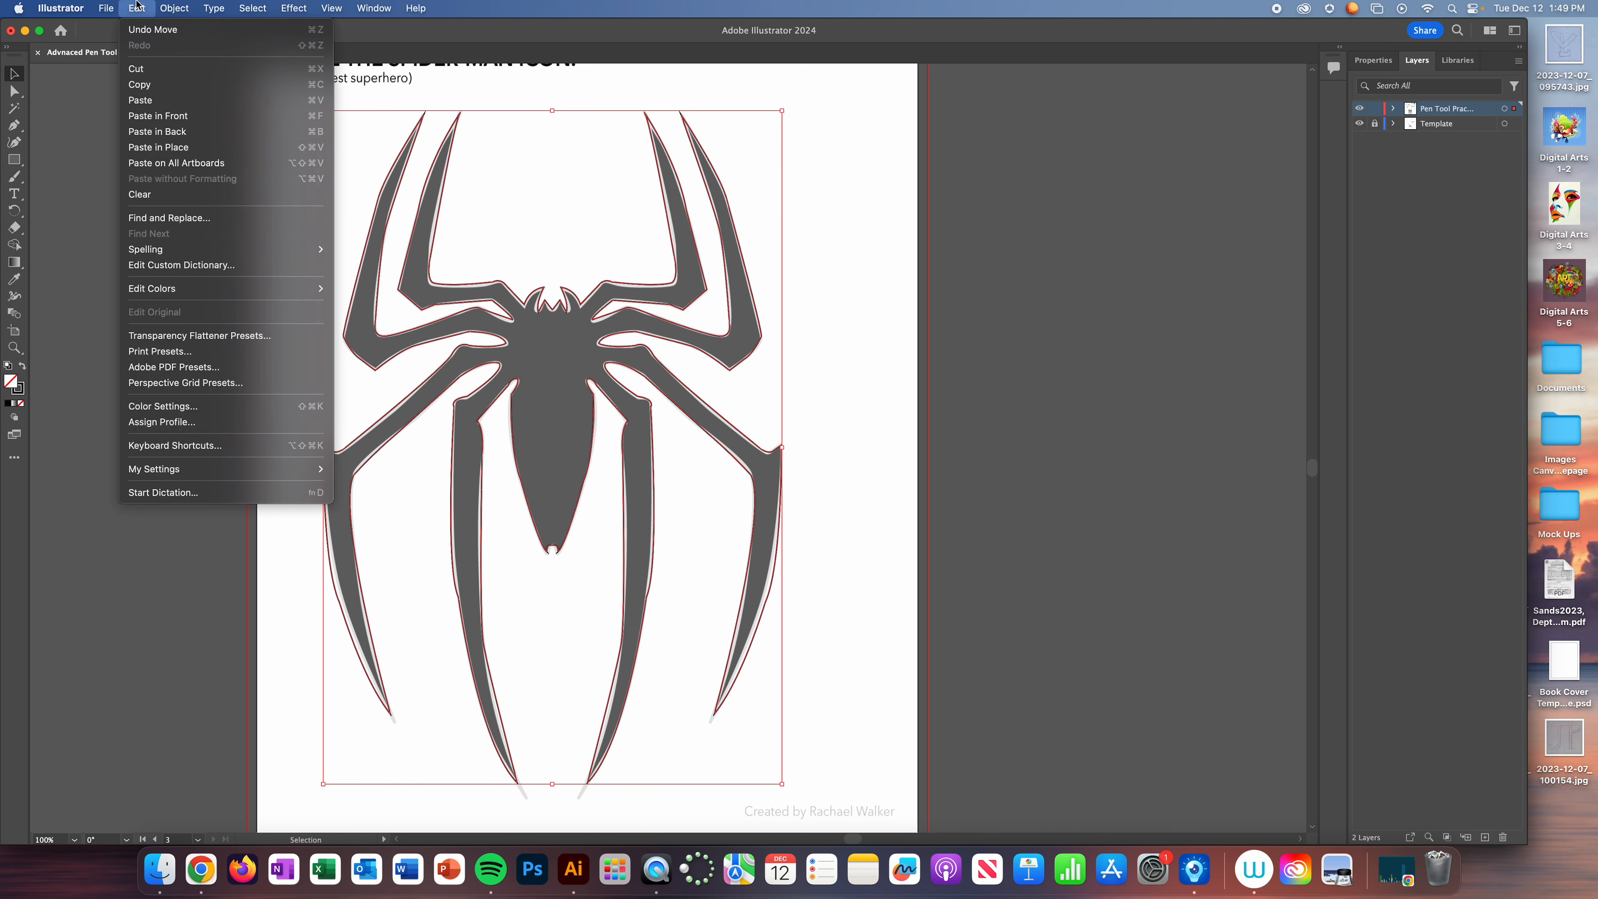
mouse_move(188, 386)
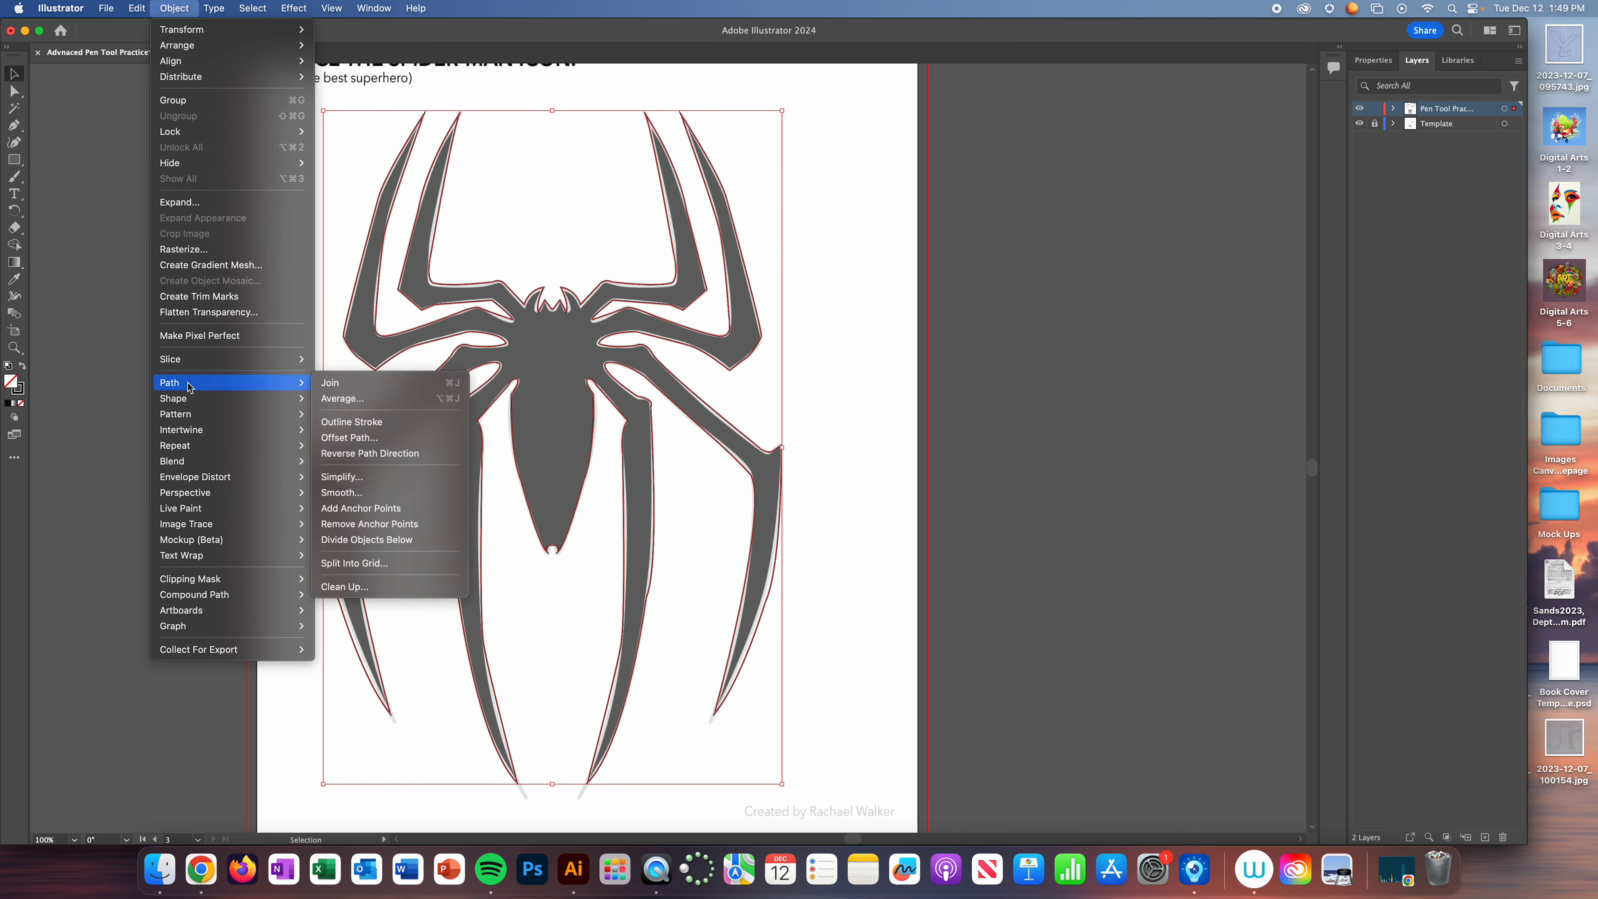
left_click(332, 384)
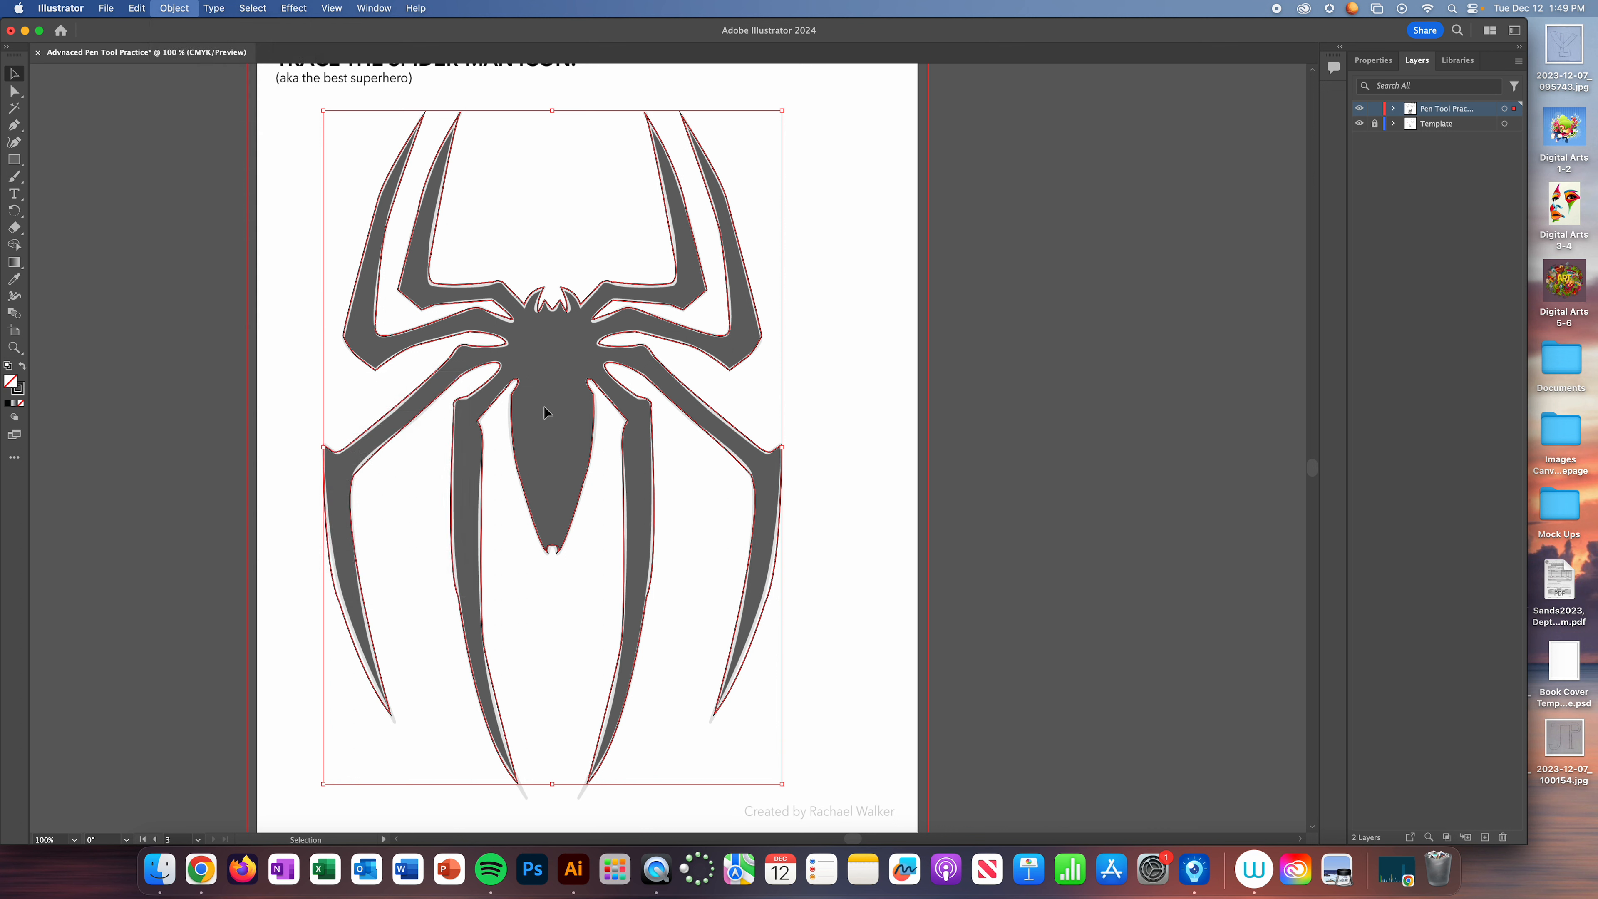
- Swap the spider's fill and stroke to make it solid black, and check it with the Template layer temporarily hidden
left_click(23, 368)
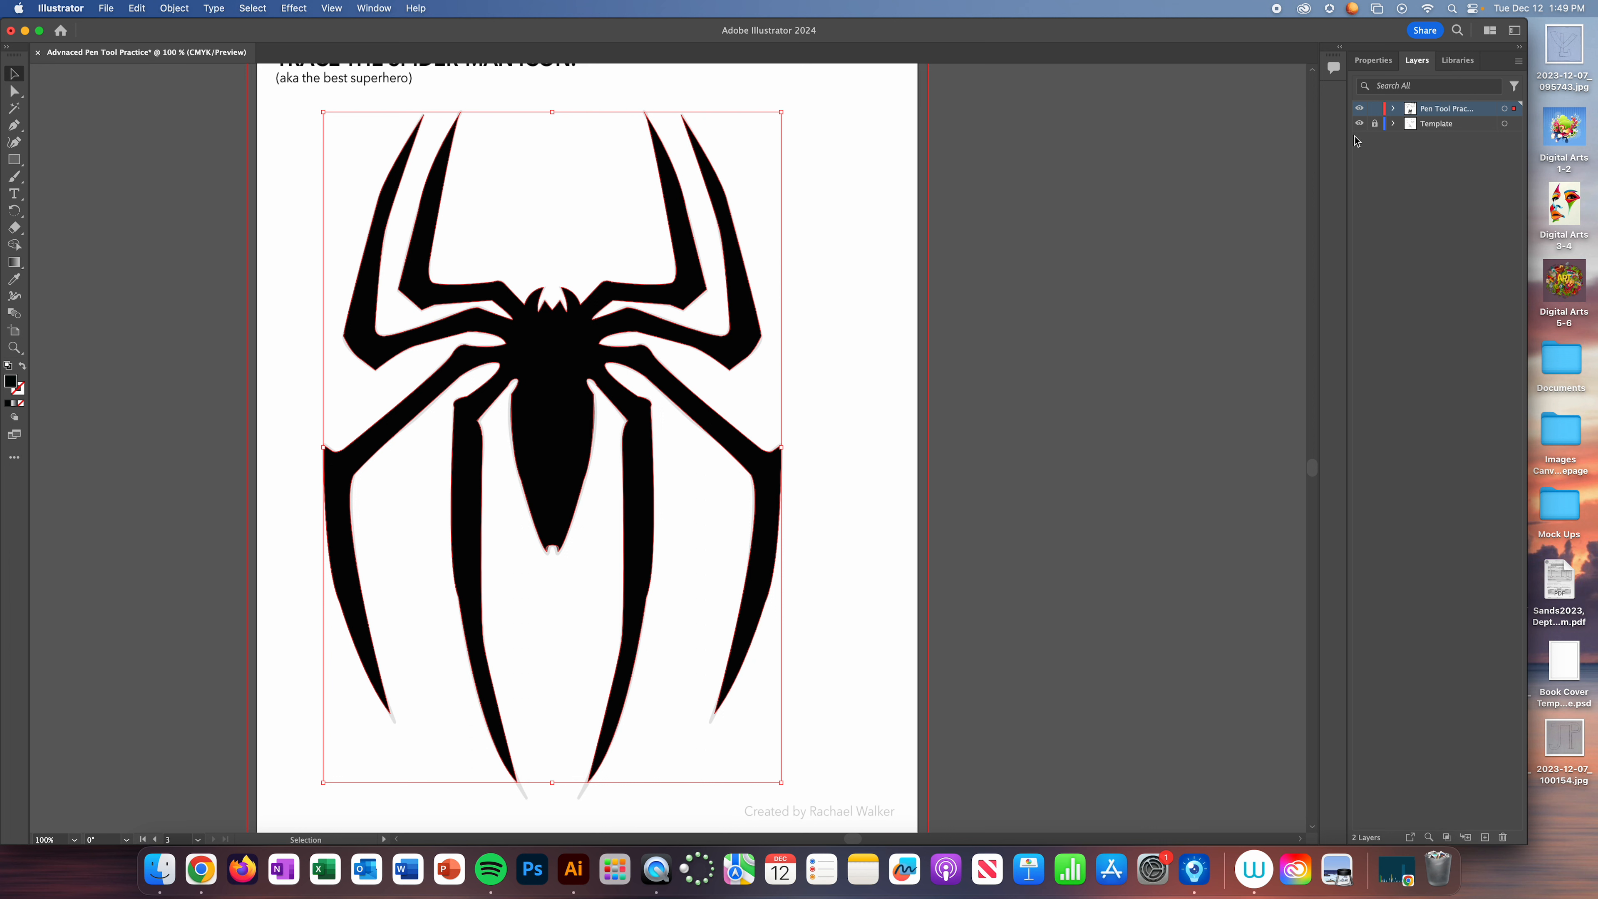
left_click(1362, 124)
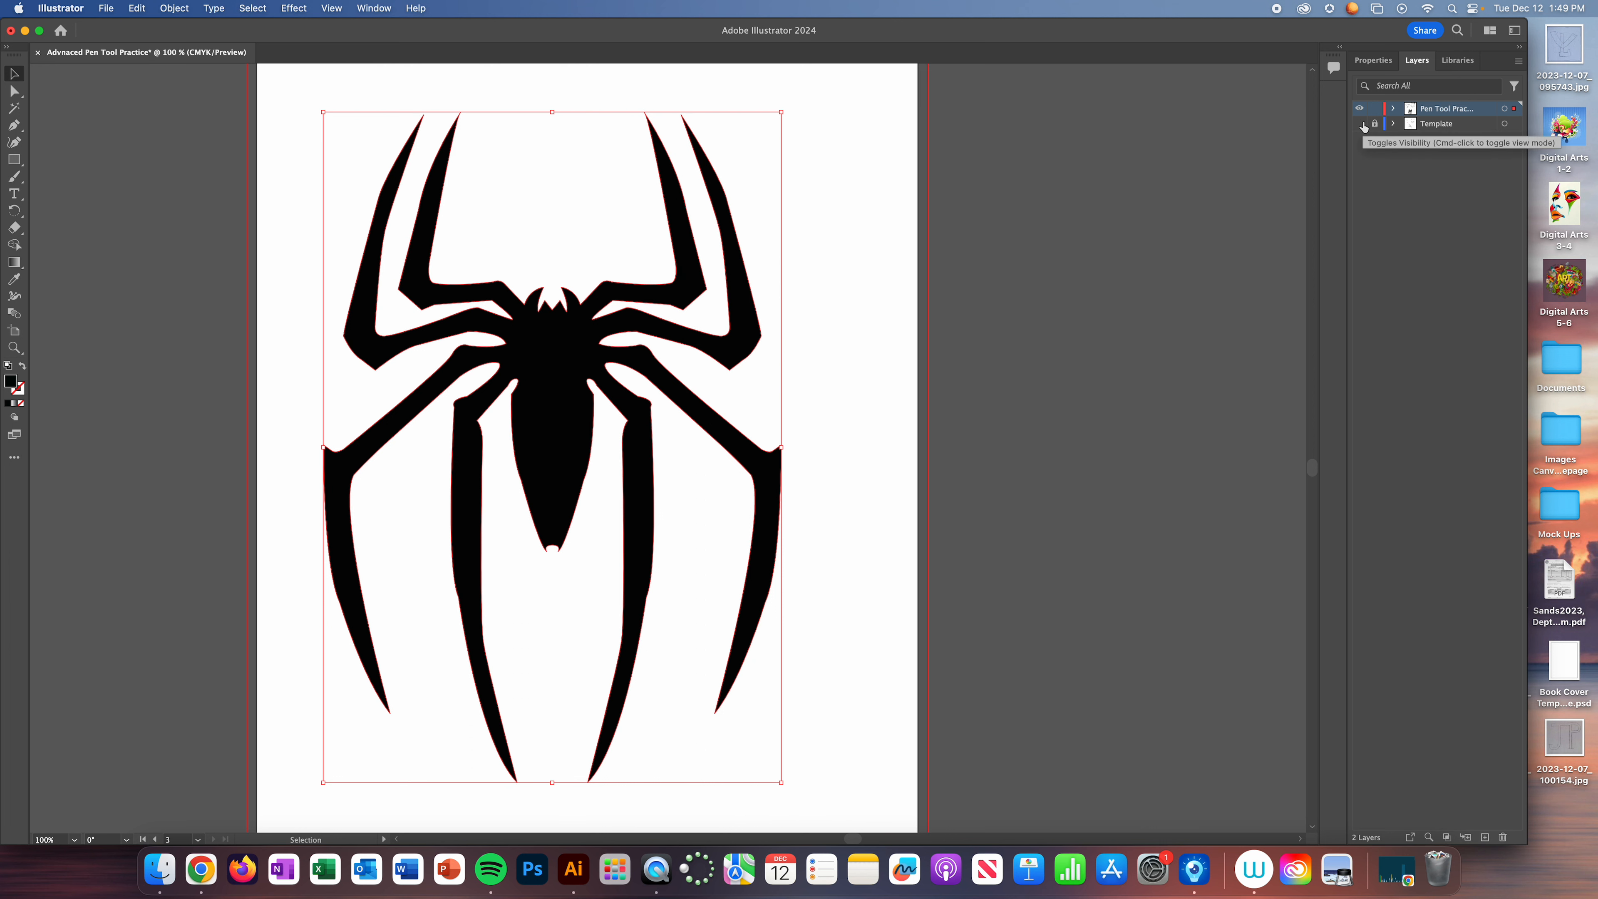
left_click(1362, 124)
- Swap the fill and stroke of the traced bat shape on the second artboard to make it solid black, and review the artboards
scroll(818, 403, "up", 10)
left_click(798, 420)
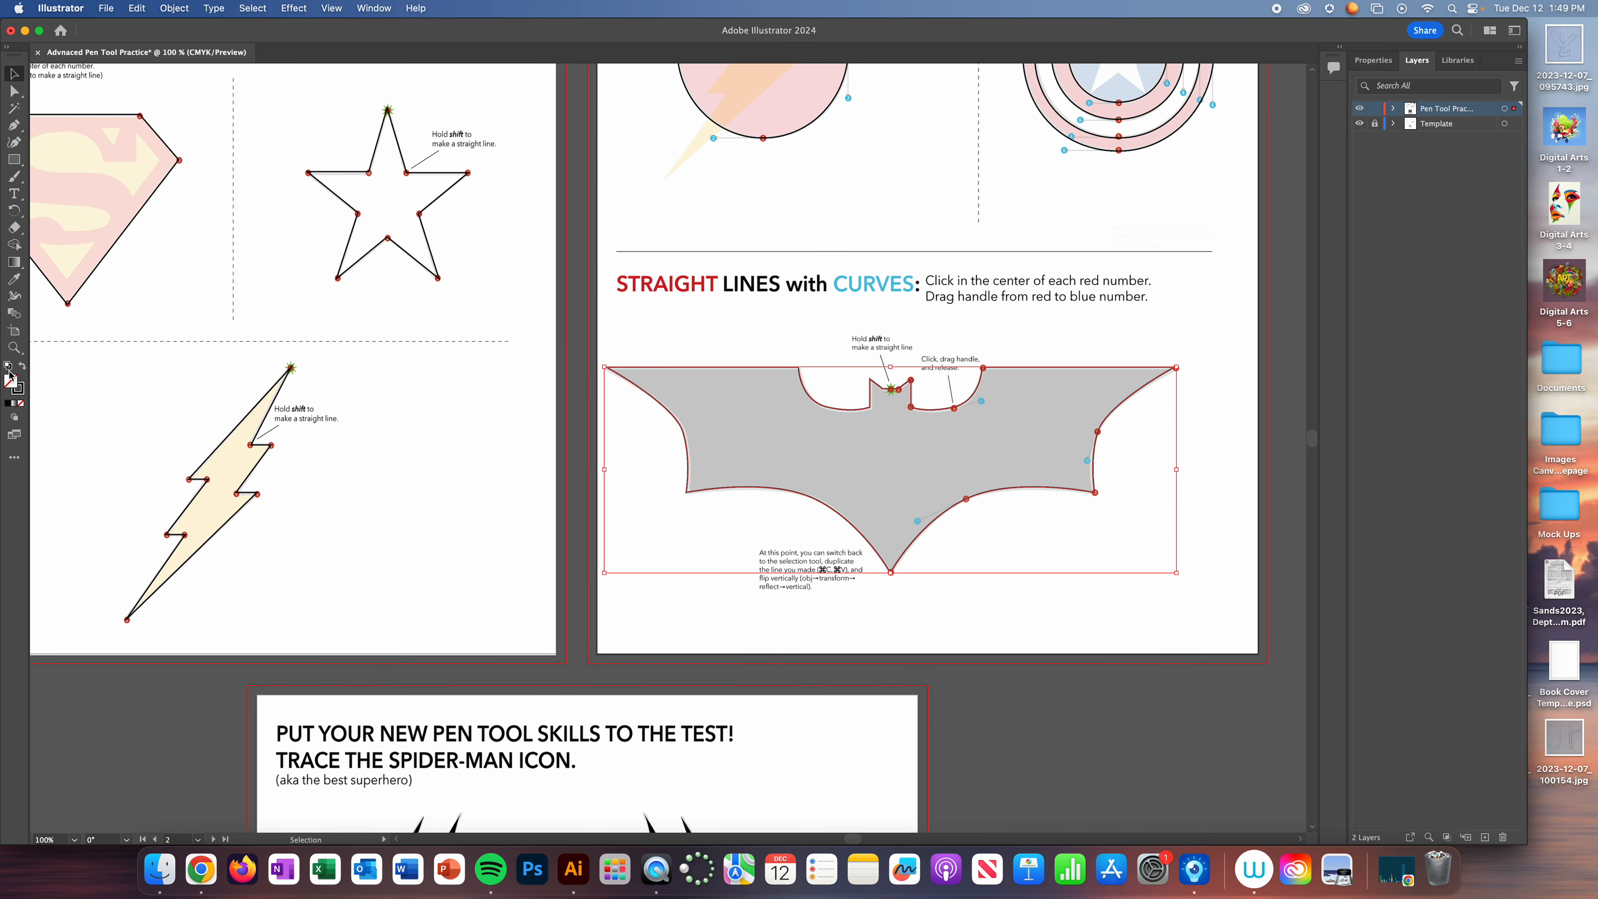
left_click(23, 368)
left_click(1227, 569)
scroll(710, 414, "up", 5)
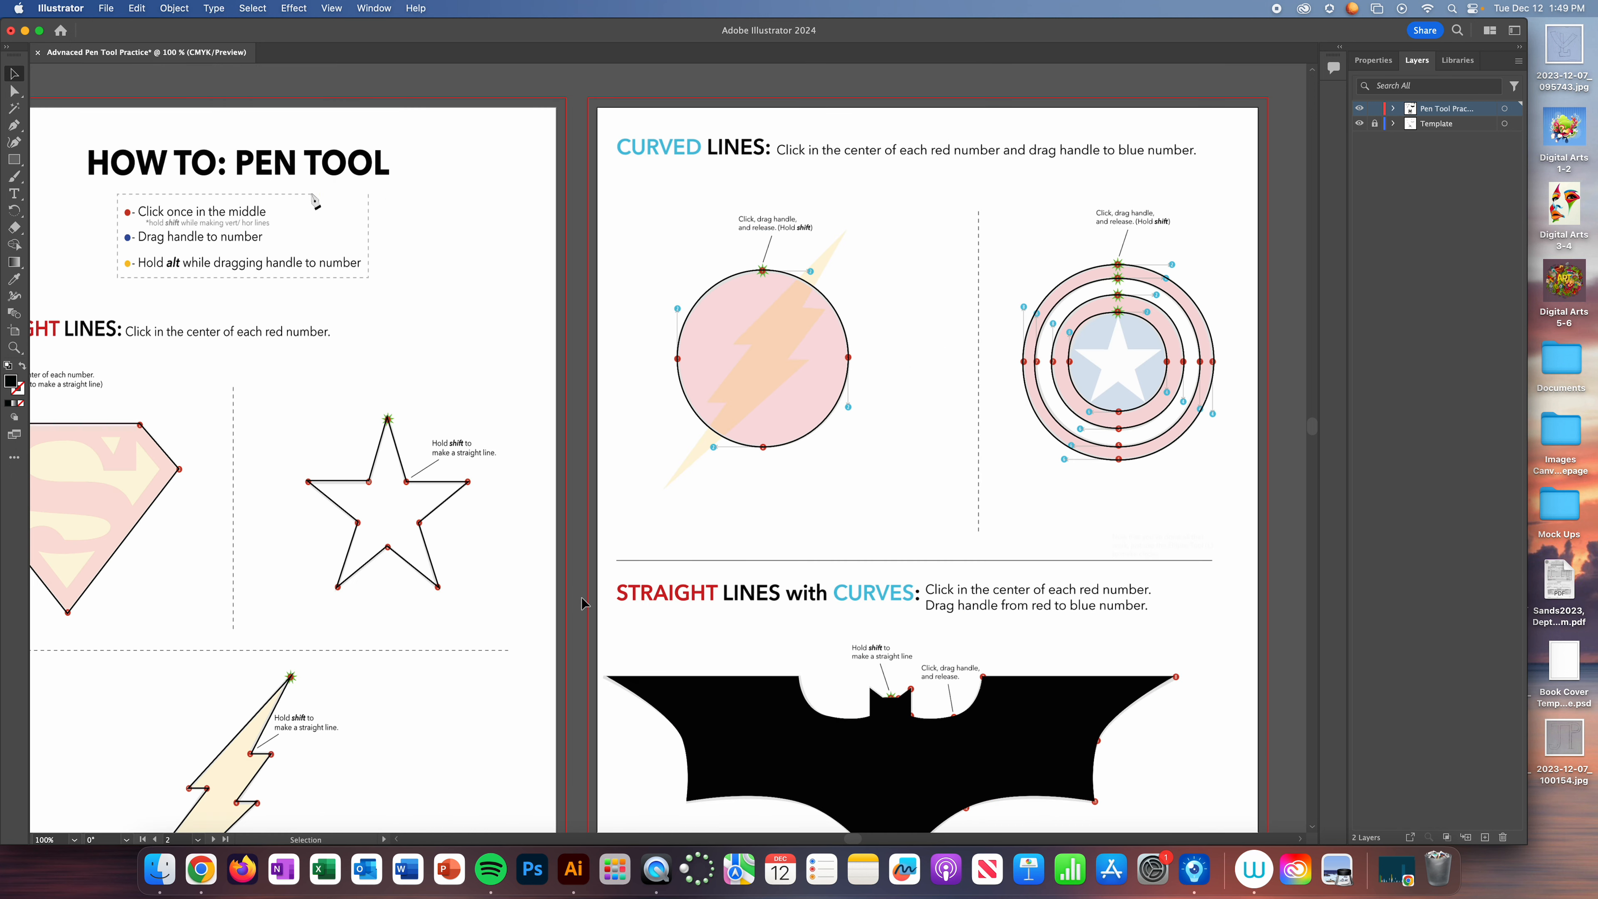
scroll(581, 604, "down", 7)
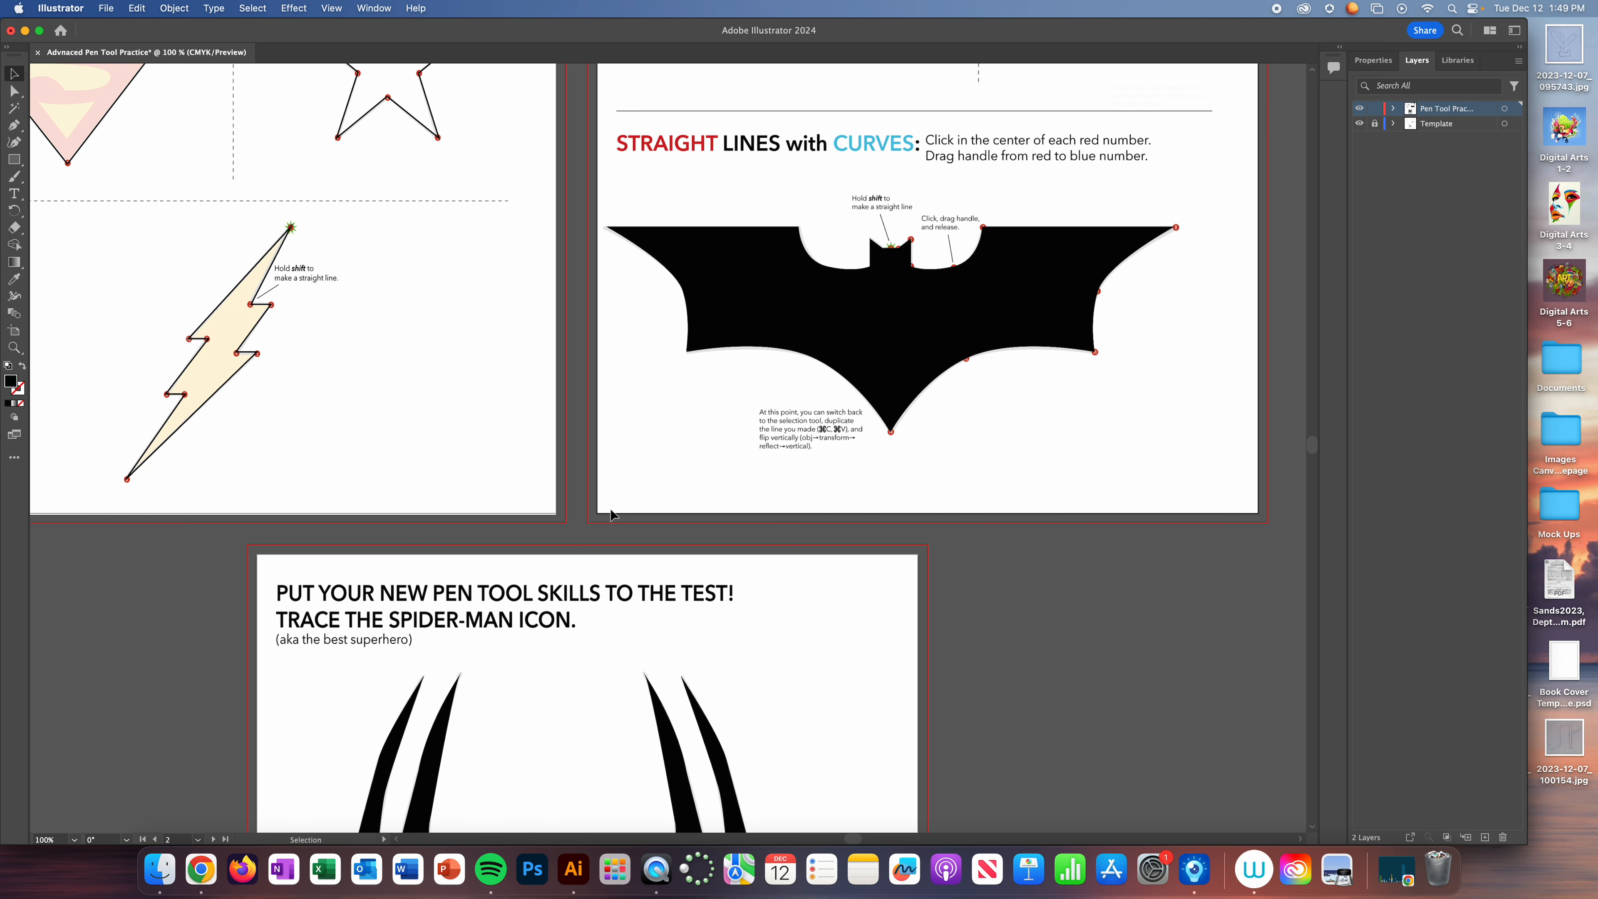
- Save the document to Creative Cloud under the name Advnaced Pen Tool Practice
scroll(611, 513, "down", 8)
scroll(760, 486, "up", 6)
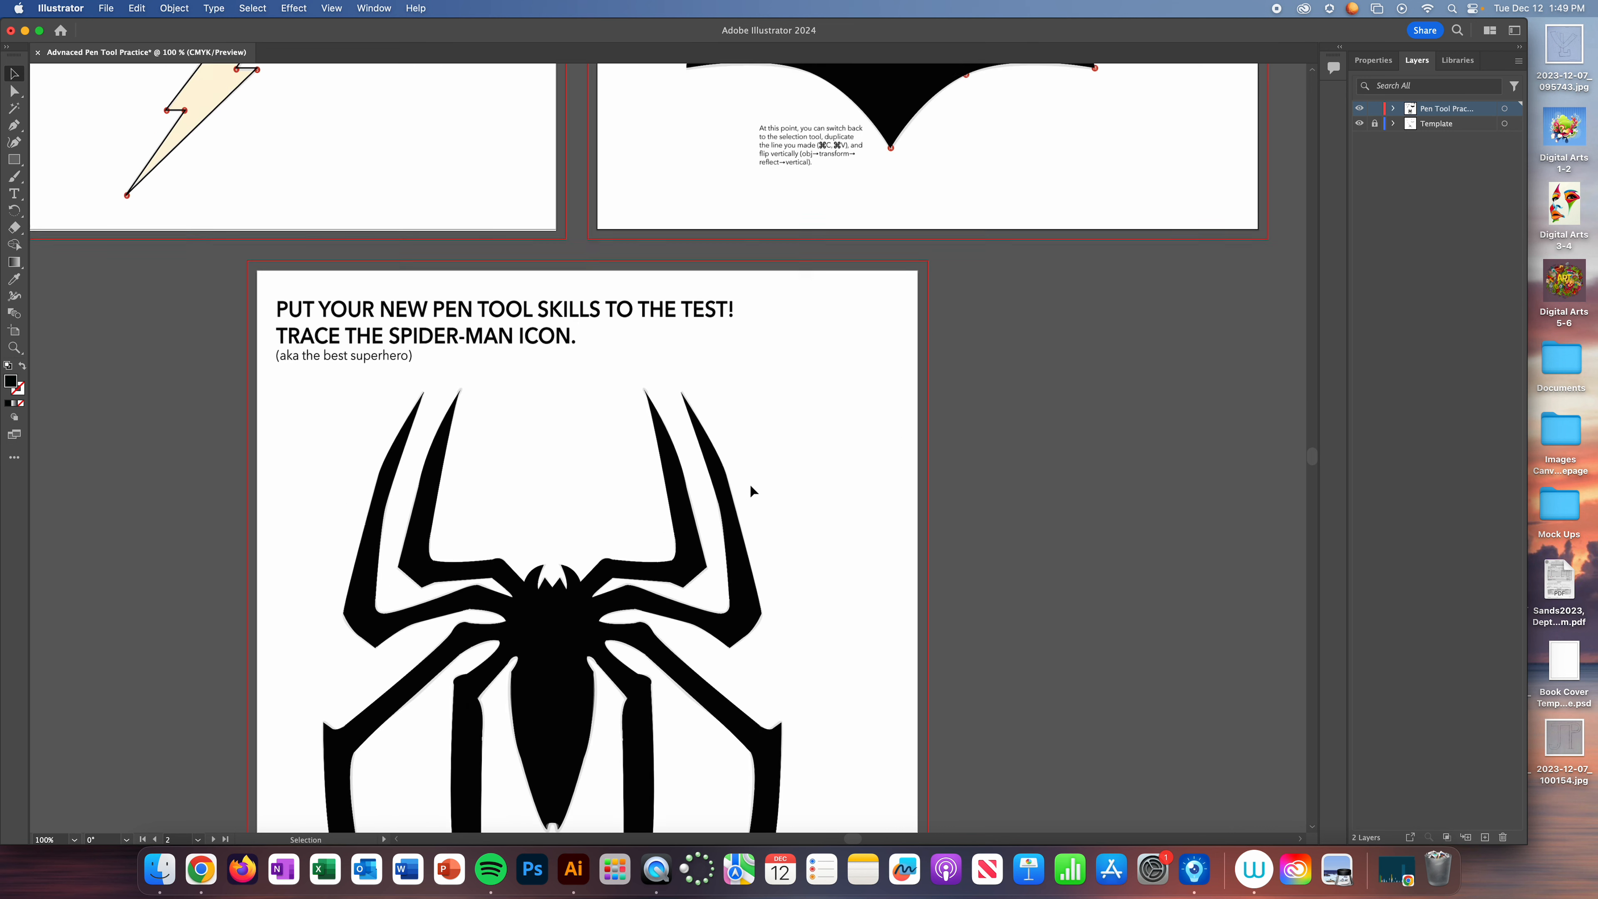
left_click(96, 8)
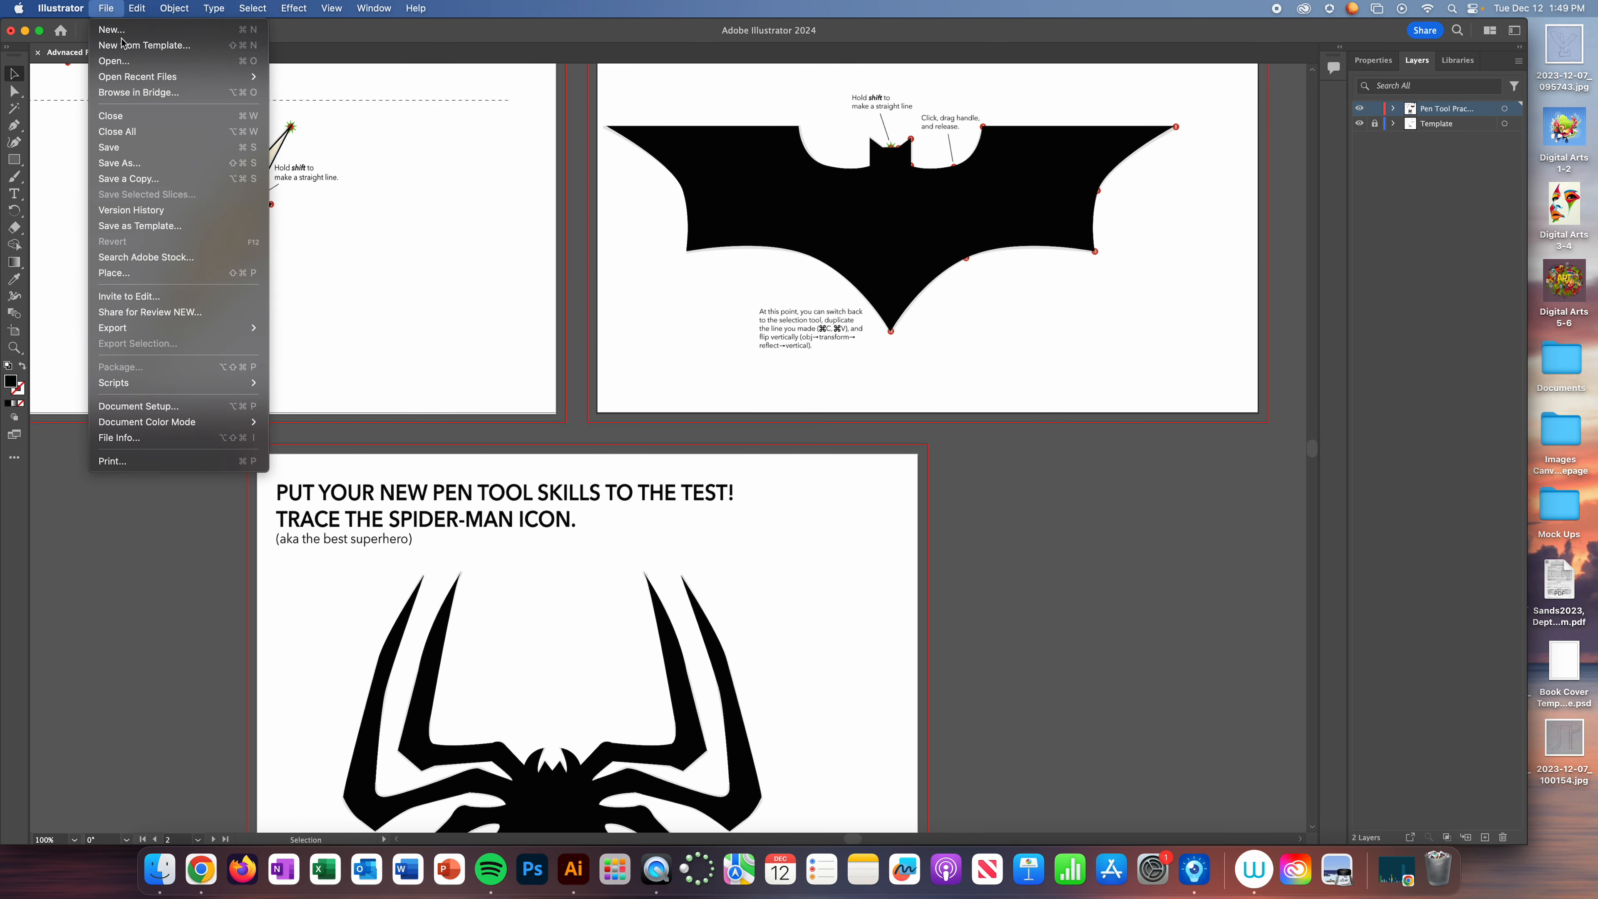
left_click(123, 163)
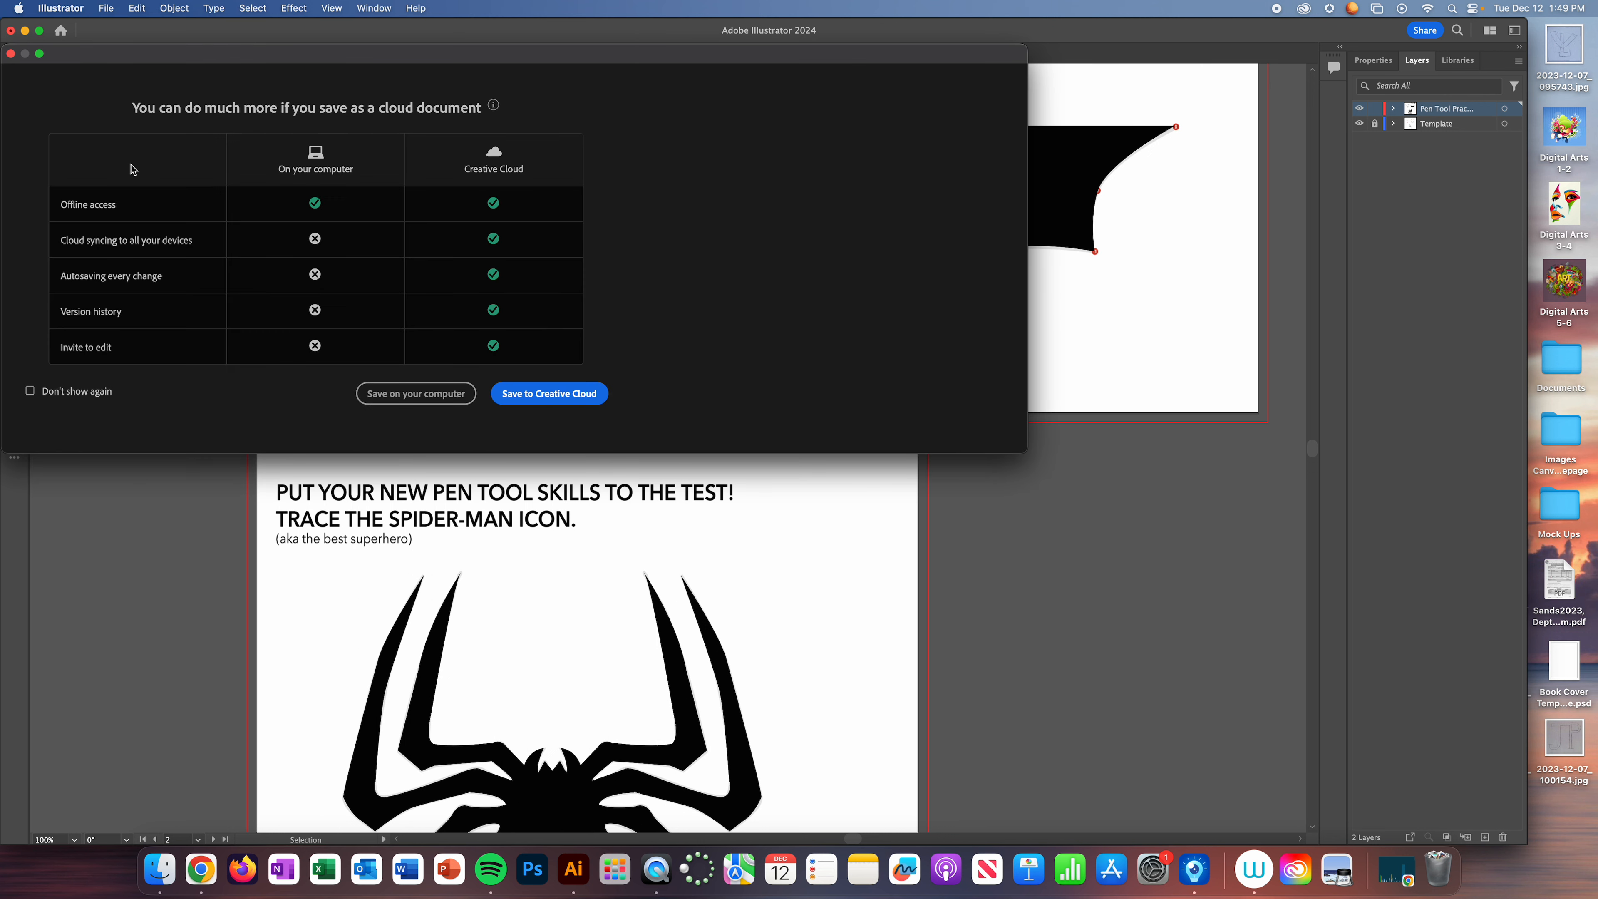
left_click(549, 393)
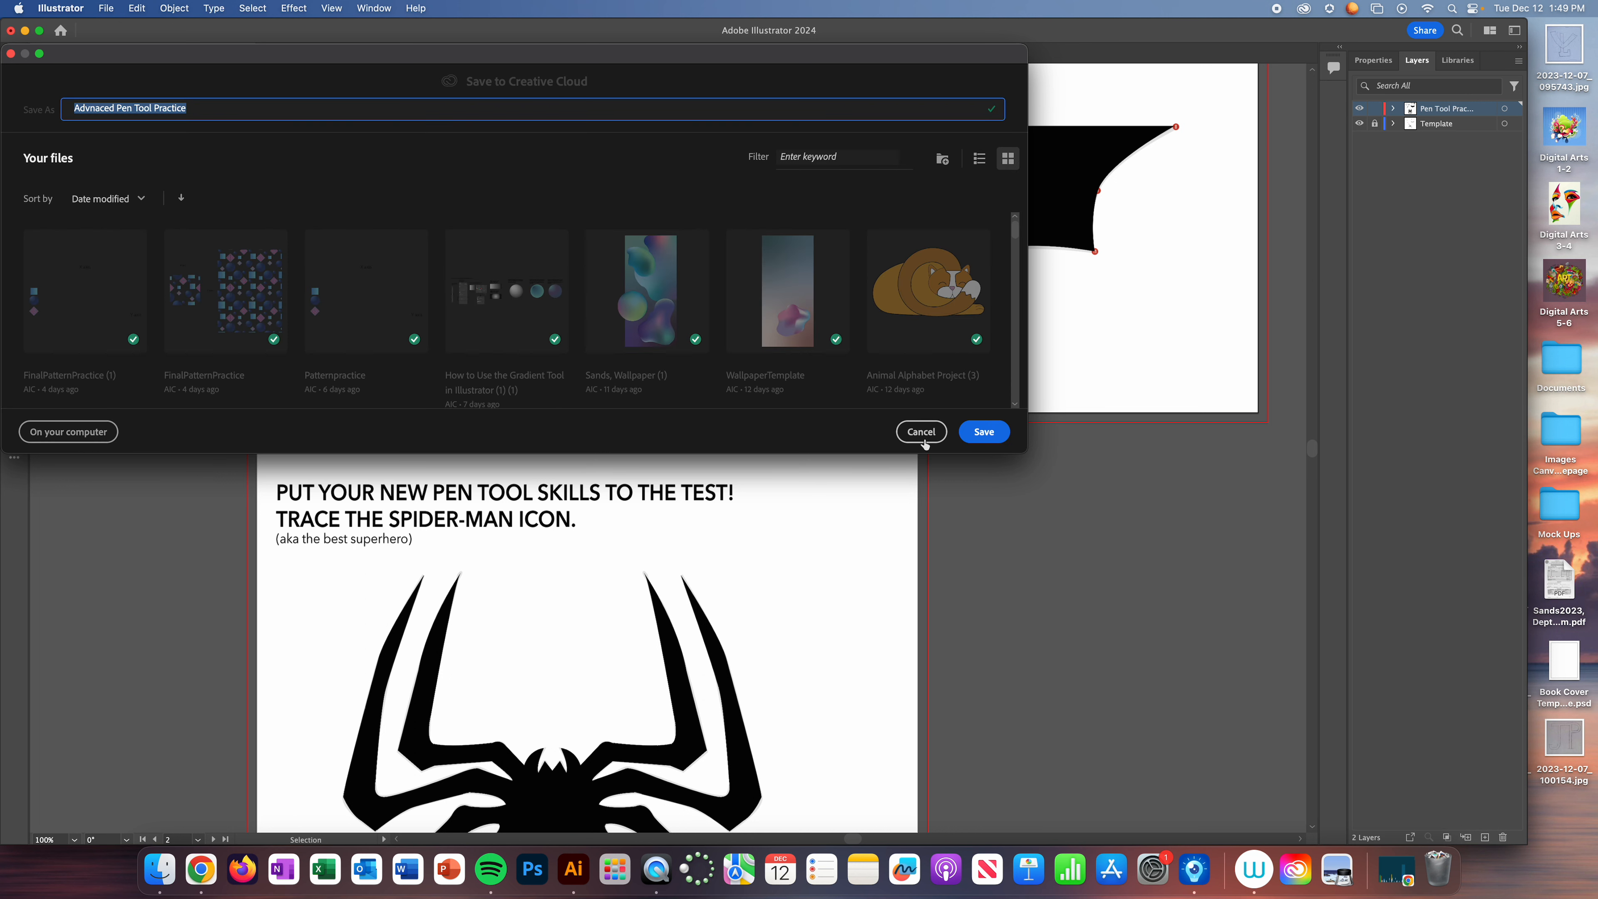
left_click(984, 432)
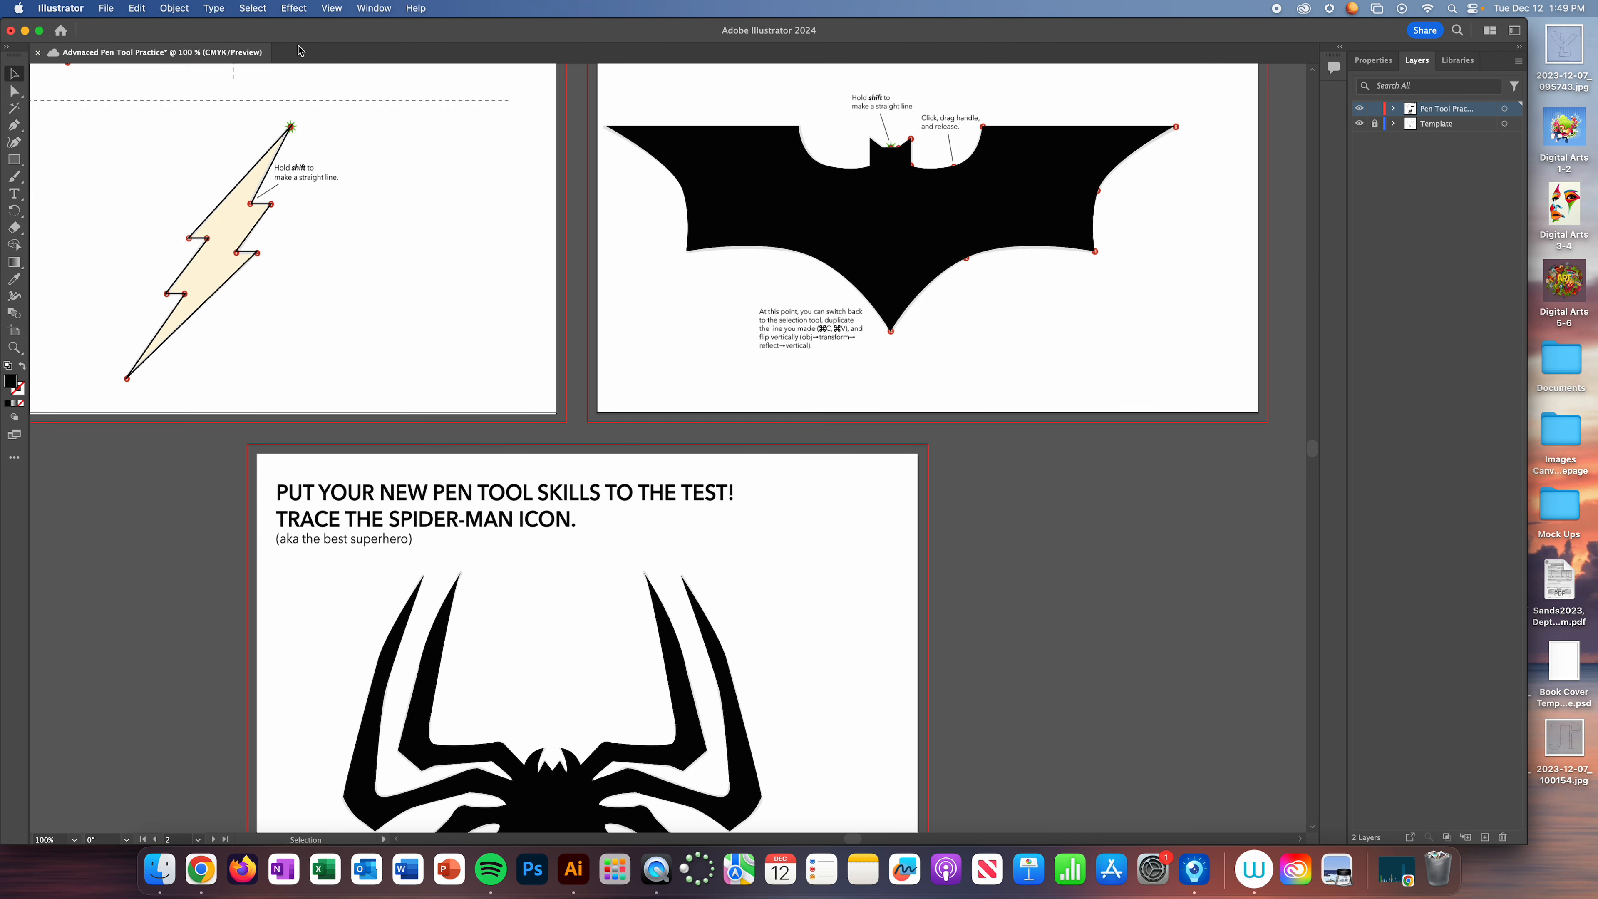
- Export the artwork to the Desktop as the PNG Advnaced Pen Tool Practice.png at High (300 ppi) with a transparent background
left_click(111, 6)
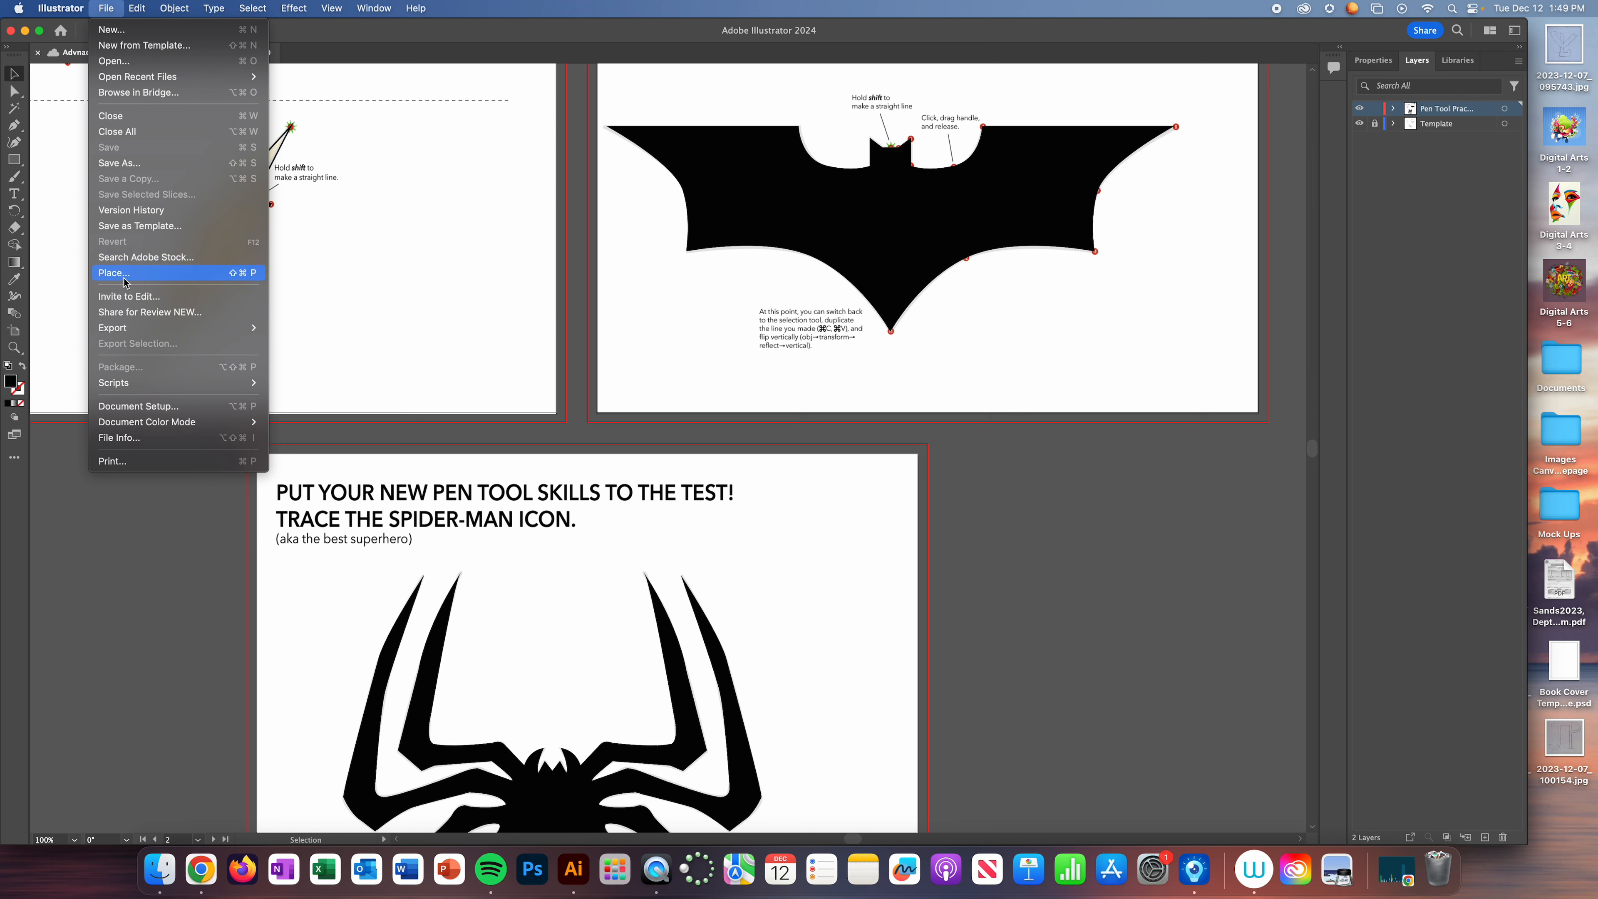
mouse_move(123, 329)
left_click(313, 345)
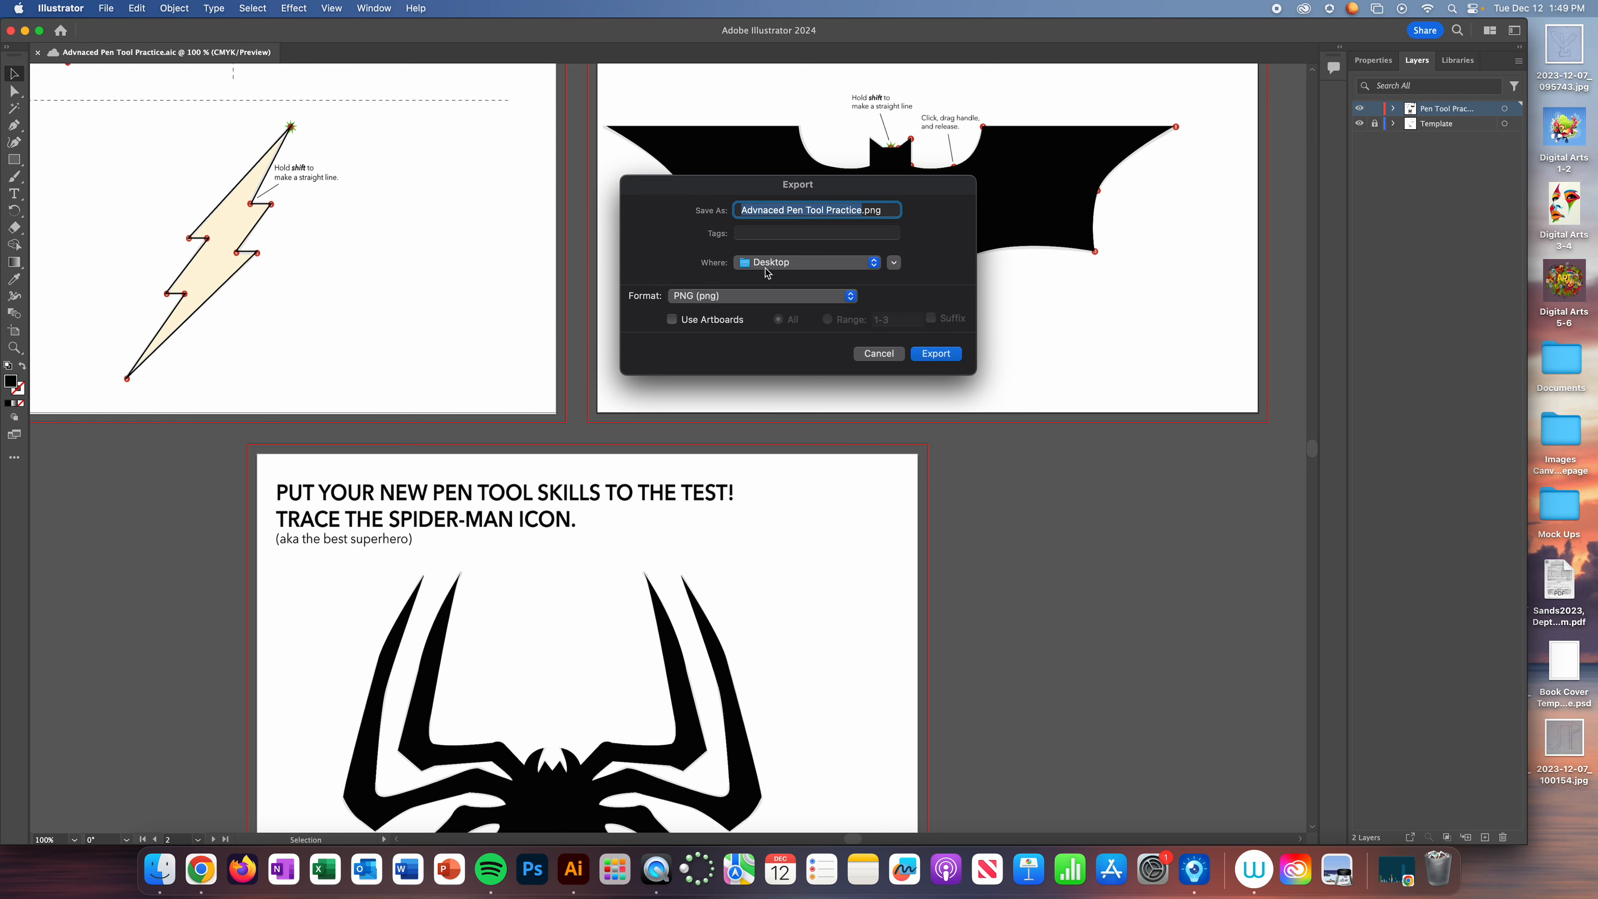
left_click(787, 263)
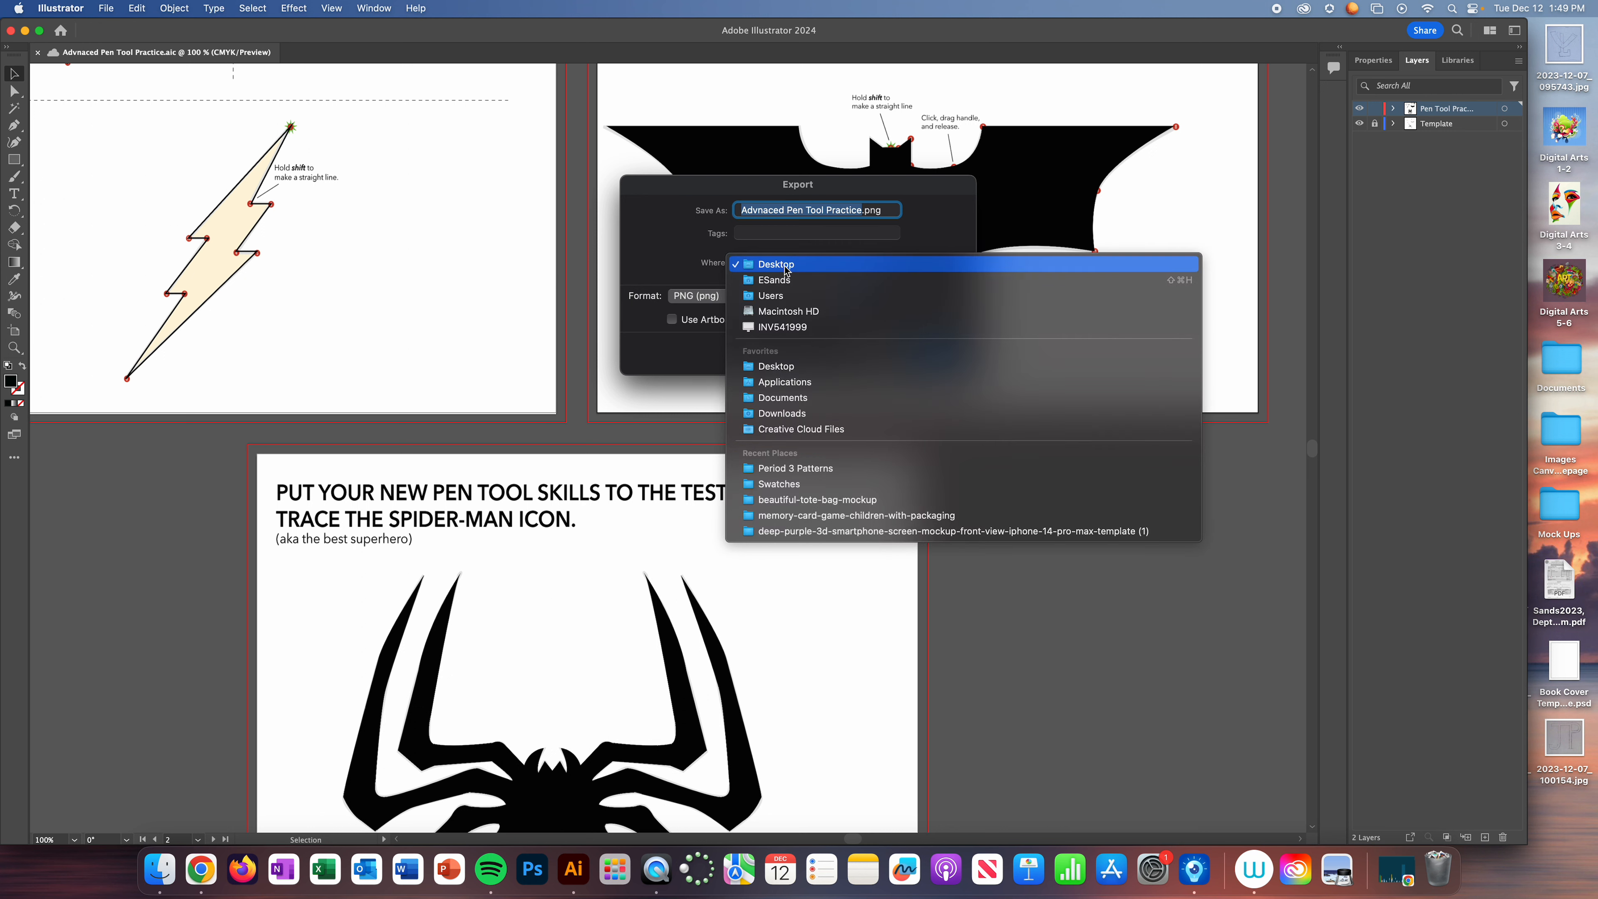
left_click(795, 414)
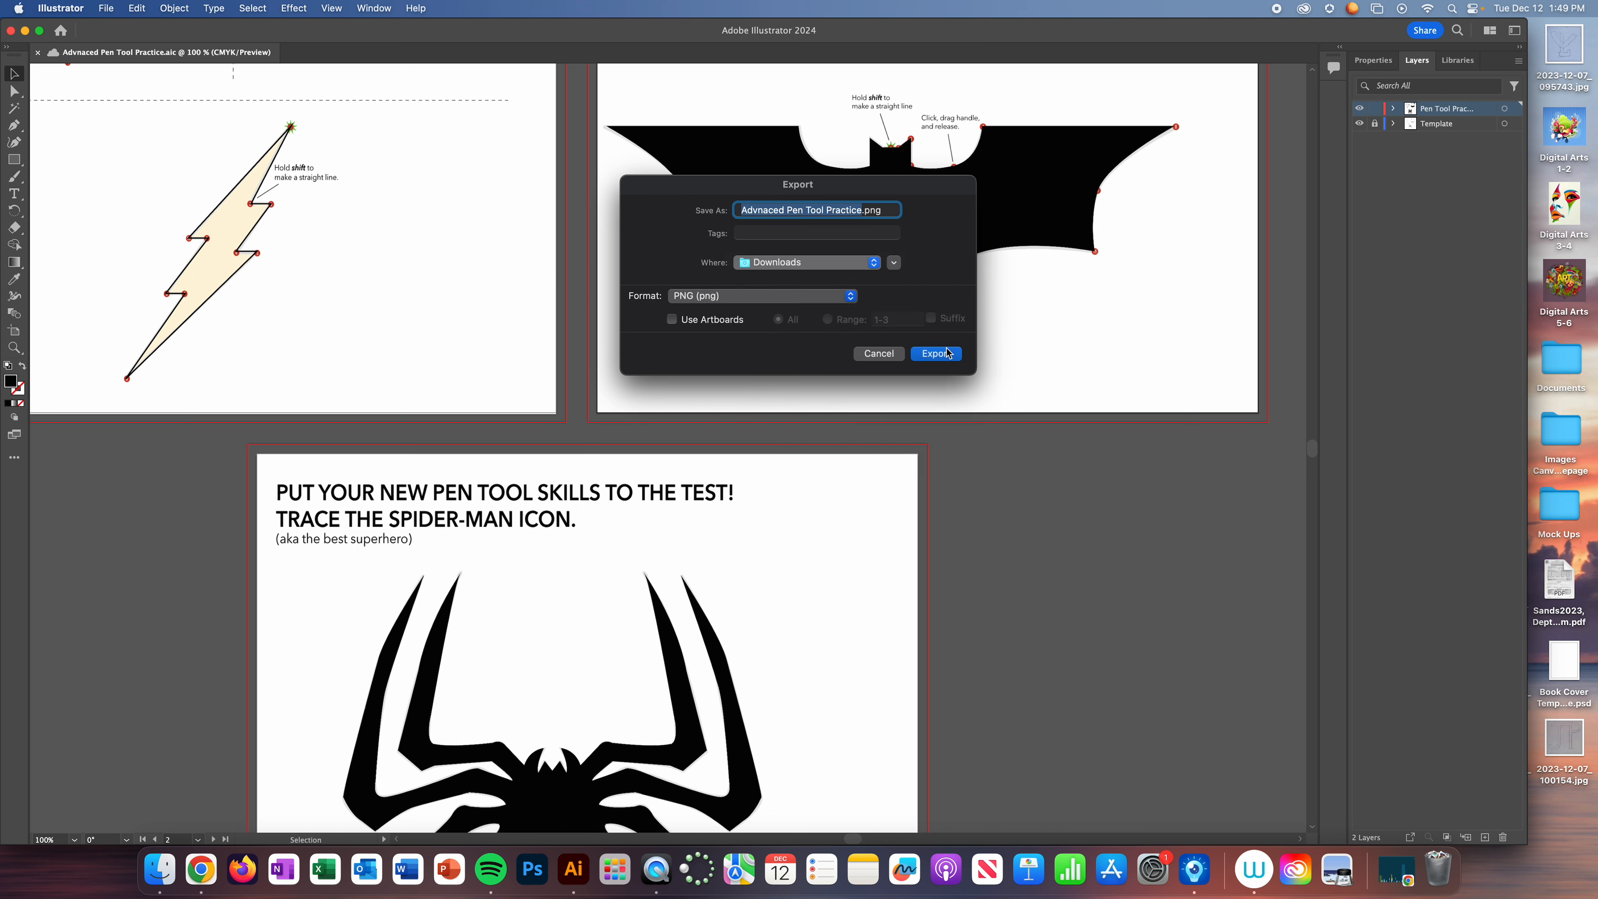
left_click(783, 264)
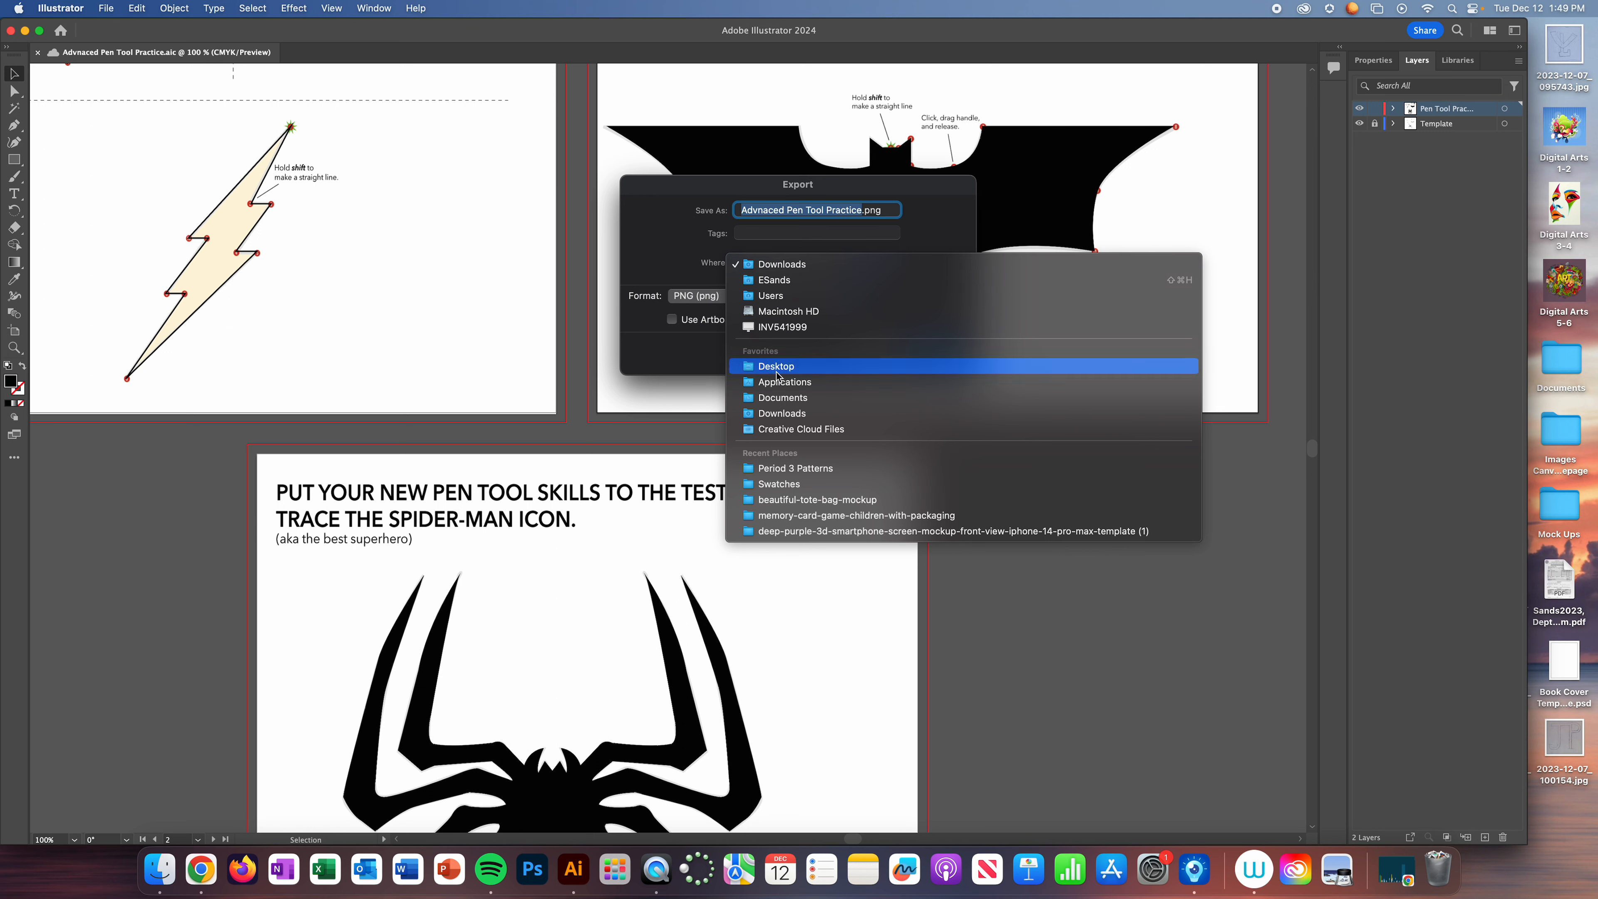
left_click(911, 366)
left_click(937, 354)
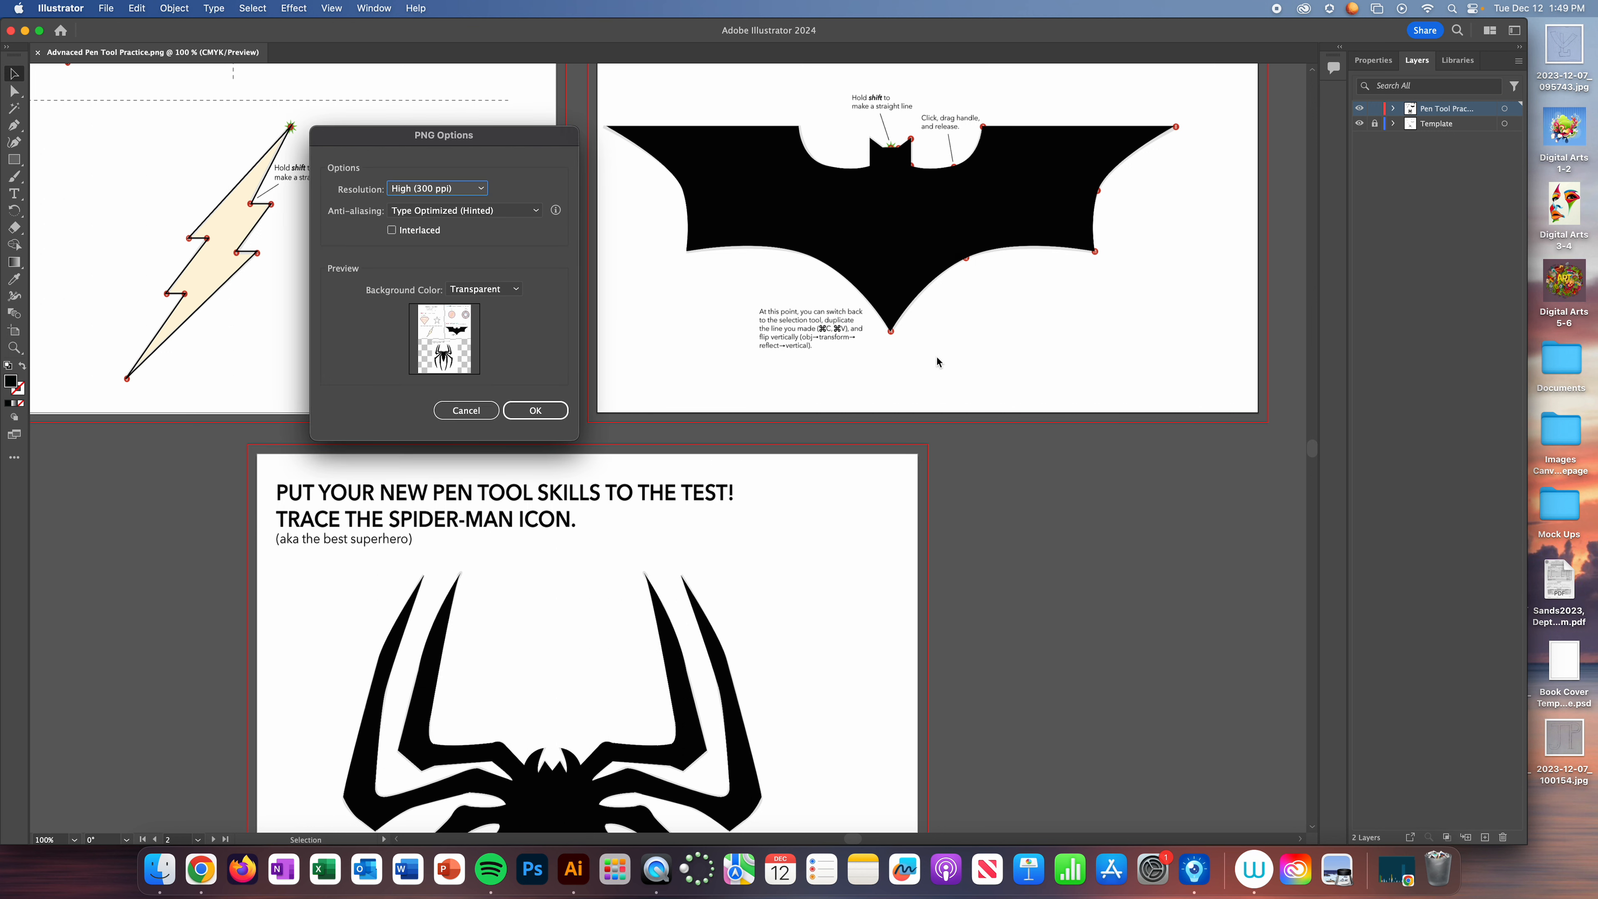
left_click(545, 409)
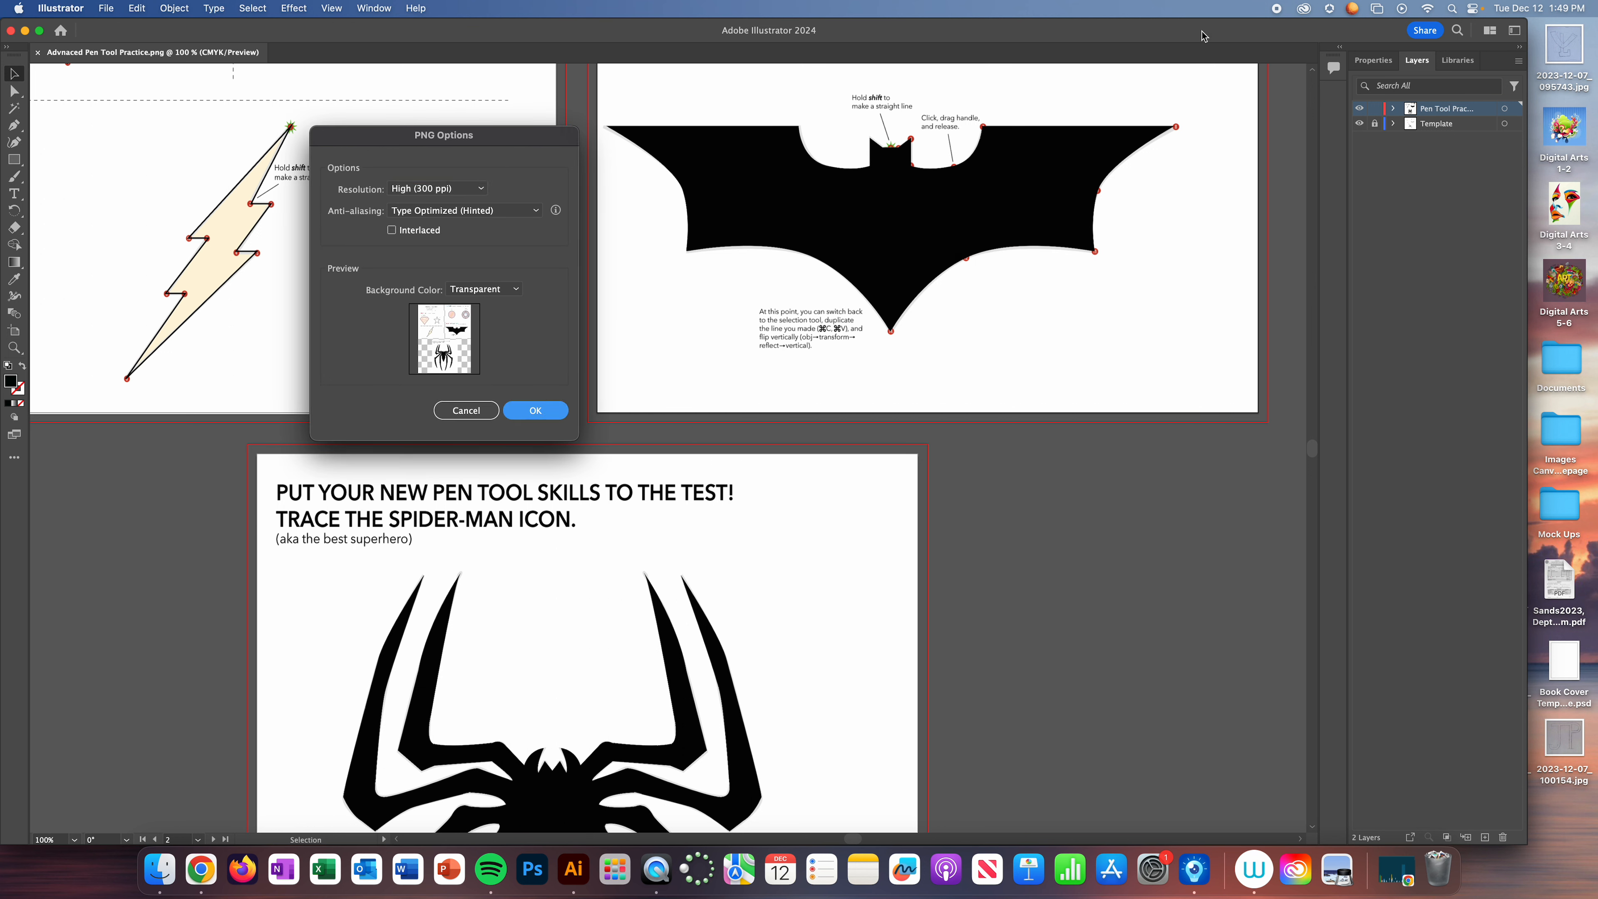